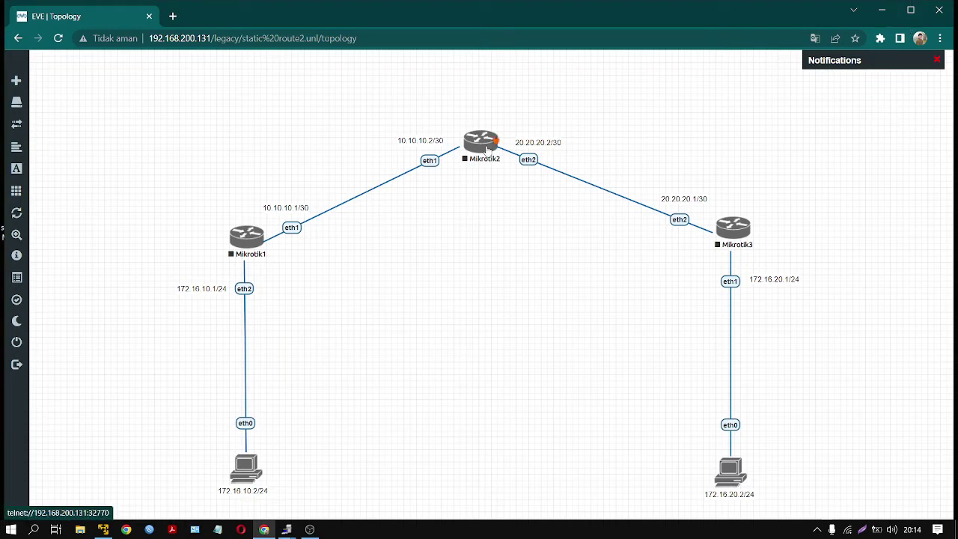
- Nudge Mikrotik2 slightly and try a few node selections without starting anything
drag(486, 148, 487, 151)
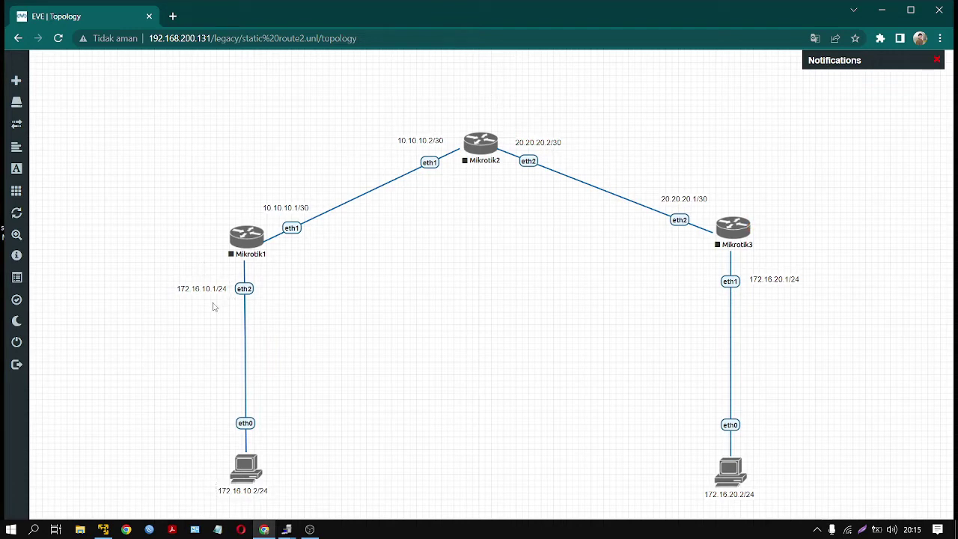
drag(185, 107, 792, 494)
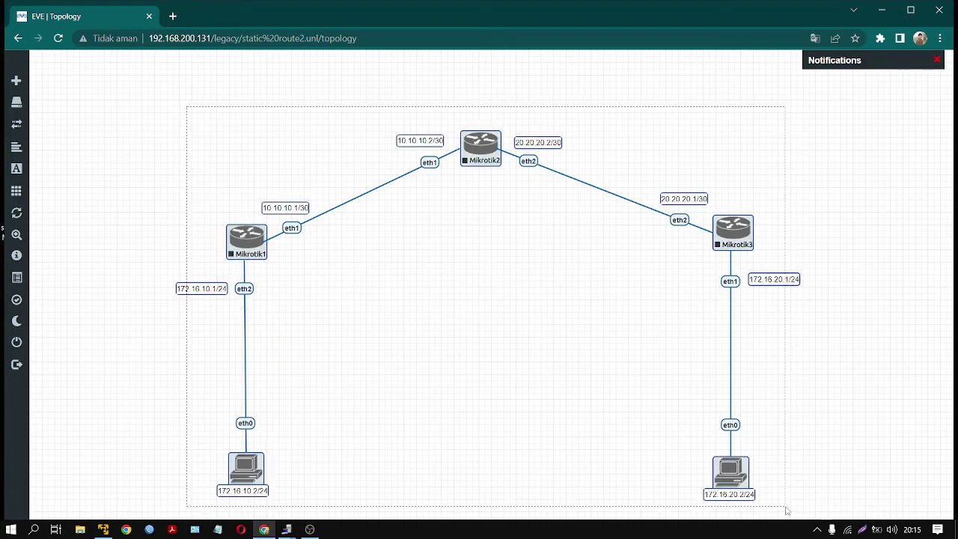
click(509, 441)
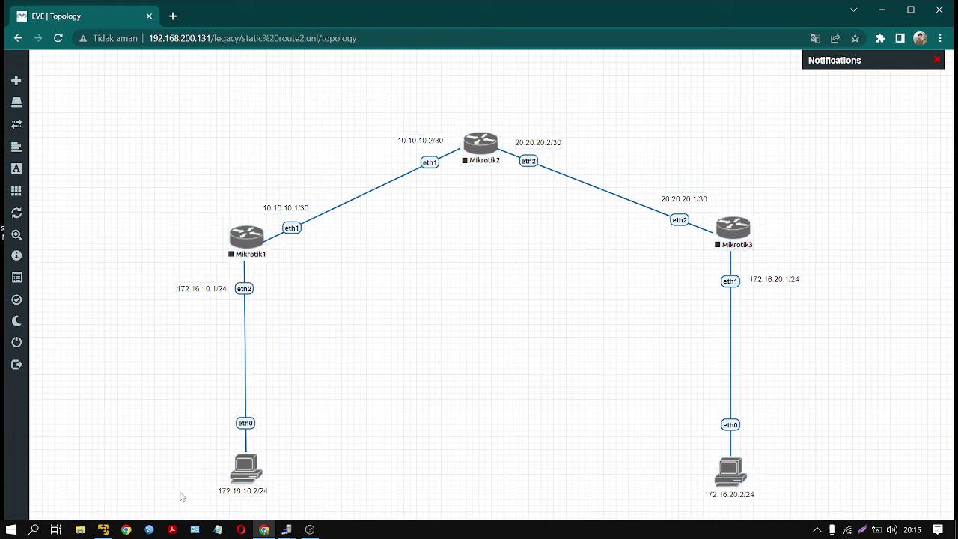
click(238, 475)
click(729, 470)
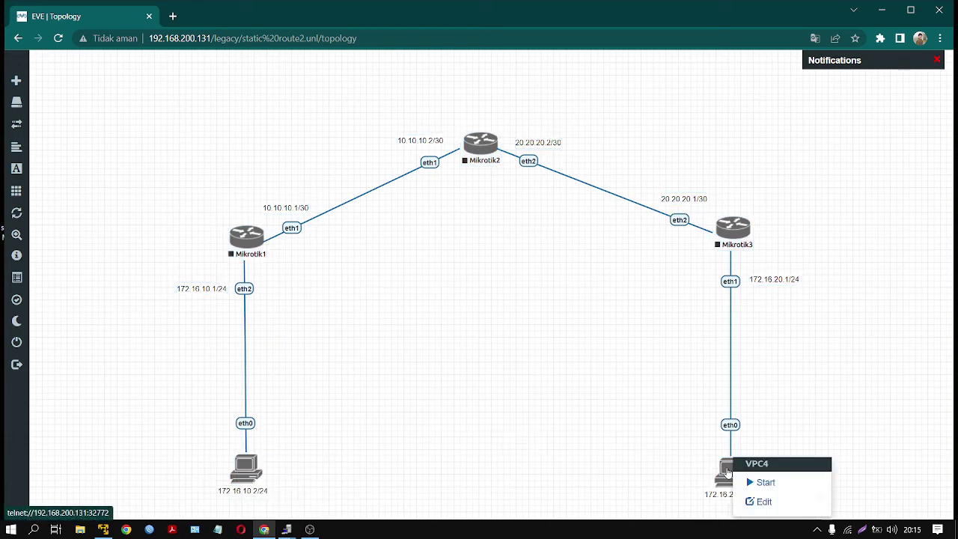
click(683, 438)
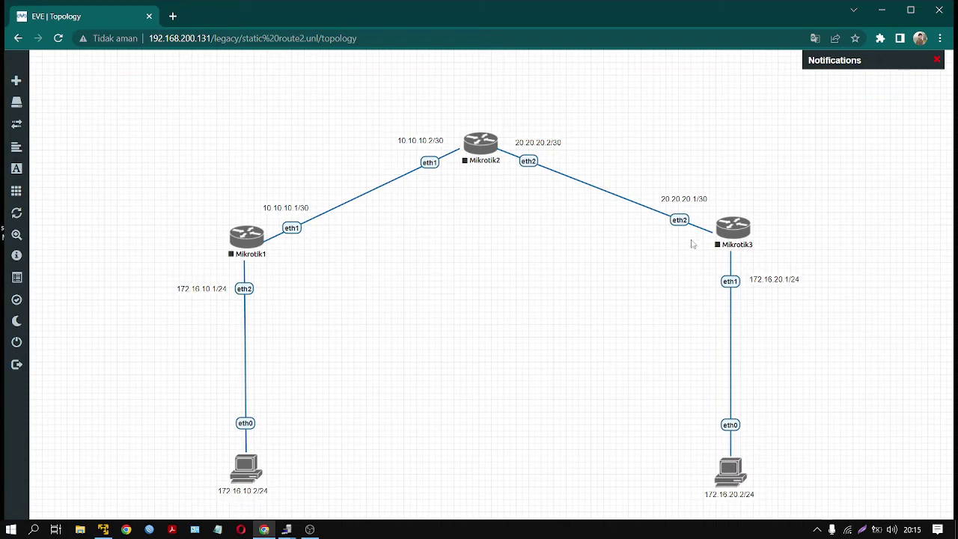
drag(159, 112, 528, 436)
click(533, 410)
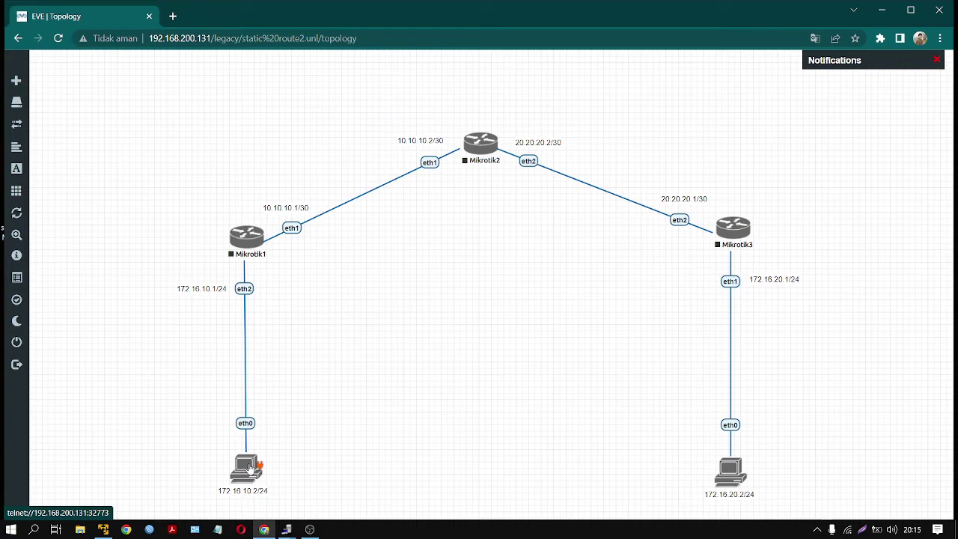
- Start VPC5, then start all routers and PCs, and launch VPC5's telnet console
right_click(250, 468)
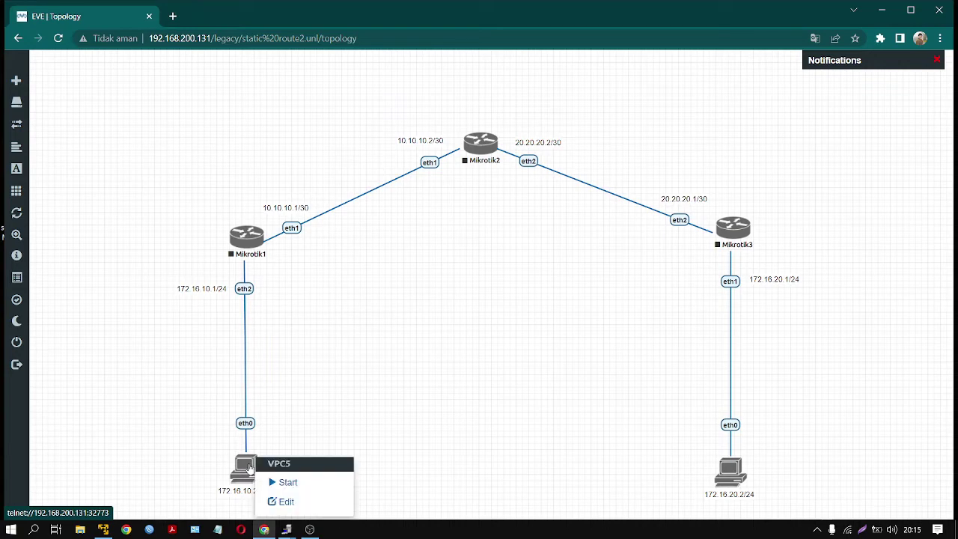
click(280, 481)
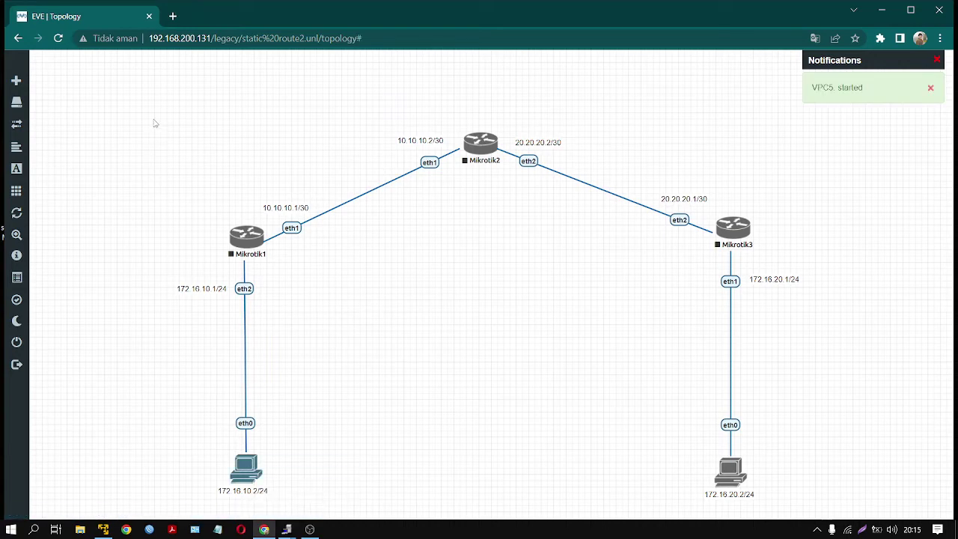
drag(153, 120, 775, 512)
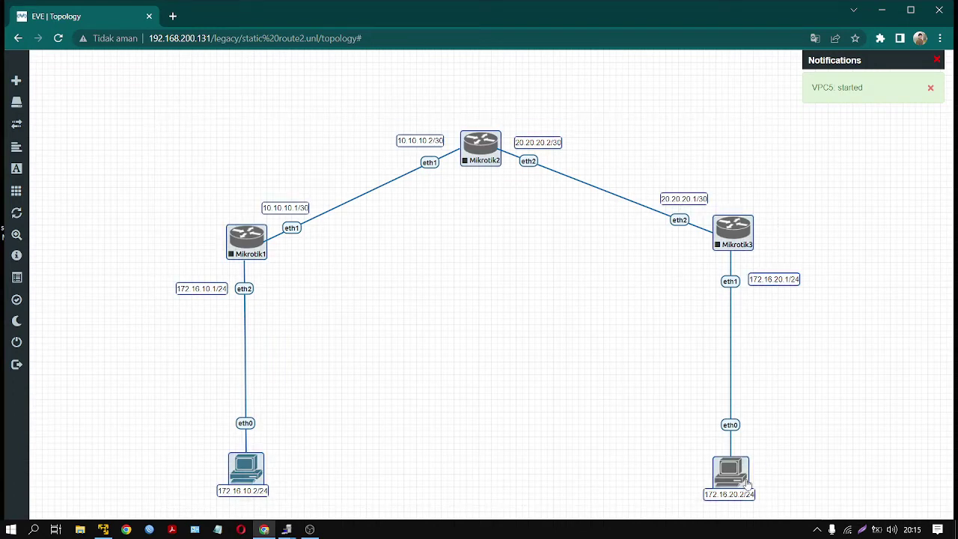
right_click(737, 464)
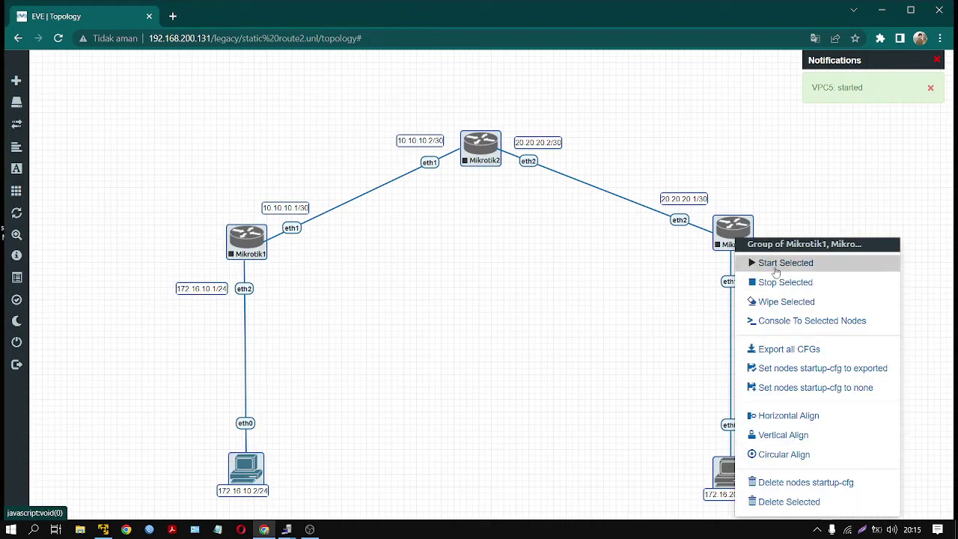
click(782, 263)
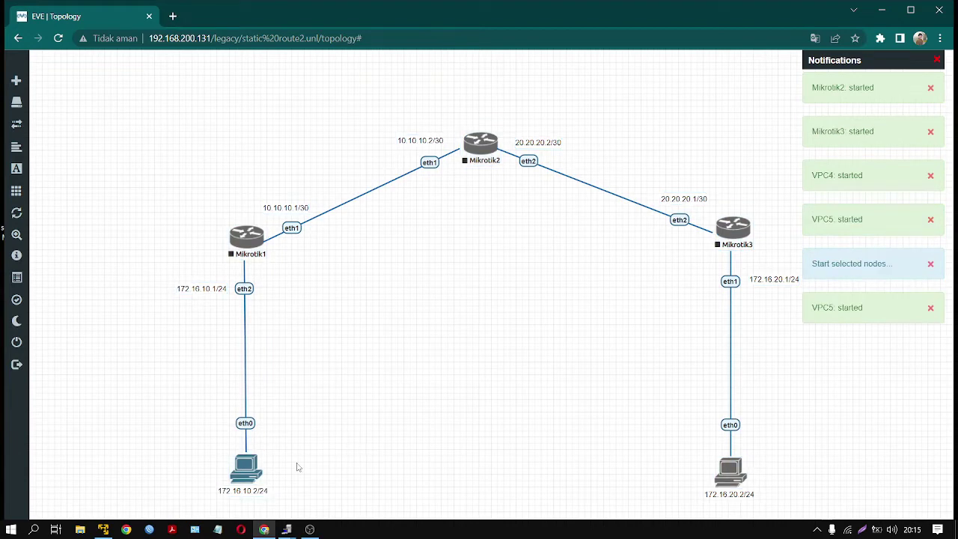
click(464, 155)
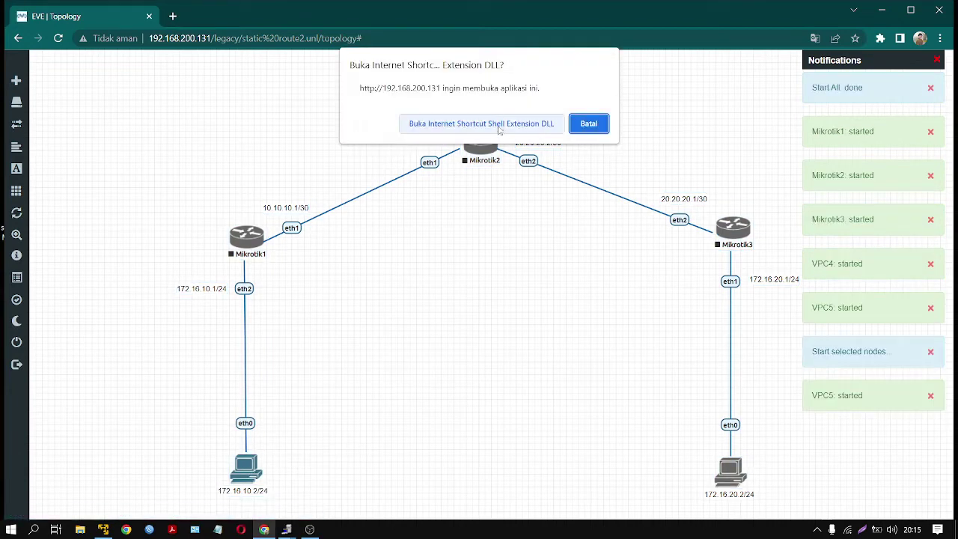
click(494, 125)
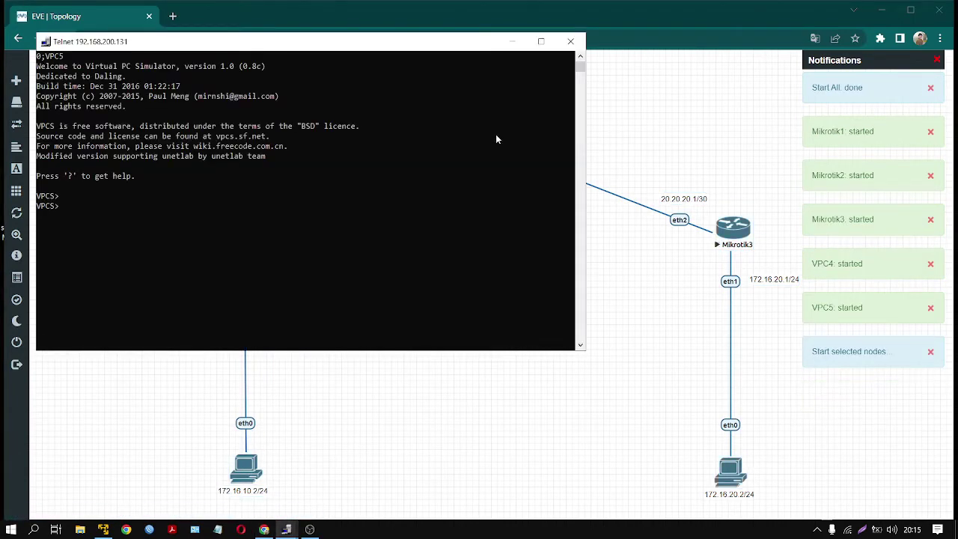
- Set VPC5 to 172.16.10.2/24 with gateway 172.16.10.1 and close its console
text(ip 172.16.)
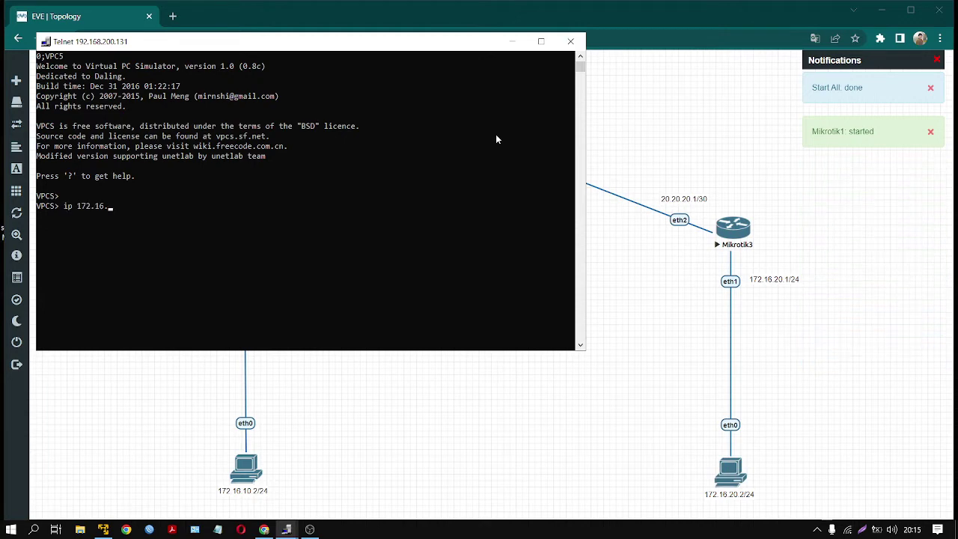
text(10.2)
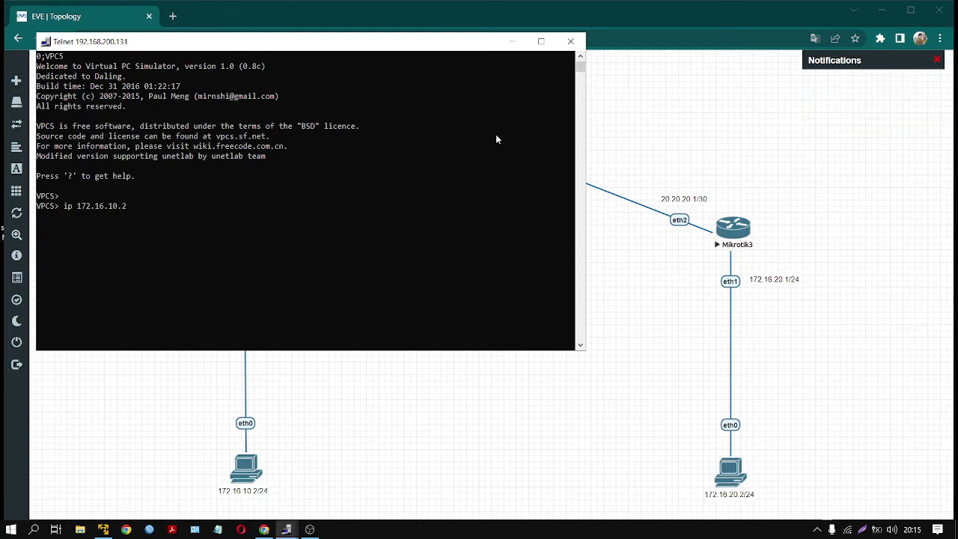
text(/24)
drag(462, 43, 861, 182)
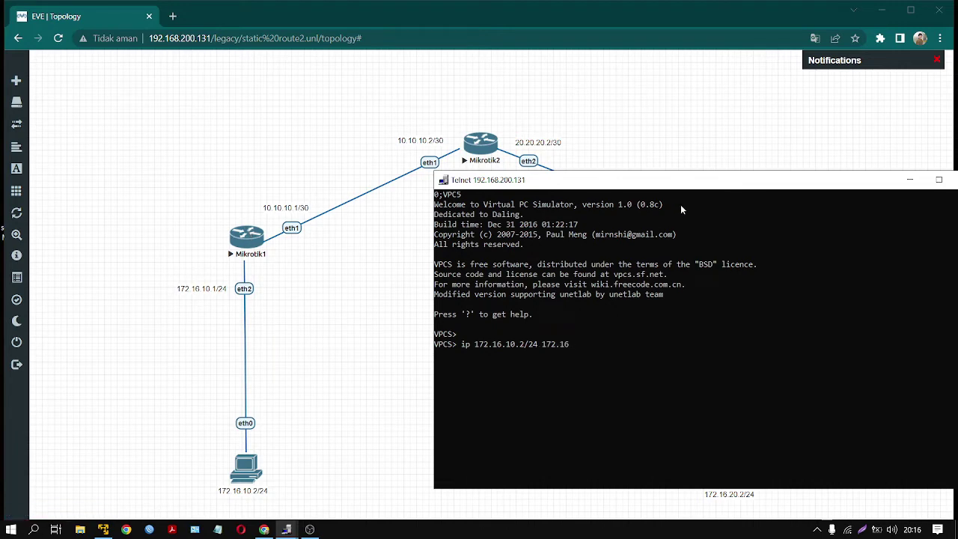
text(10.1)
key(Return)
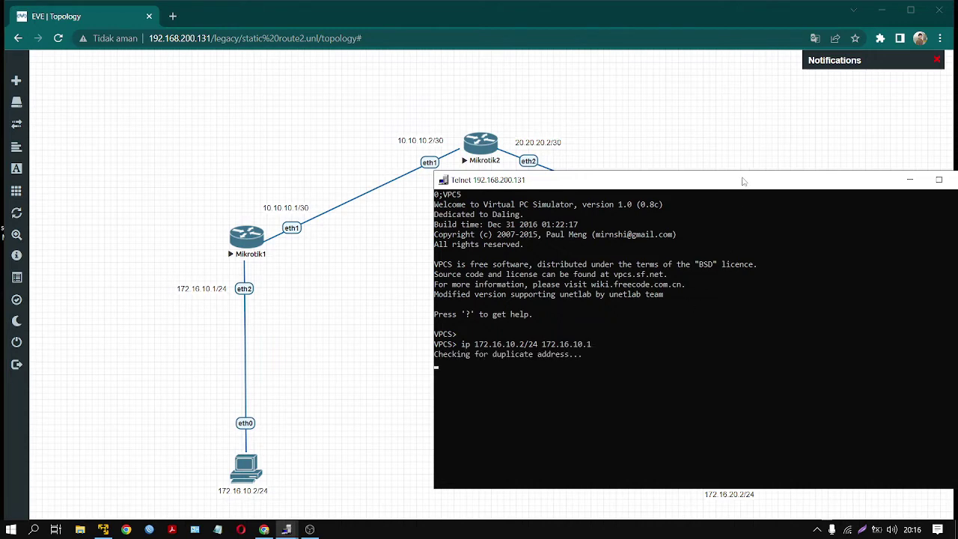
drag(747, 181, 651, 203)
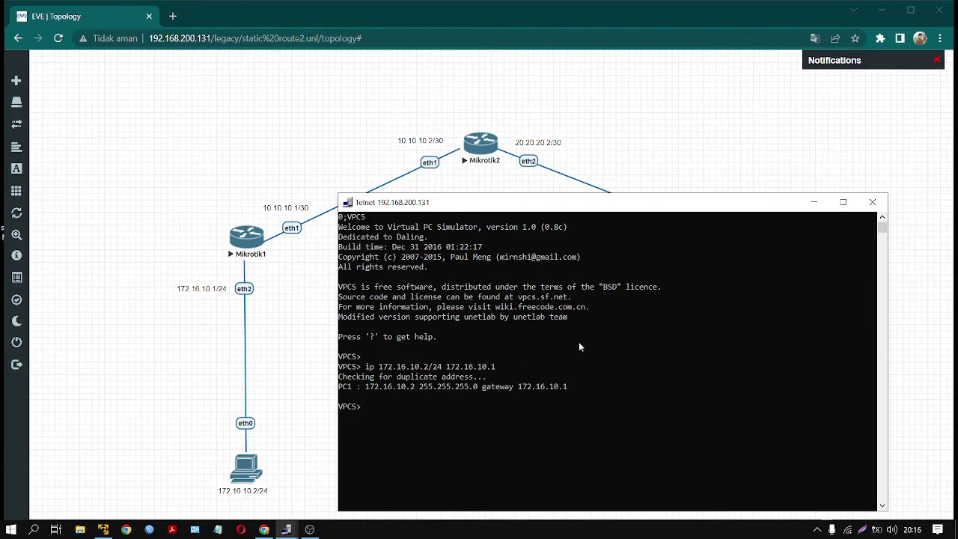
click(872, 204)
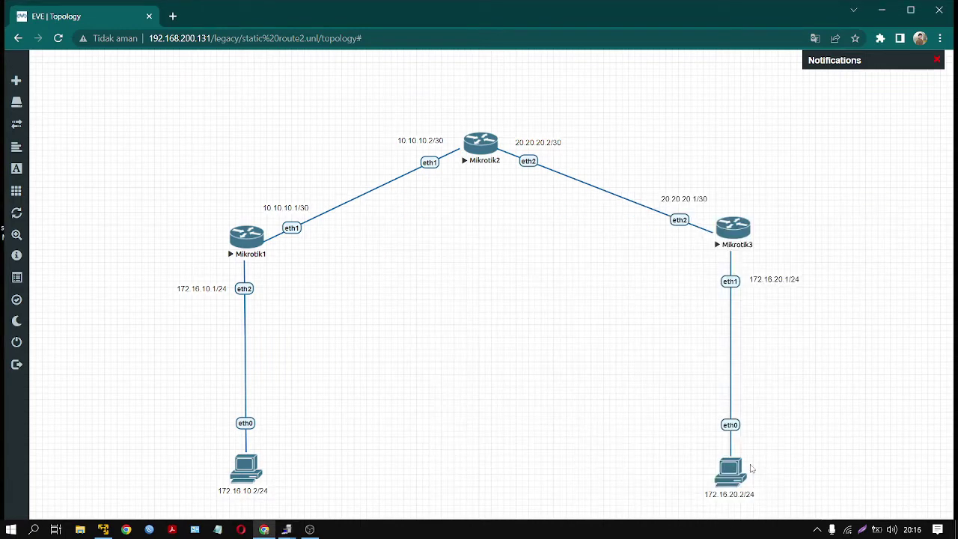
- Open VPC4's console, set 172.16.20.2/24 with gateway 172.16.20.1, then close it
click(737, 470)
click(500, 124)
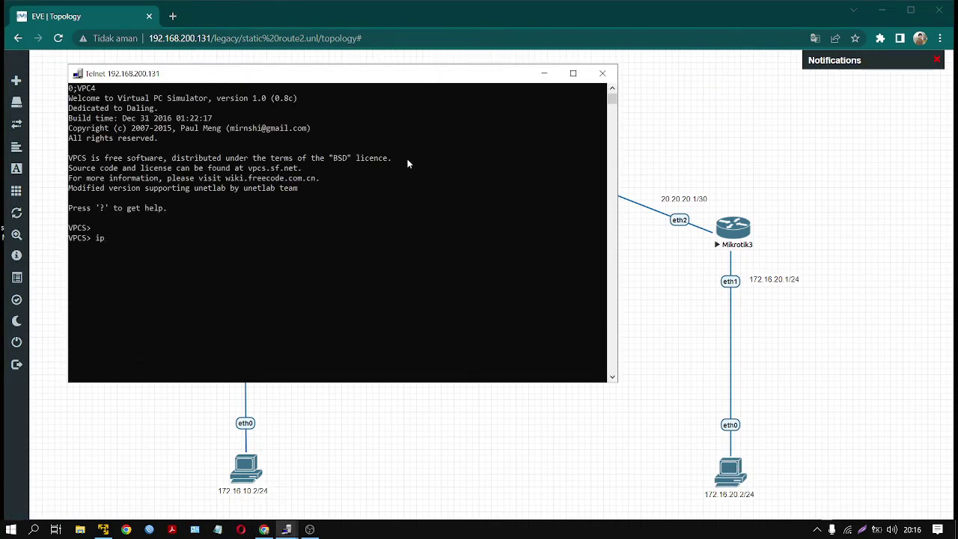
text(ip 172.16.20)
text(.2/24 172.16.20.1)
key(Return)
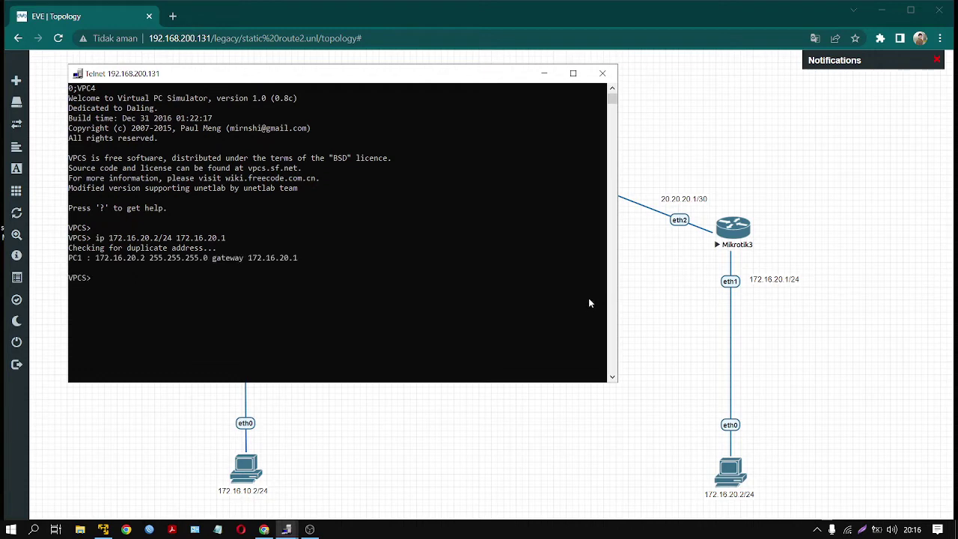
click(601, 74)
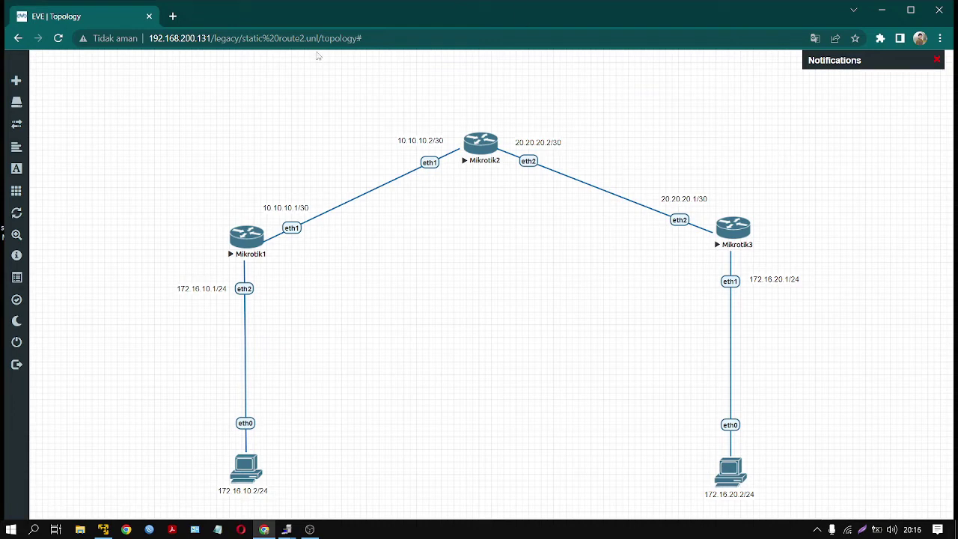
- Open Mikrotik1's telnet console and log in as admin
drag(149, 86, 810, 340)
click(378, 323)
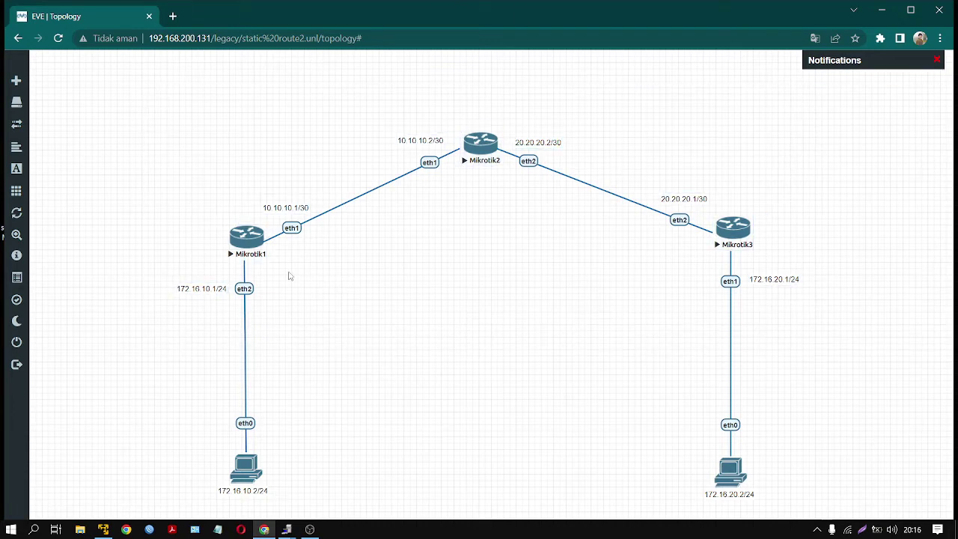
click(252, 238)
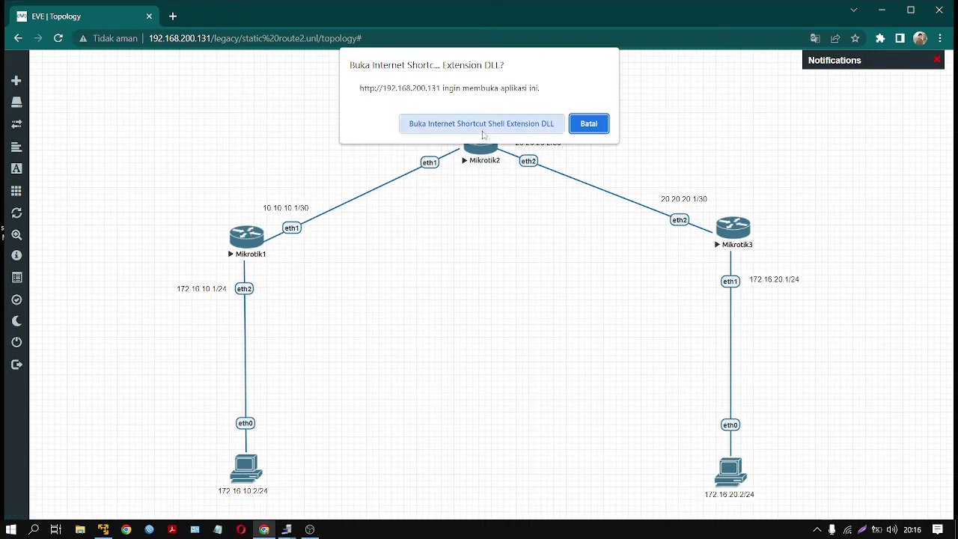
click(481, 122)
drag(416, 114, 634, 170)
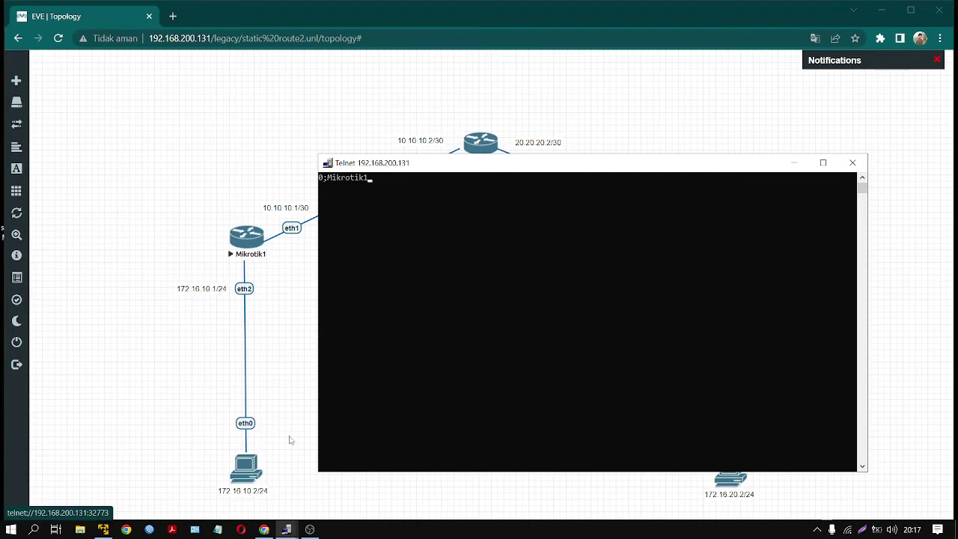
key(Return)
text(a)
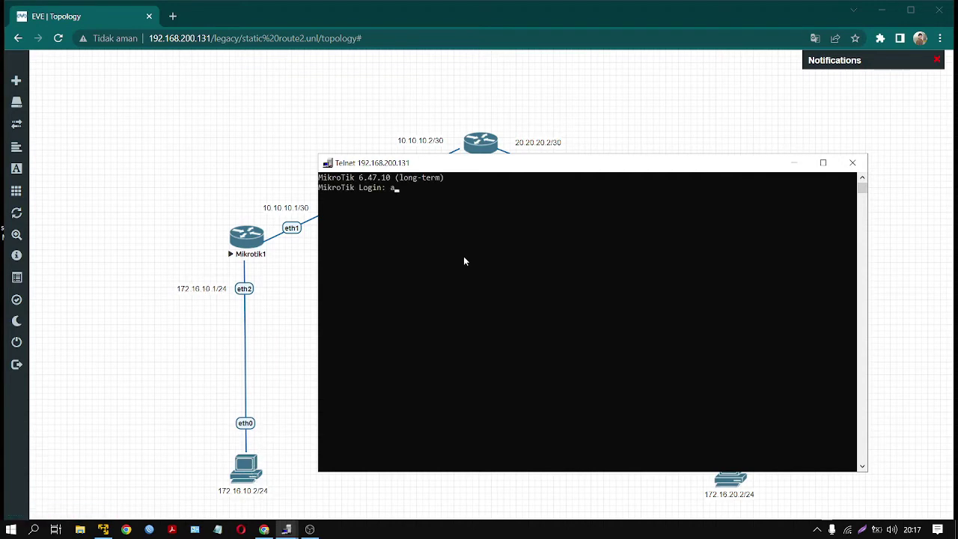
text(dmin)
key(Return)
key(Return)
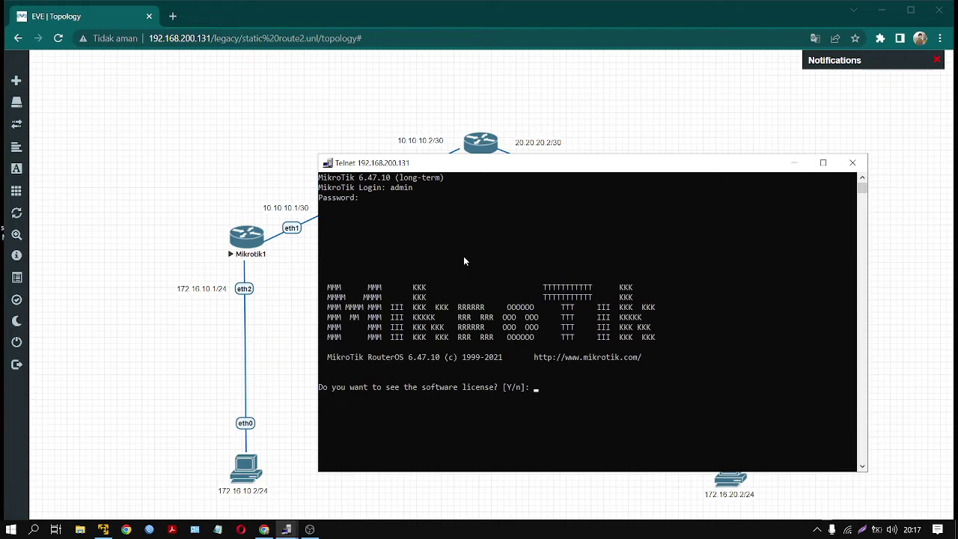
text(n)
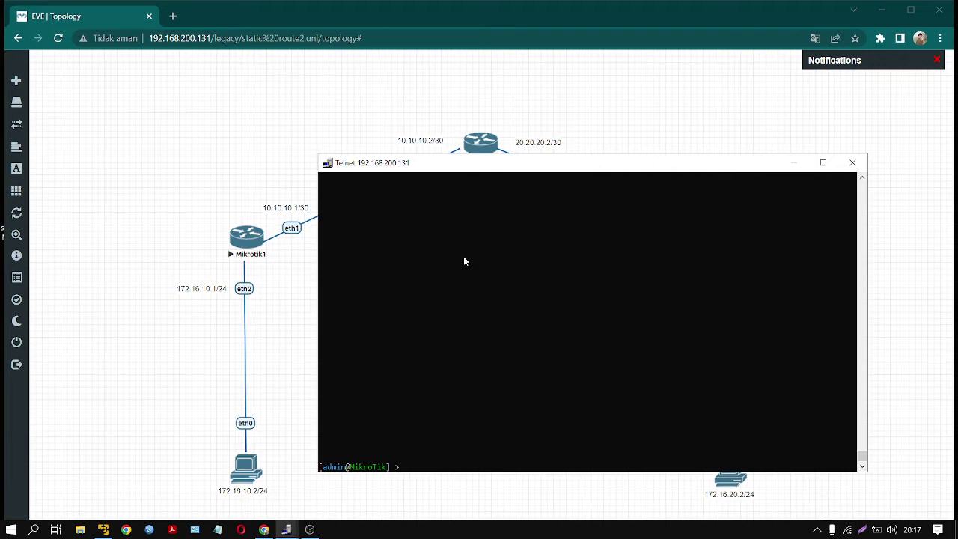
- Add the address 172.16.10.1/24 to Mikrotik1's ether2 interface
text(ip address add address=172.16.10)
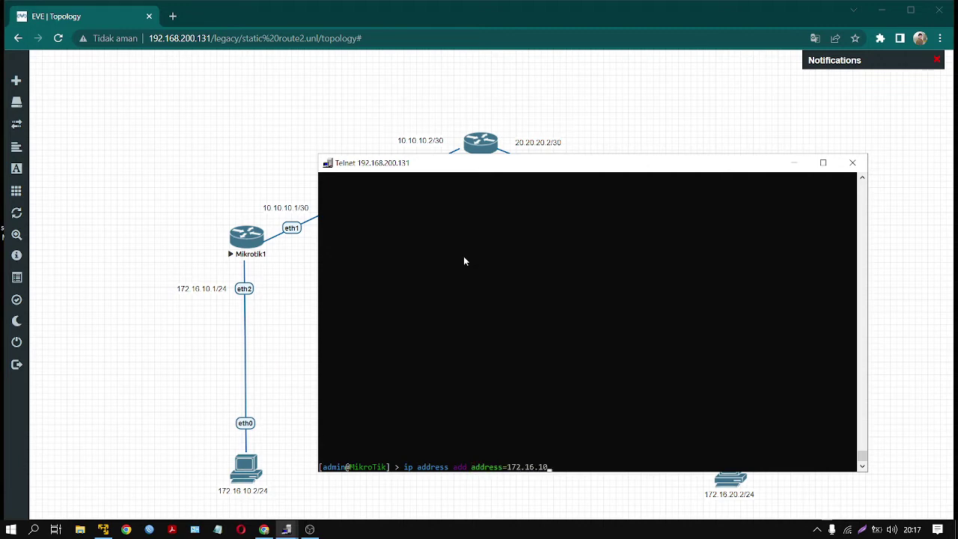
text(.1/24 in)
key(Tab)
text(etj)
key(BackSpace)
text(her2)
key(Return)
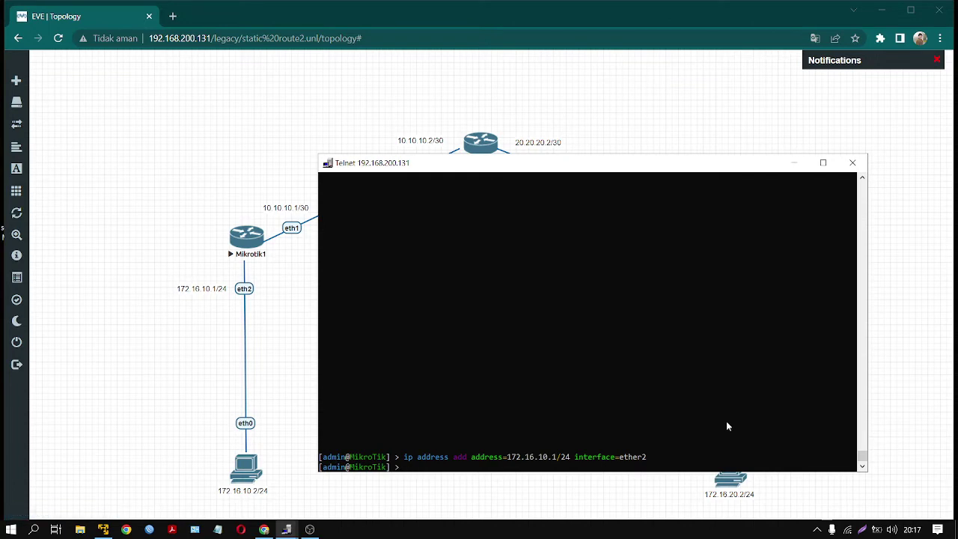
- Ping the PC at 172.16.10.2 and stop after the replies come back
text(ing 172.16.10.2)
key(Return)
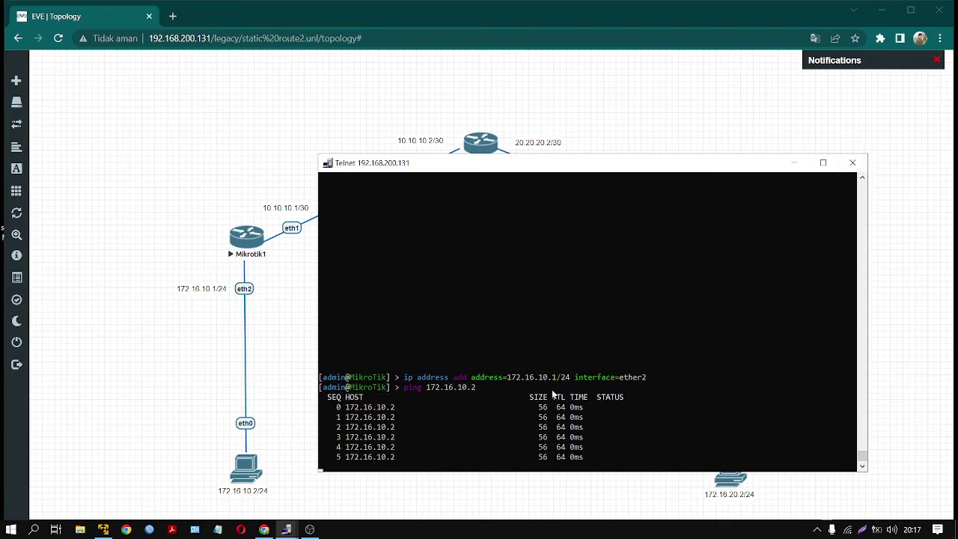
key(ctrl+c)
click(267, 181)
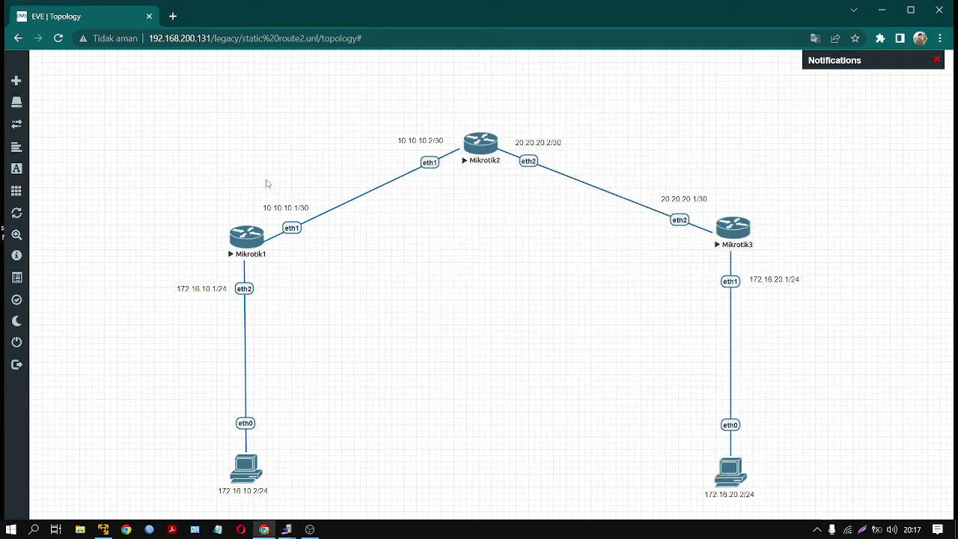
- Select Mikrotik1 and close the leftover Telnet console sessions
drag(254, 188, 321, 255)
mouse_move(289, 531)
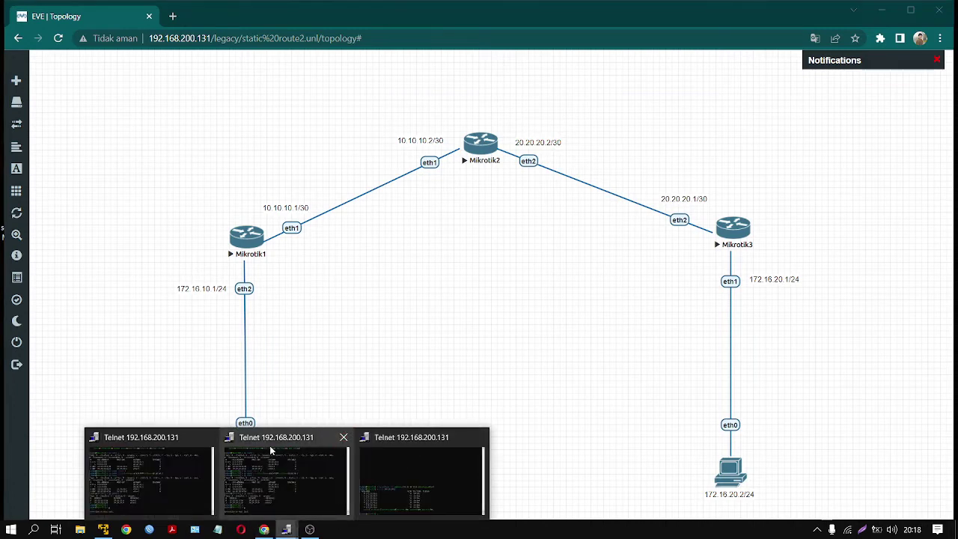
click(207, 440)
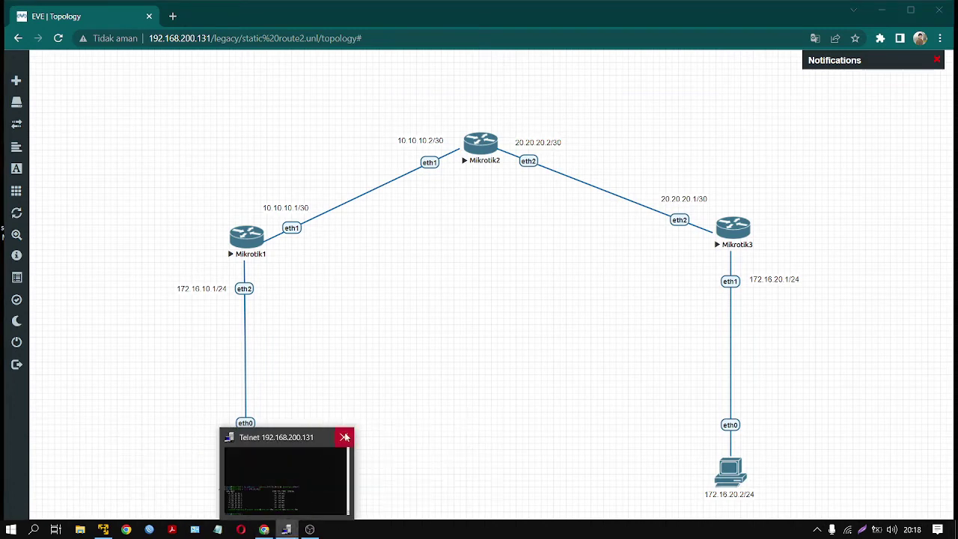
click(343, 437)
- Reopen Mikrotik1's console, add 10.10.10.1/30 on ether1, and close it
click(255, 252)
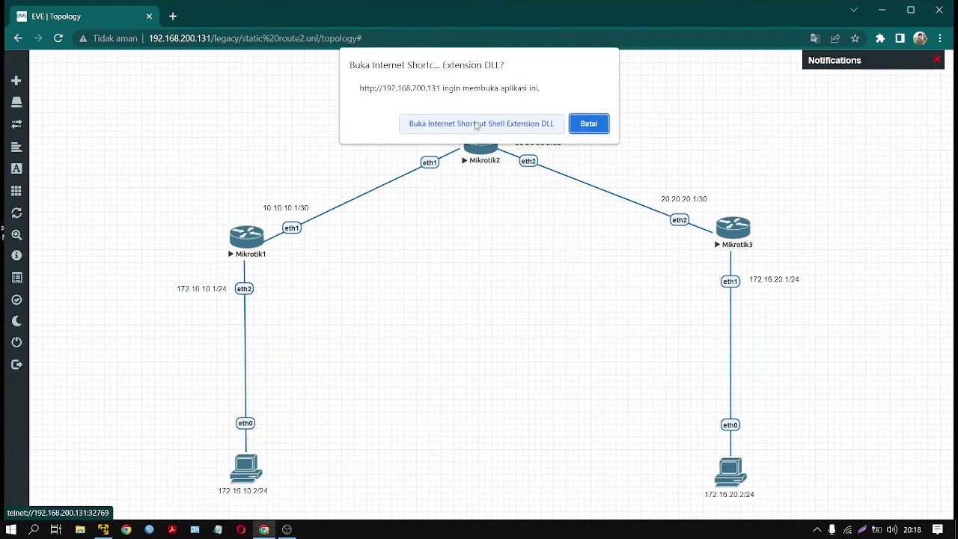
click(475, 123)
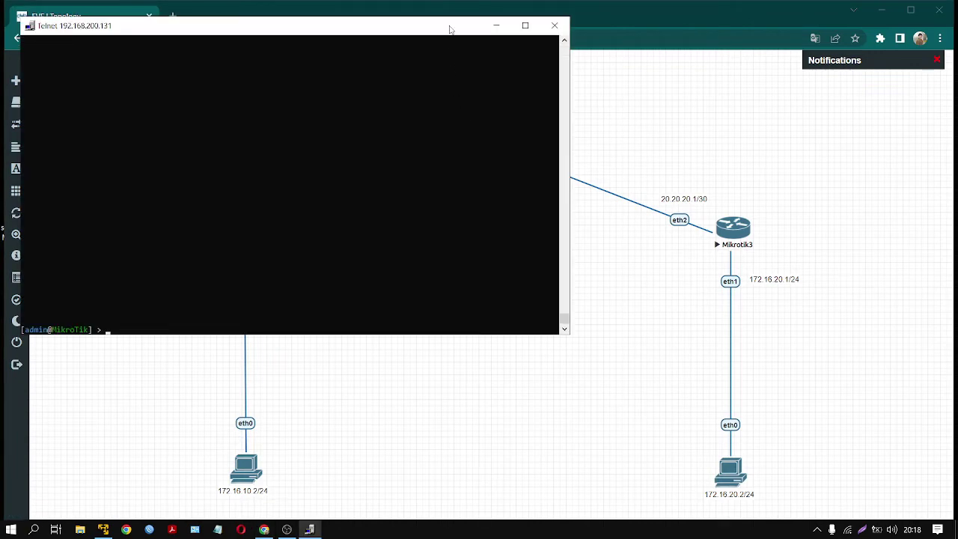
drag(449, 30, 719, 205)
text(i)
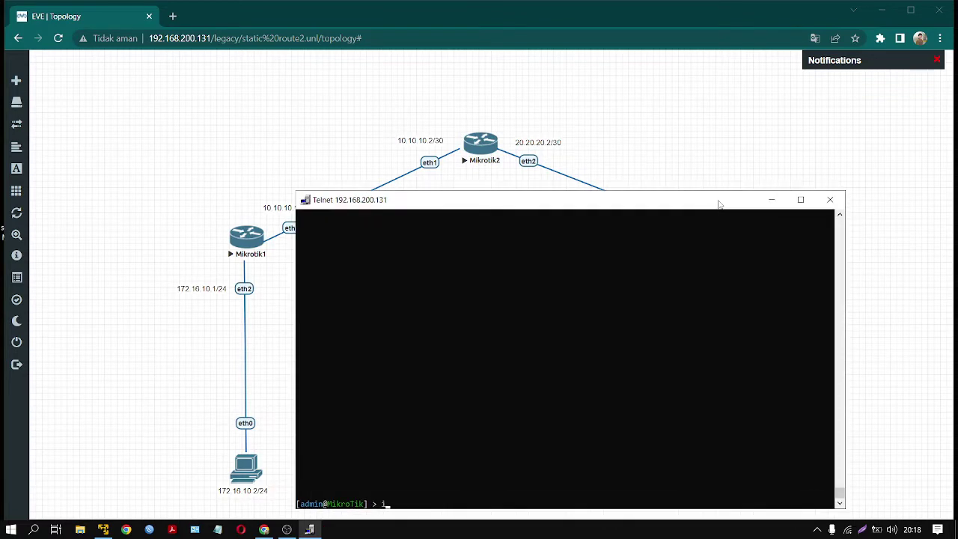
text(p address add address=10.10.10.)
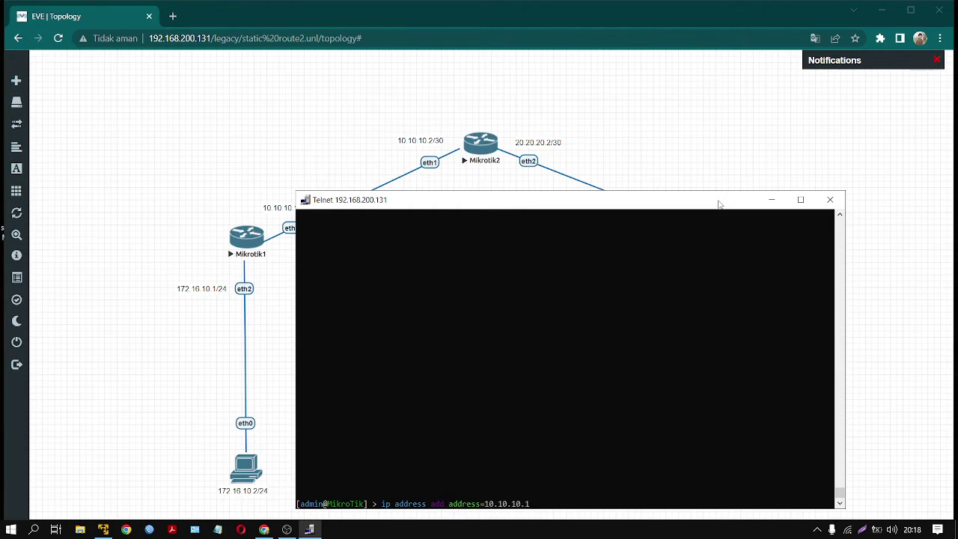
text(1/30 interface=ether1)
key(Return)
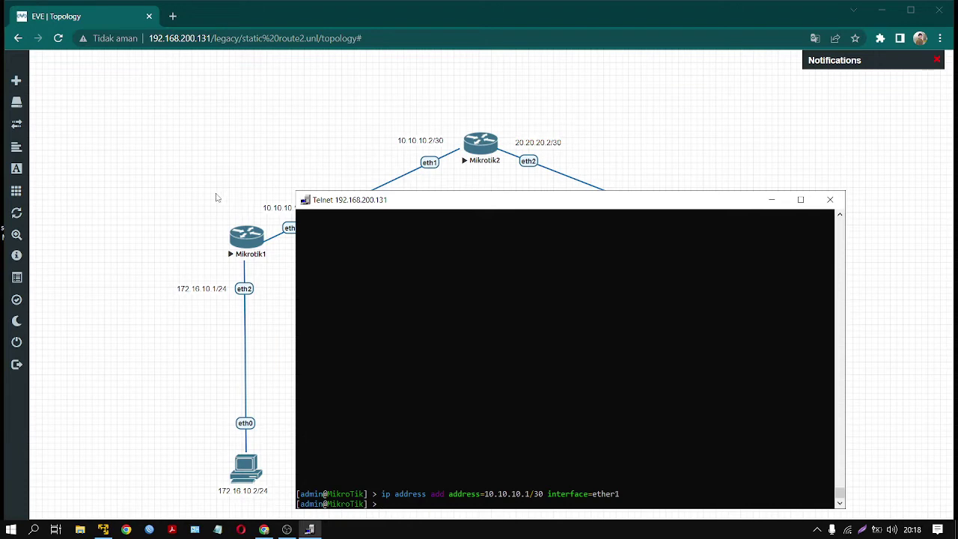
click(836, 200)
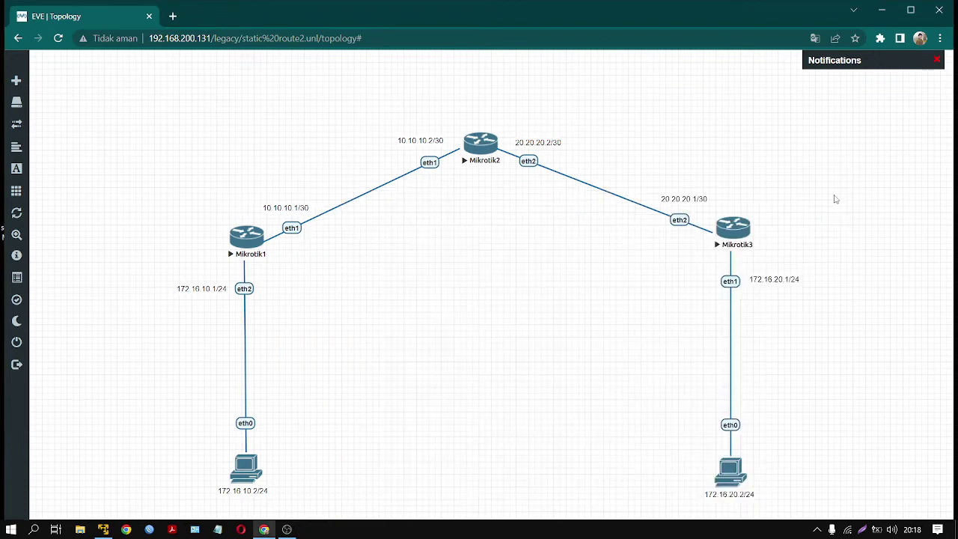
- Open Mikrotik2's console, log in as admin, and skip the license text
click(470, 144)
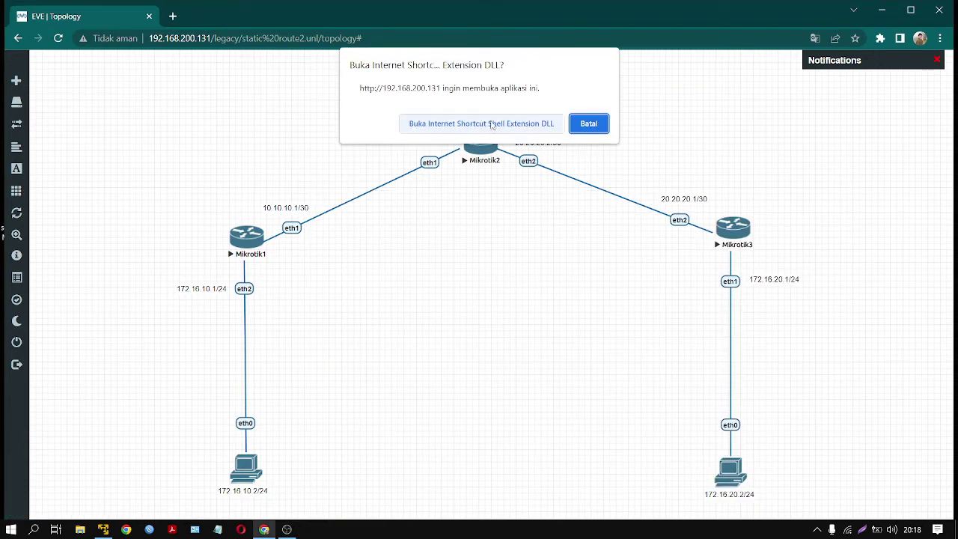
click(479, 123)
drag(457, 49, 668, 218)
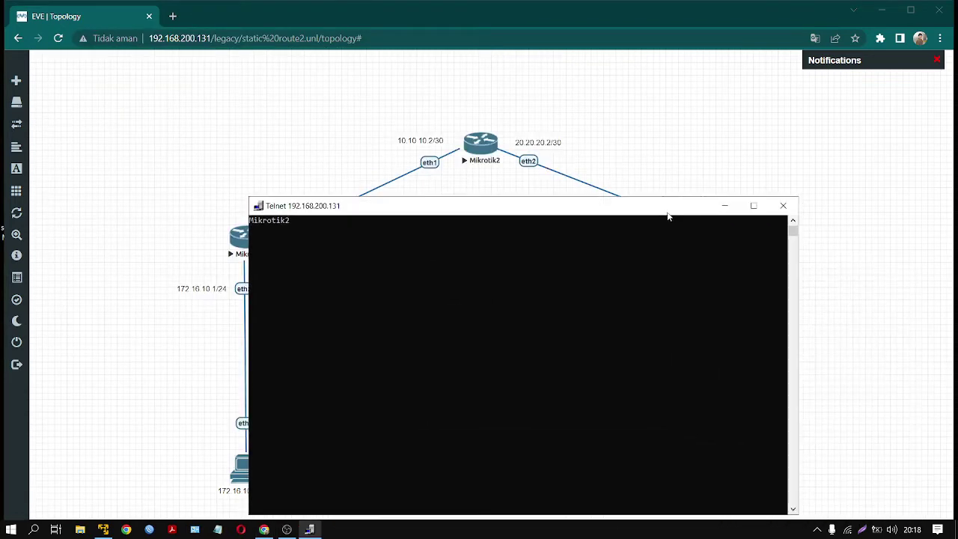
key(Return)
text(admin)
key(Return)
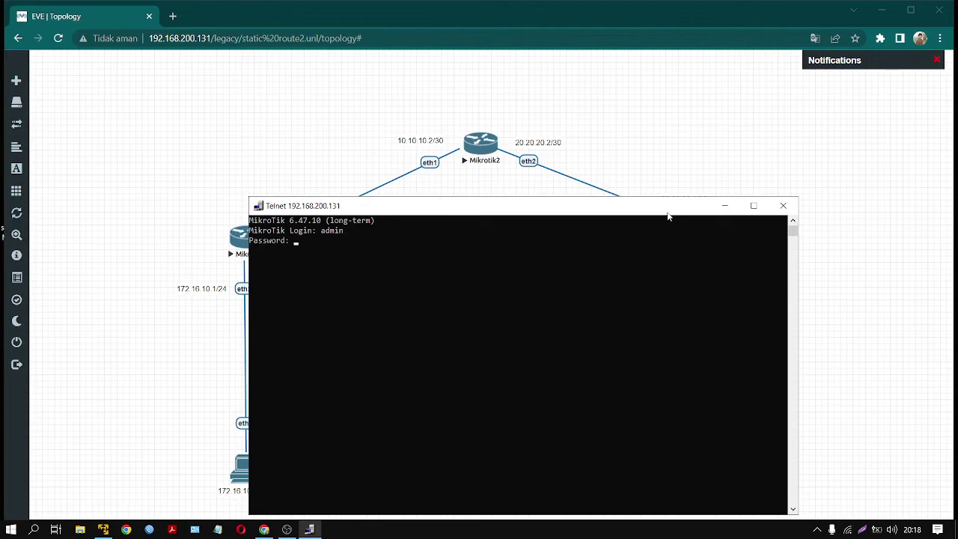
key(Return)
key(Return)
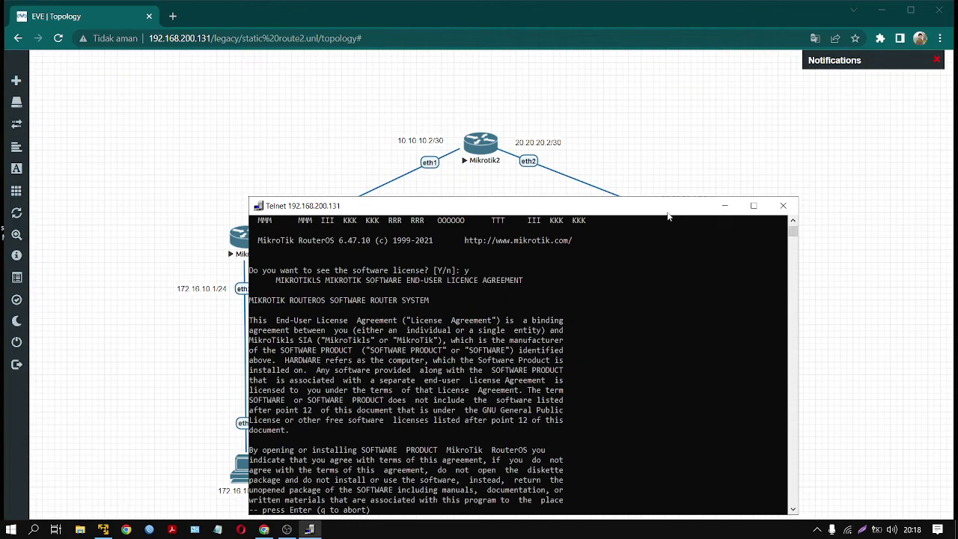
key(Return)
key(q)
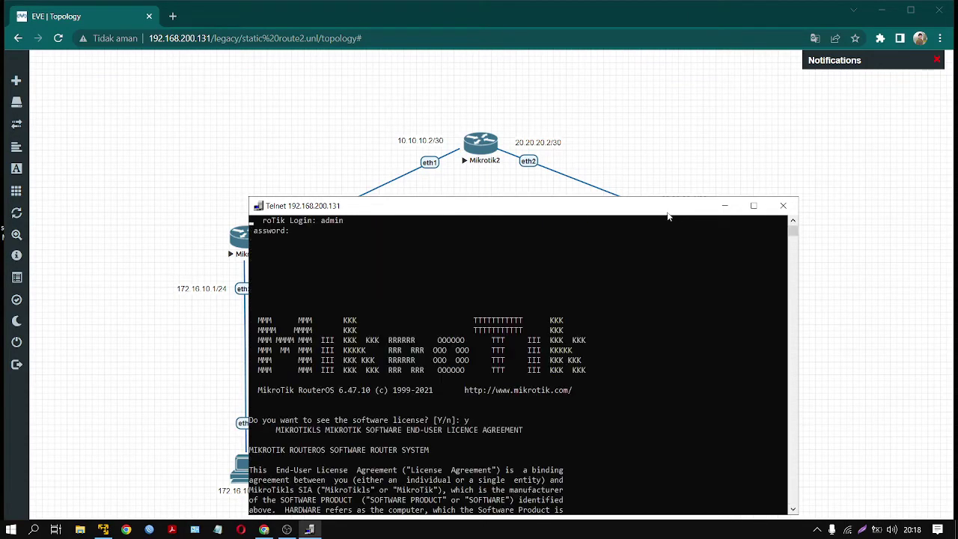
- Type the command adding 10.10.10.2/30 on ether1, keeping the Mikrotik2 console in front
text(ip)
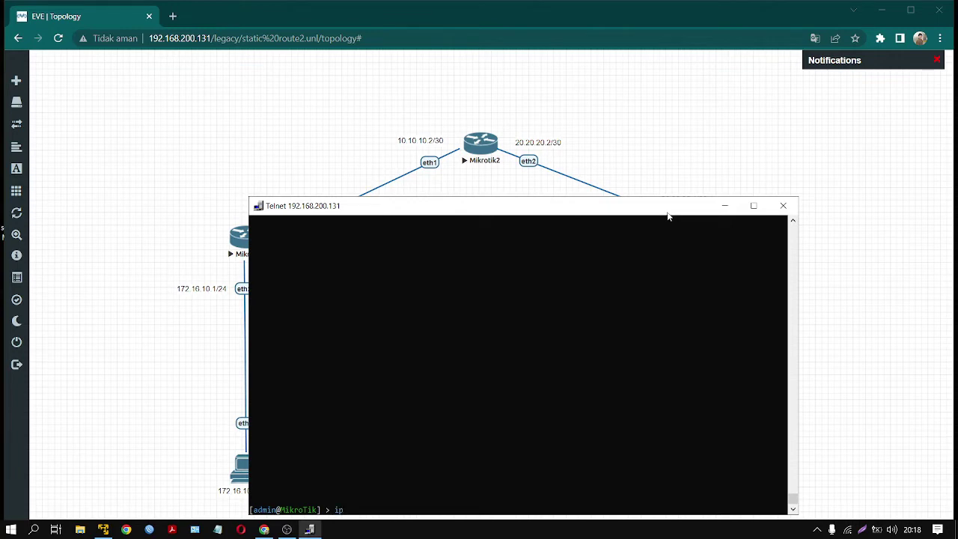
text( address add  address=10.10.10)
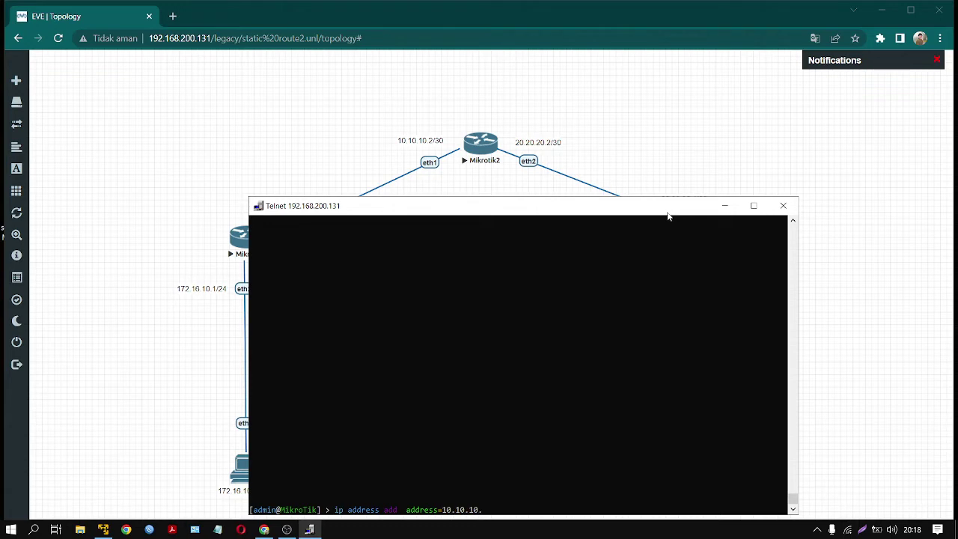
text(.2/30 interface=ether1)
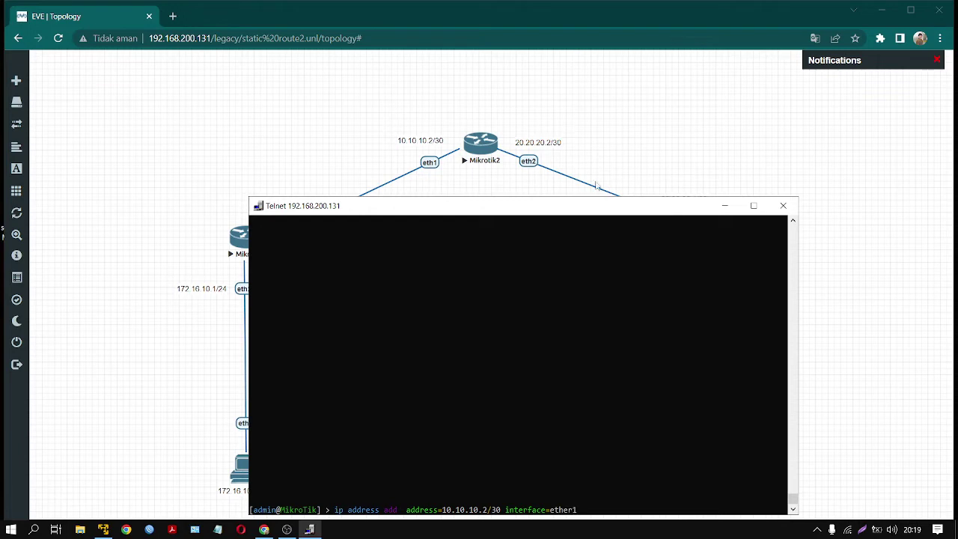
drag(449, 218, 537, 223)
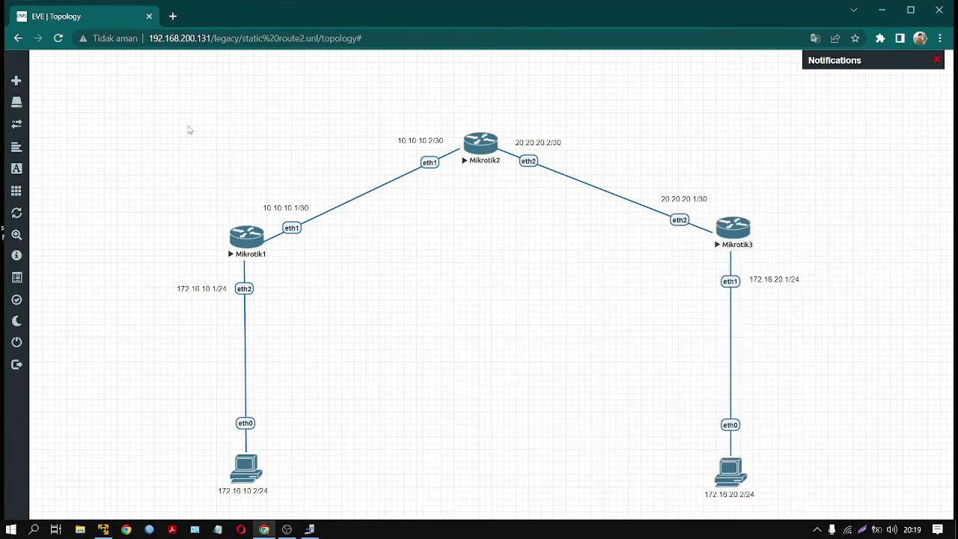
drag(187, 125, 494, 270)
click(479, 361)
click(310, 530)
- Apply 10.10.10.2/30 on Mikrotik2's ether1 and ping Mikrotik1 at 10.10.10.1
drag(531, 228, 586, 205)
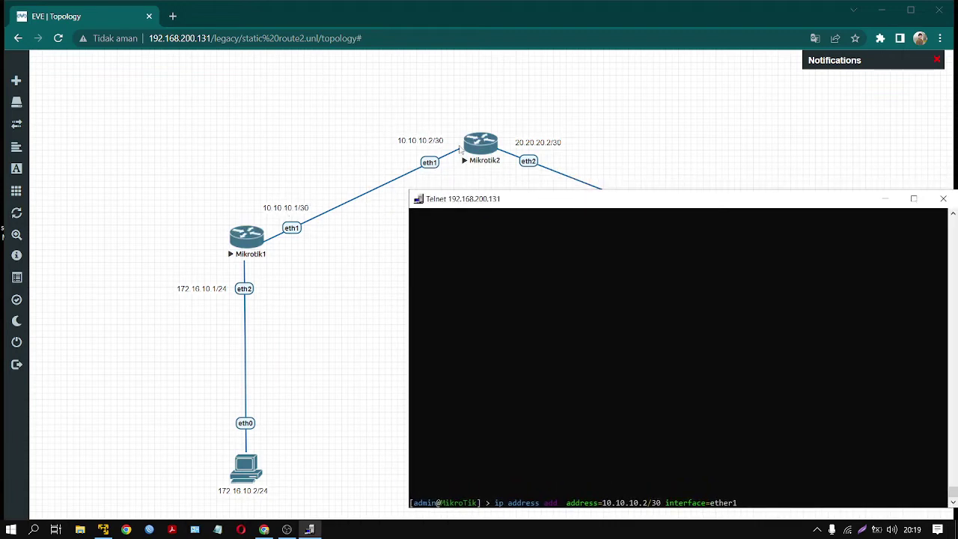
key(Return)
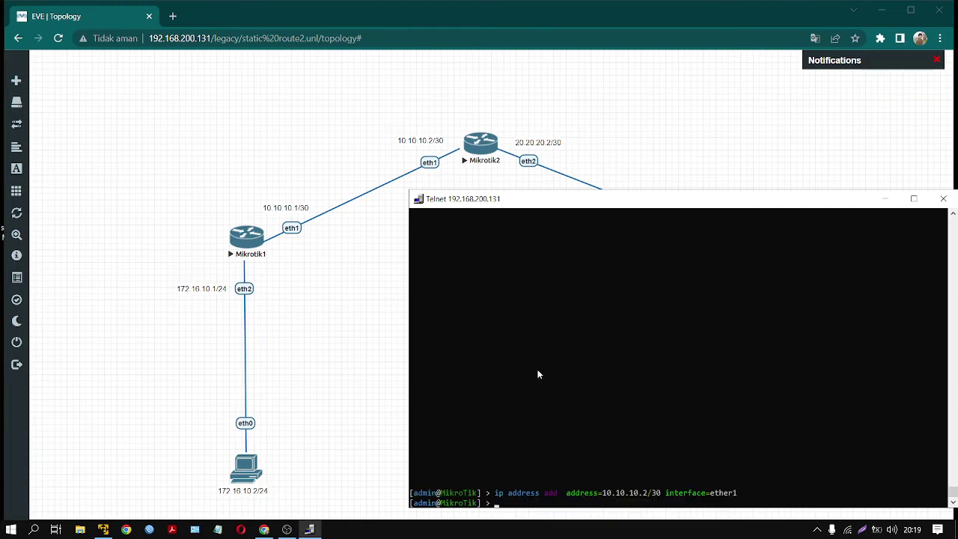
text(ping 10.10.10.1)
key(Return)
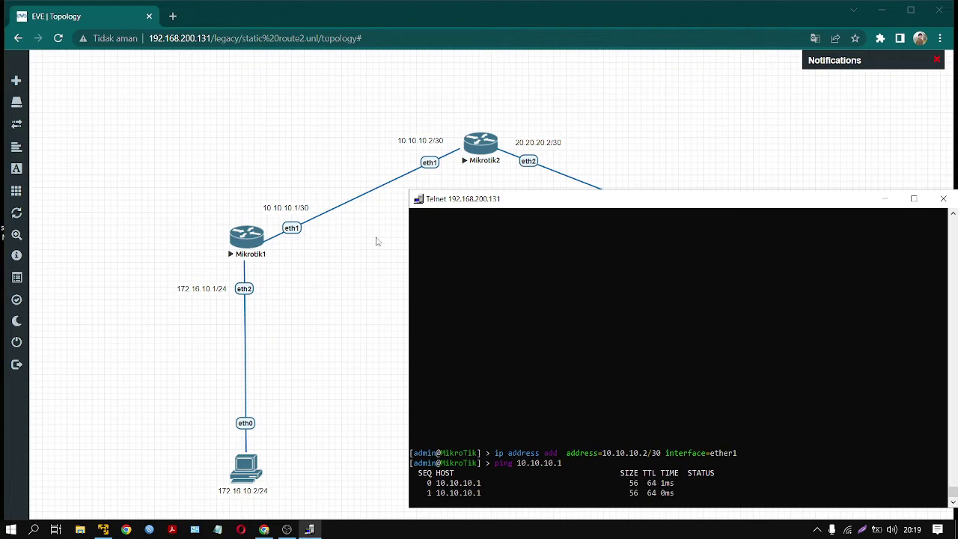
key(ctrl+c)
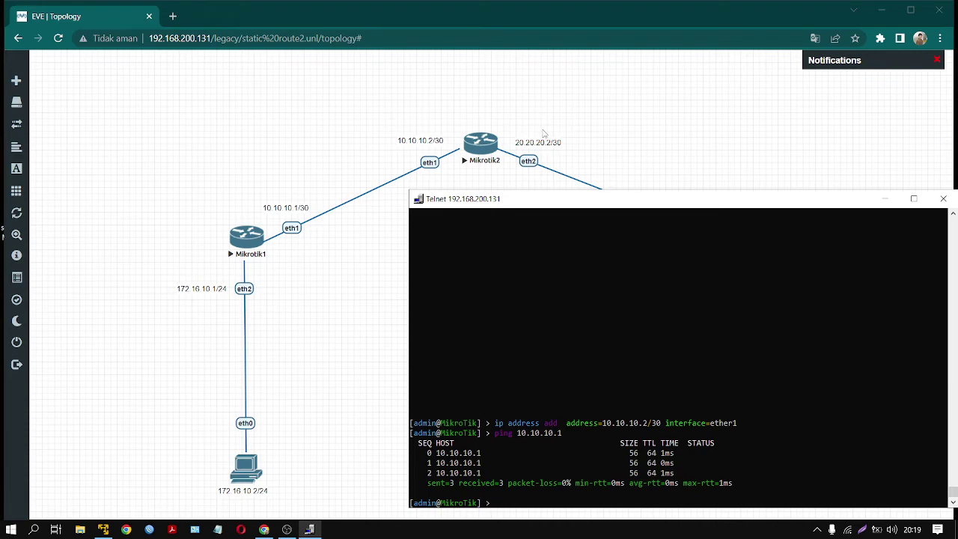
- Edit the recalled address command to add 20.20.20.2/30 on ether2
key(Up)
key(Up)
key(BackSpace)
key(BackSpace)
key(BackSpace)
key(BackSpace)
key(BackSpace)
key(BackSpace)
key(BackSpace)
key(BackSpace)
key(BackSpace)
key(BackSpace)
key(BackSpace)
key(BackSpace)
key(BackSpace)
key(BackSpace)
key(BackSpace)
key(BackSpace)
key(BackSpace)
key(BackSpace)
key(BackSpace)
key(BackSpace)
text(20.20.20.)
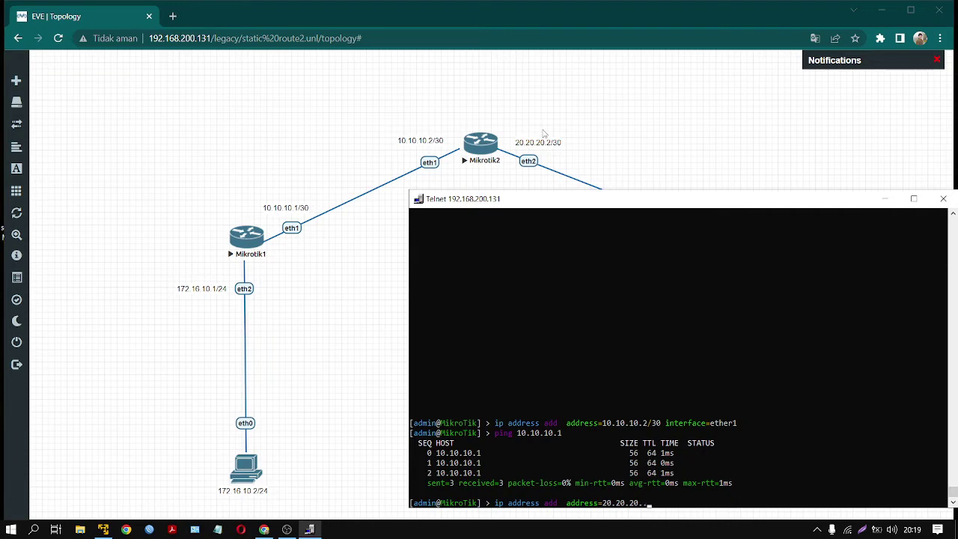
text(2/30 interface=ethern2)
key(Return)
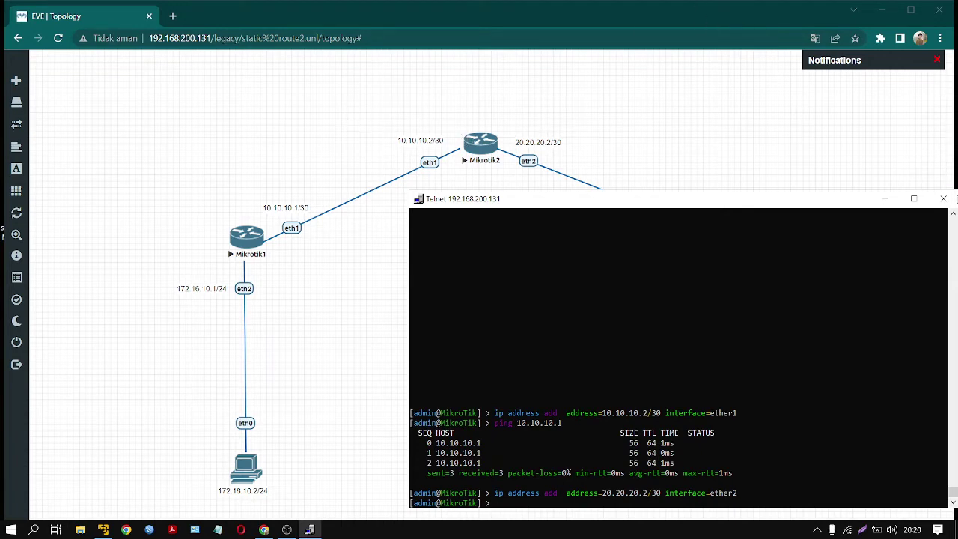
- Close Mikrotik2's console, then open Mikrotik3's console and log in as admin
click(943, 198)
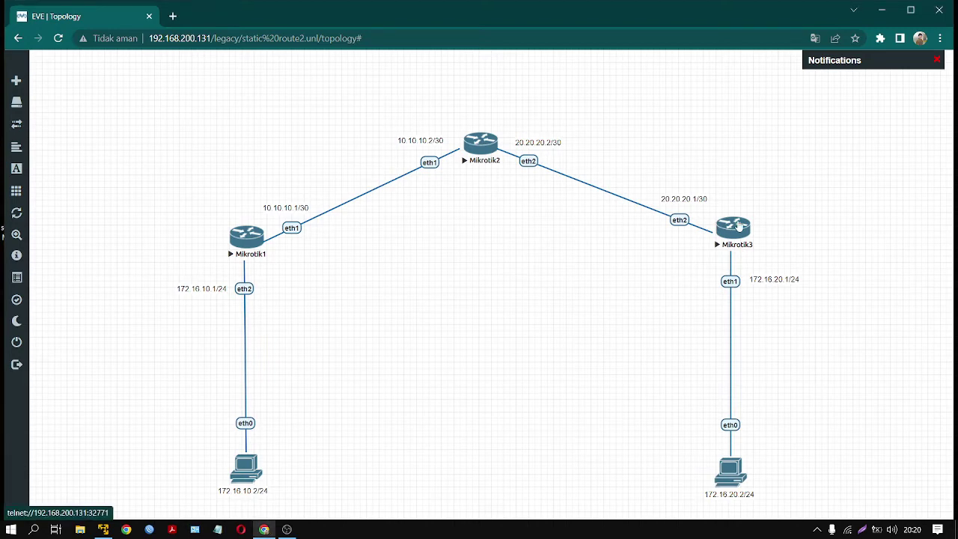
click(733, 230)
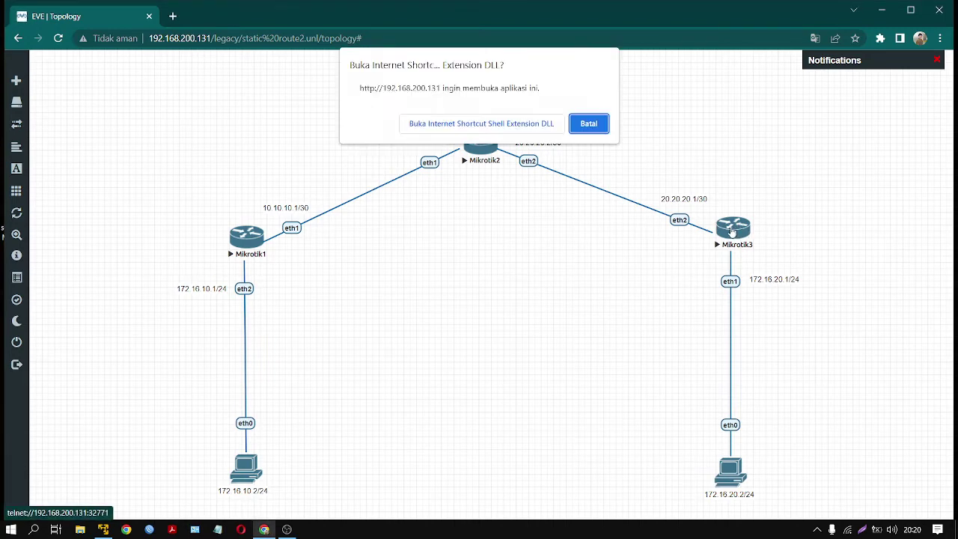
click(481, 123)
drag(485, 80, 510, 219)
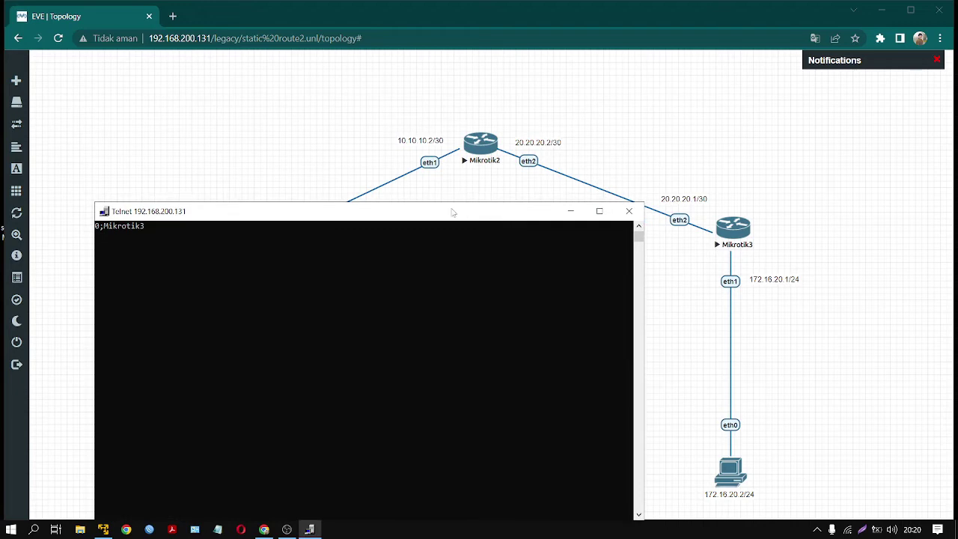
text(admin)
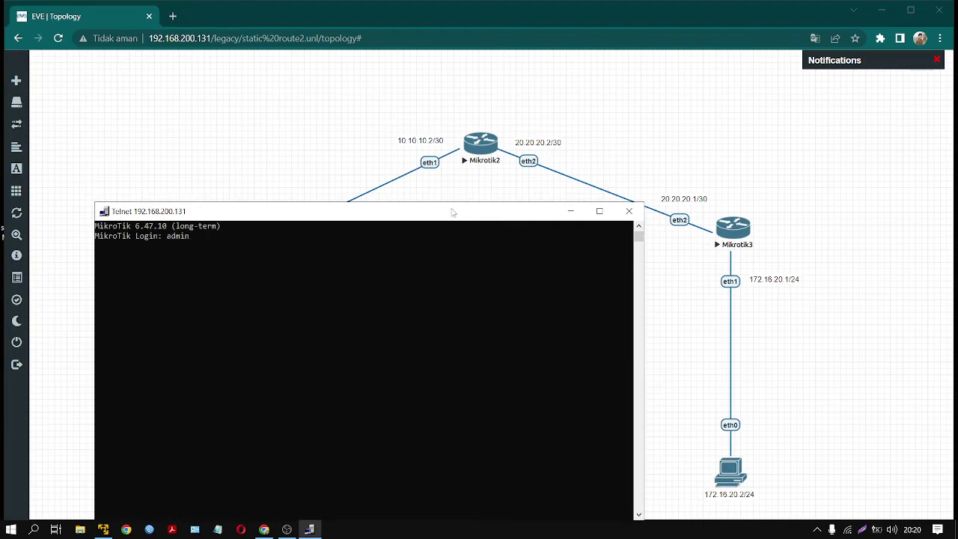
key(Return)
key(Return)
- Add the address 20.20.20.2/30 on ether2 of Mikrotik3
text(n@M)
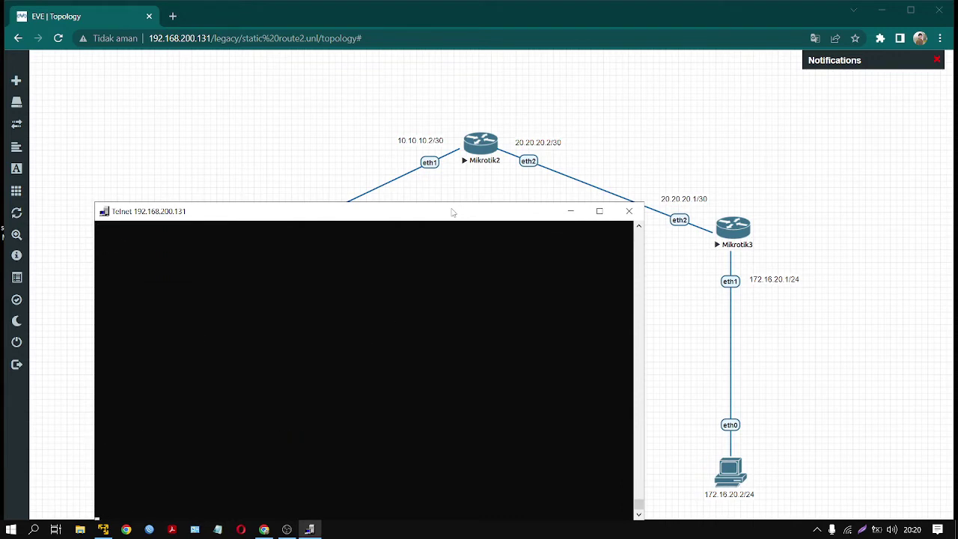
text(ikroTik] > ip address add)
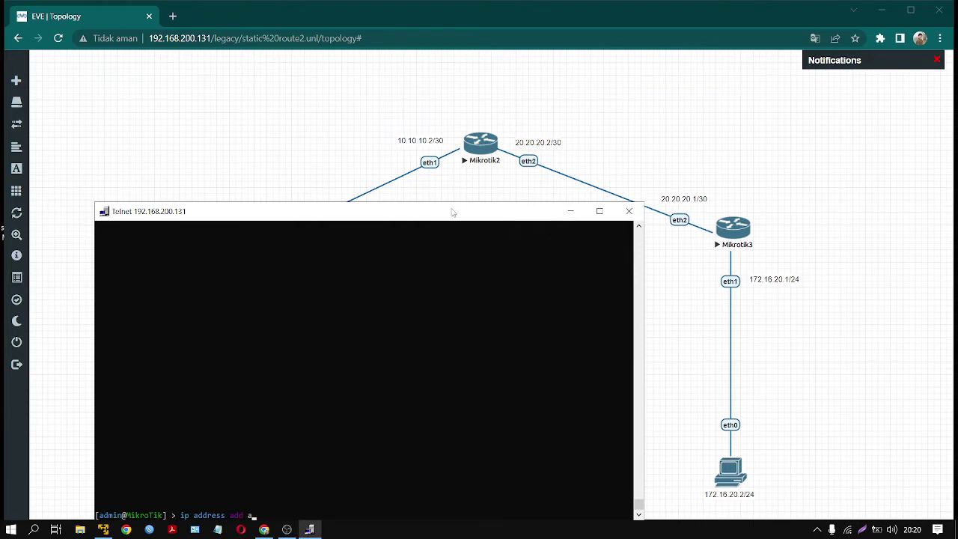
text( a)
key(Tab)
text(20.20.20.2/30 inte)
key(Tab)
text(e)
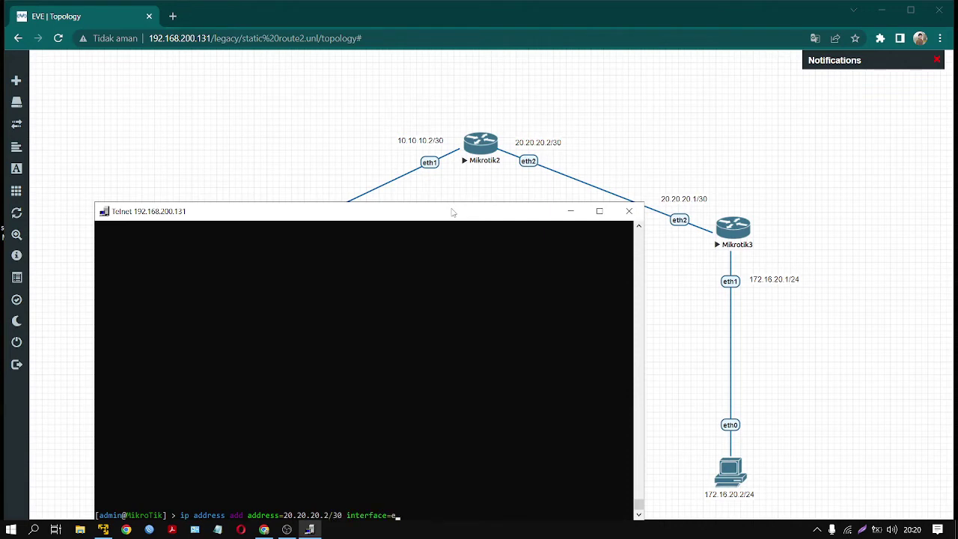
text(ther2)
key(Return)
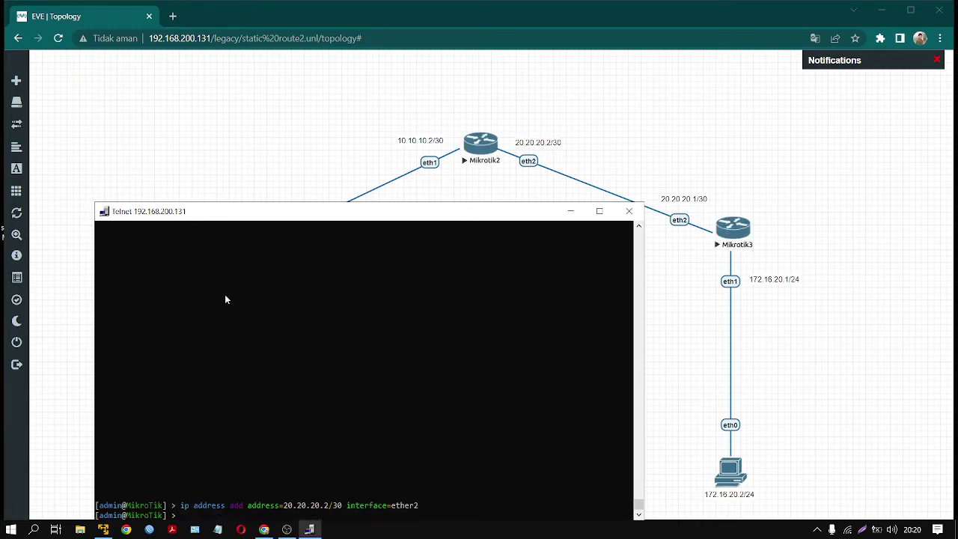
- Ping 20.20.20.2 successfully, then begin the 172.16.20.1/24 address command
text(ping)
text(20.20.20.2)
key(Return)
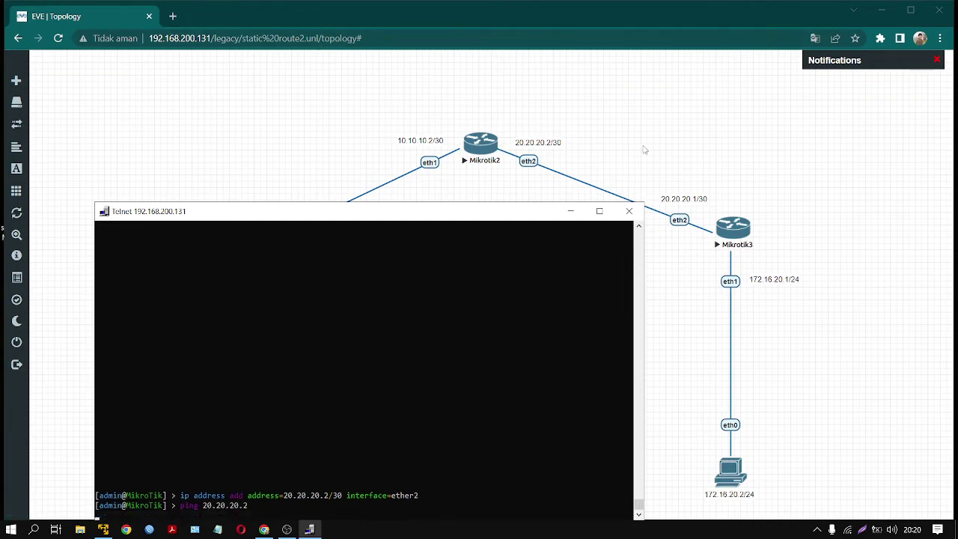
key(ctrl+c)
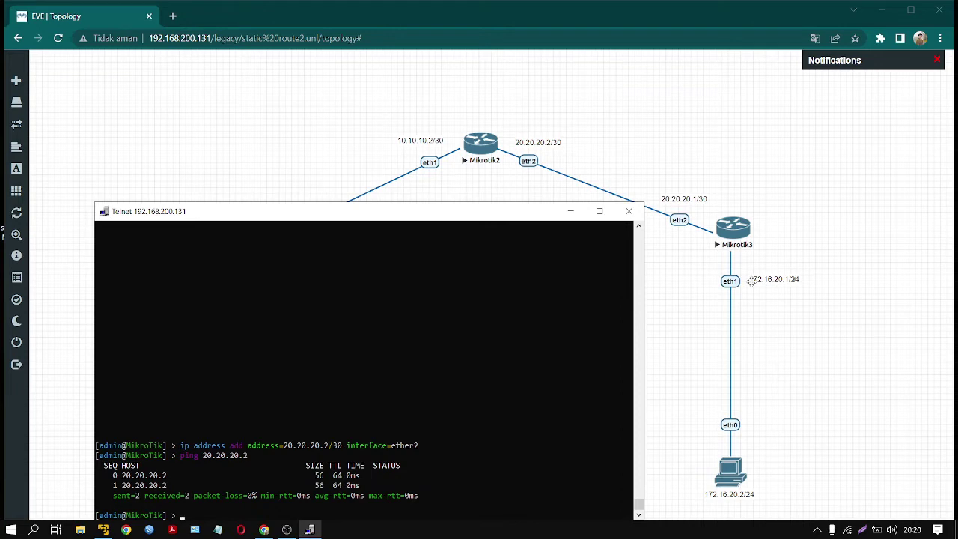
text(ip address add address=172.16)
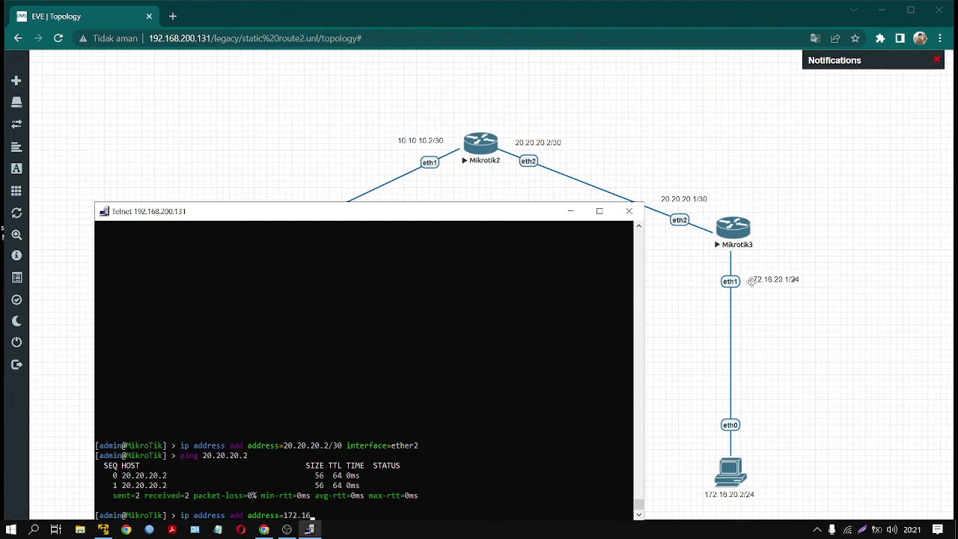
text(.20.1/24 inet)
- Correct the interface to ether1 to add 172.16.20.1/24, then ping 172.16.20.2
key(BackSpace)
key(BackSpace)
key(BackSpace)
key(BackSpace)
text(in)
key(Tab)
text(ether1)
key(Return)
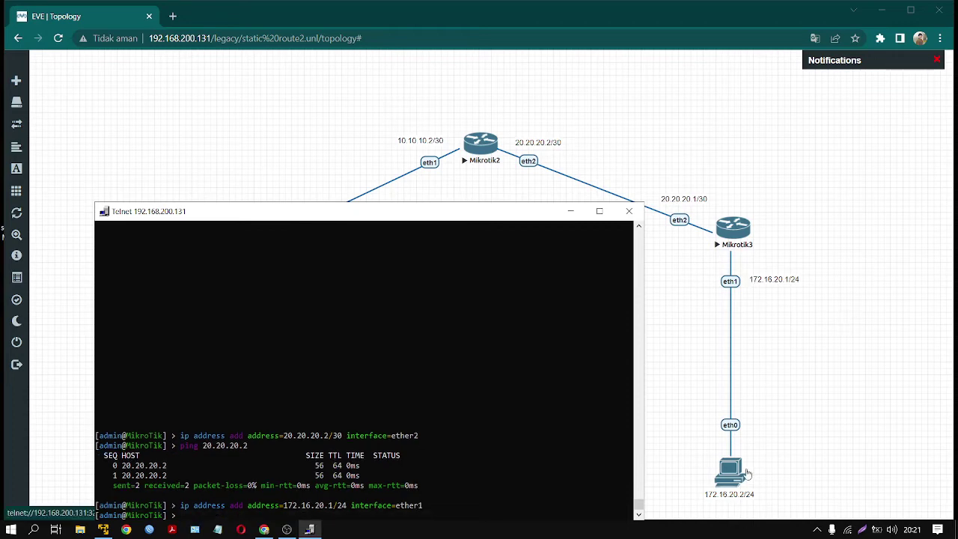
text(ping 172.16.20.2)
key(Return)
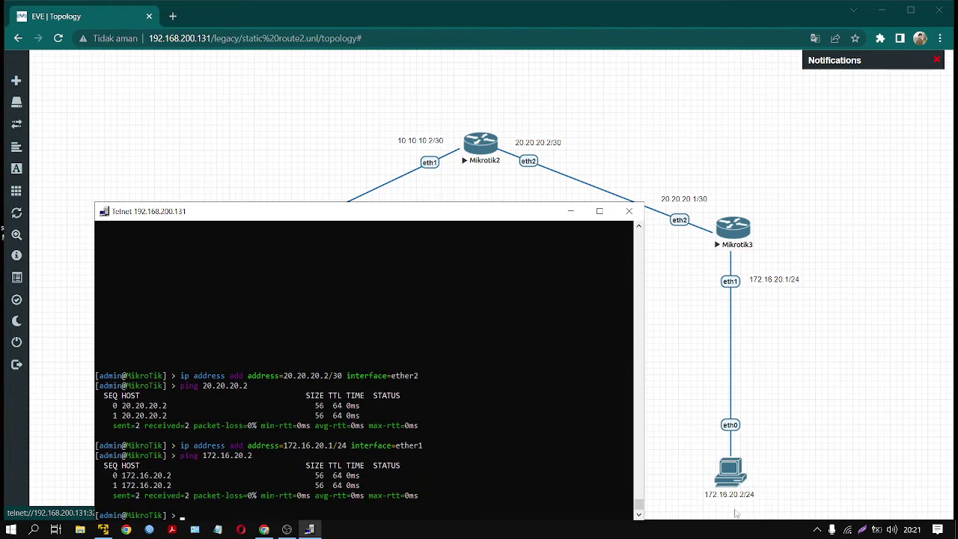
- Close Mikrotik3's console and highlight each router and both PCs on the canvas
click(629, 211)
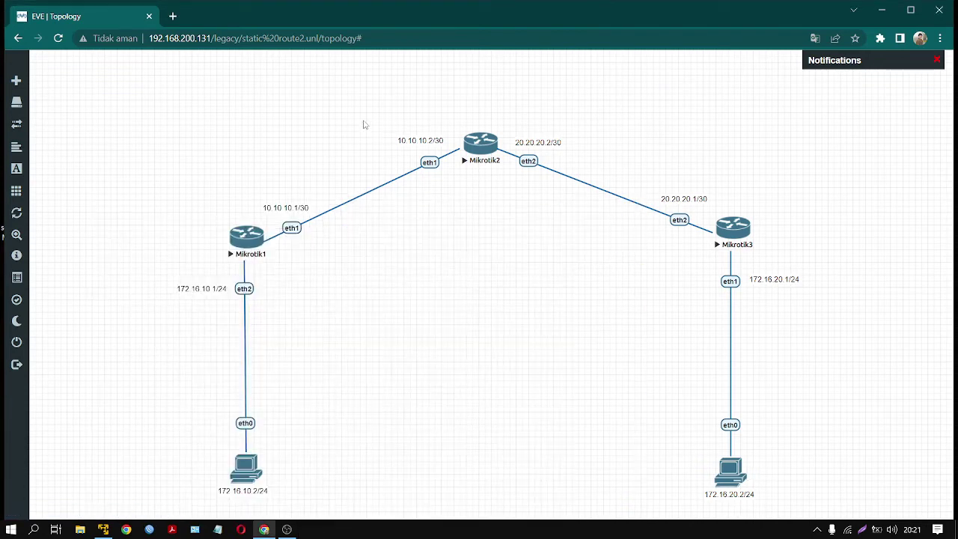
drag(156, 125, 782, 509)
click(767, 405)
drag(207, 152, 272, 307)
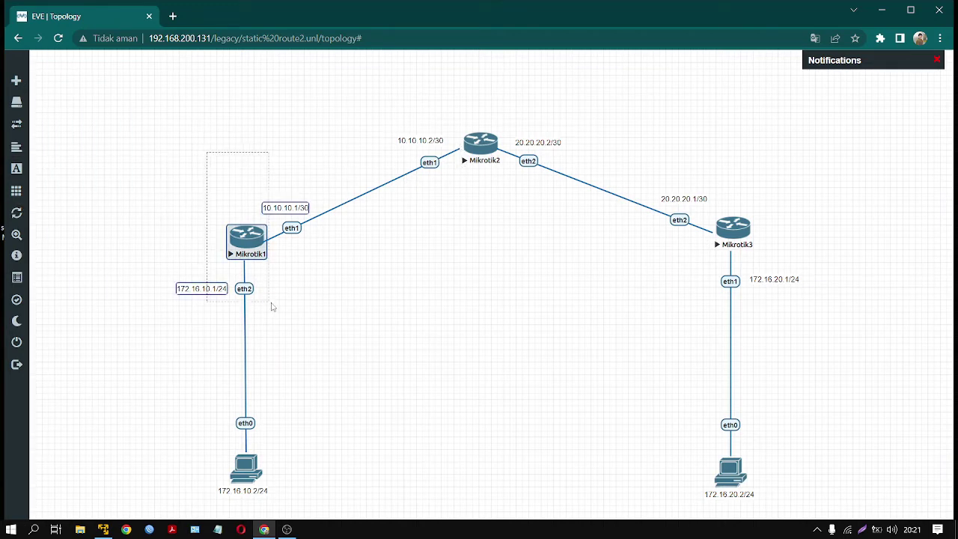
drag(692, 112, 794, 279)
click(815, 205)
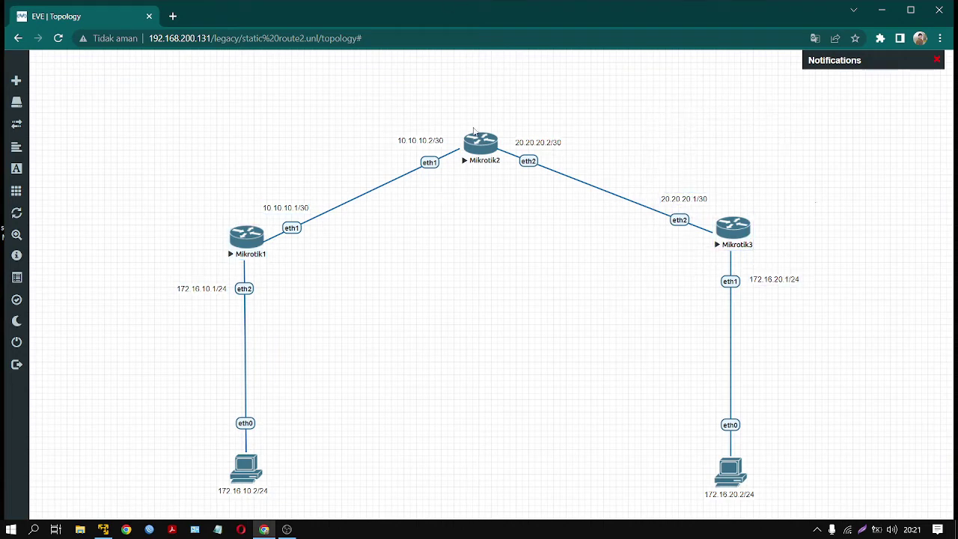
drag(773, 158, 160, 307)
click(180, 199)
drag(204, 436, 753, 516)
click(606, 376)
- Open a telnet console to Mikrotik1 and bring the topology back in front
click(253, 243)
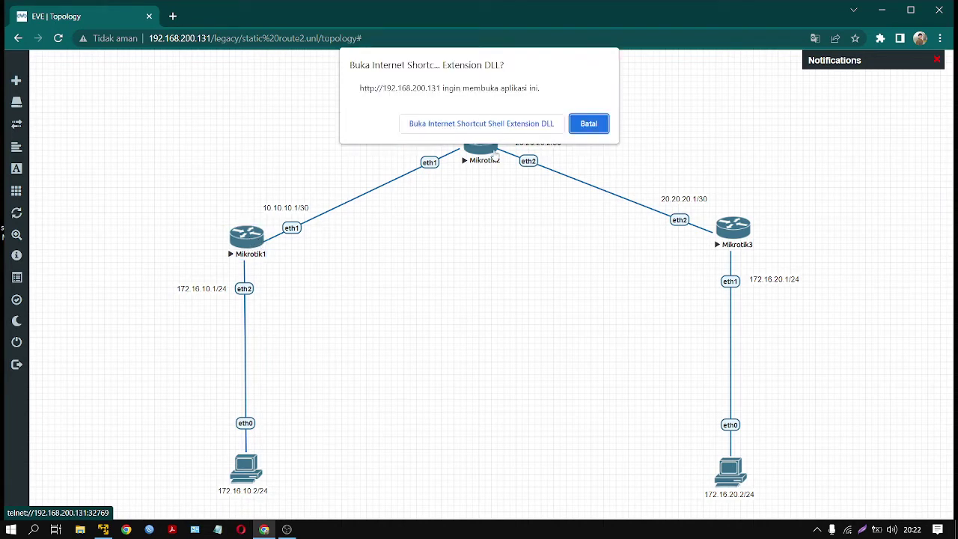
click(439, 122)
drag(438, 116, 696, 207)
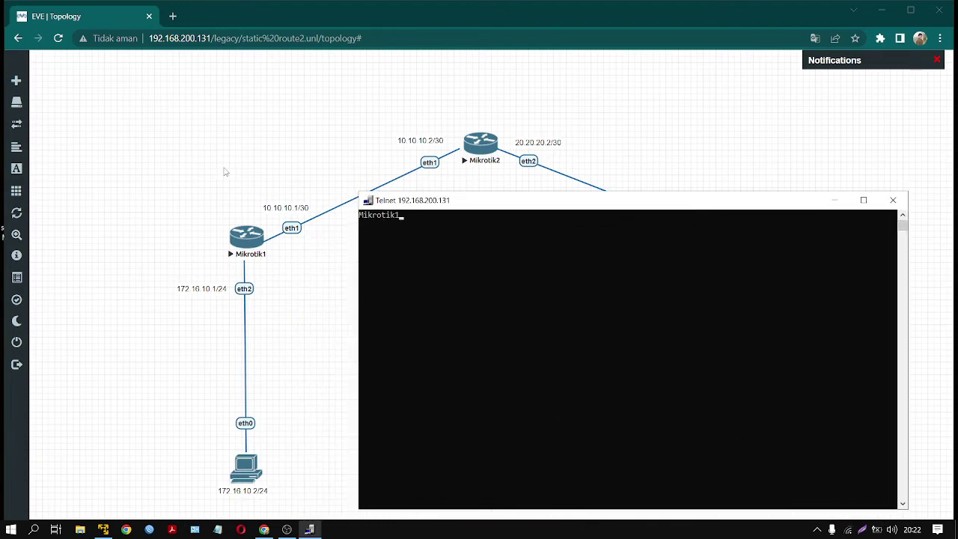
click(250, 168)
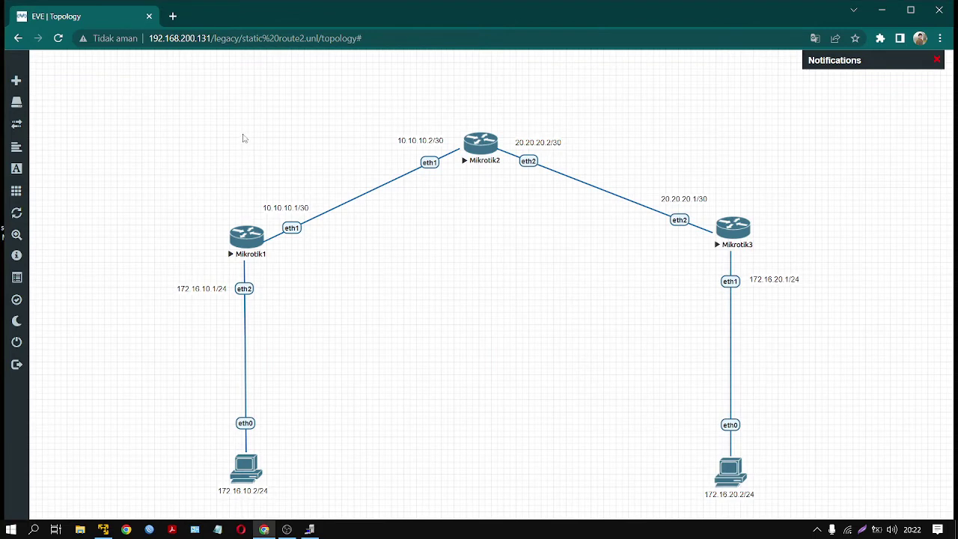
- Highlight the 10.10.10.x, 20.20.20.x and 172.16.20.1/24 labels and nodes across the topology
drag(241, 131, 452, 252)
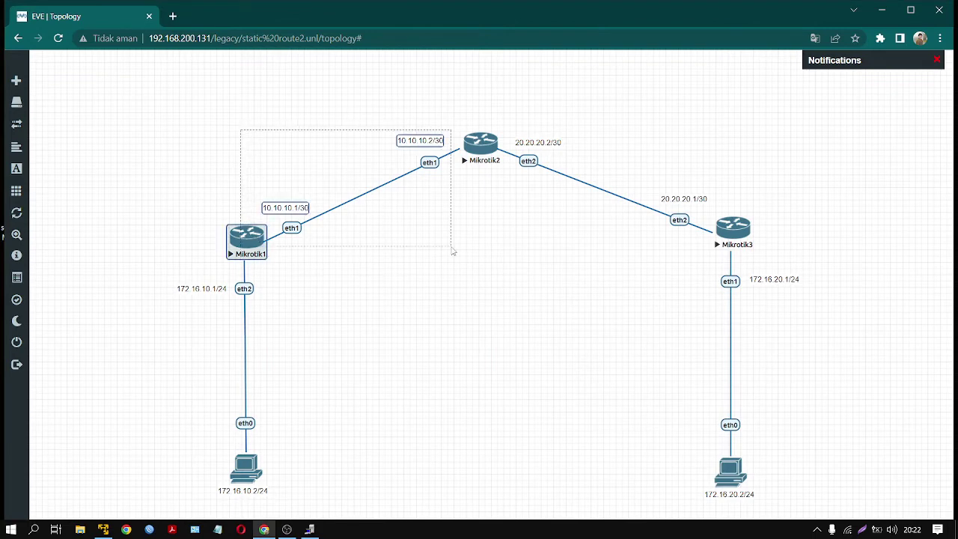
click(138, 153)
drag(153, 240, 310, 516)
click(375, 192)
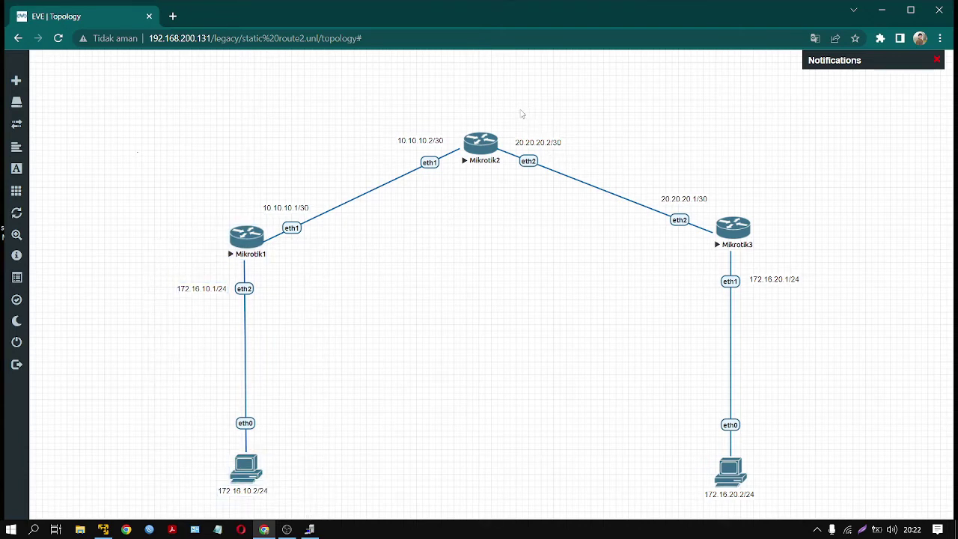
drag(515, 113, 688, 257)
drag(785, 109, 758, 303)
drag(707, 262, 815, 494)
click(612, 381)
drag(512, 106, 798, 487)
click(495, 307)
- On Mikrotik1's console, start an 'ip route add' with destination 20.20.20.0/30
click(310, 529)
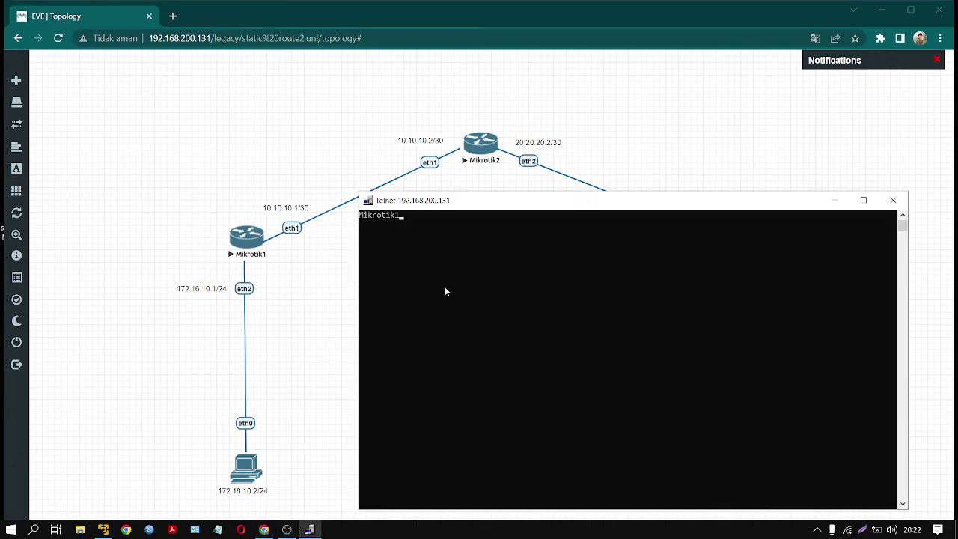
key(Return)
key(Return)
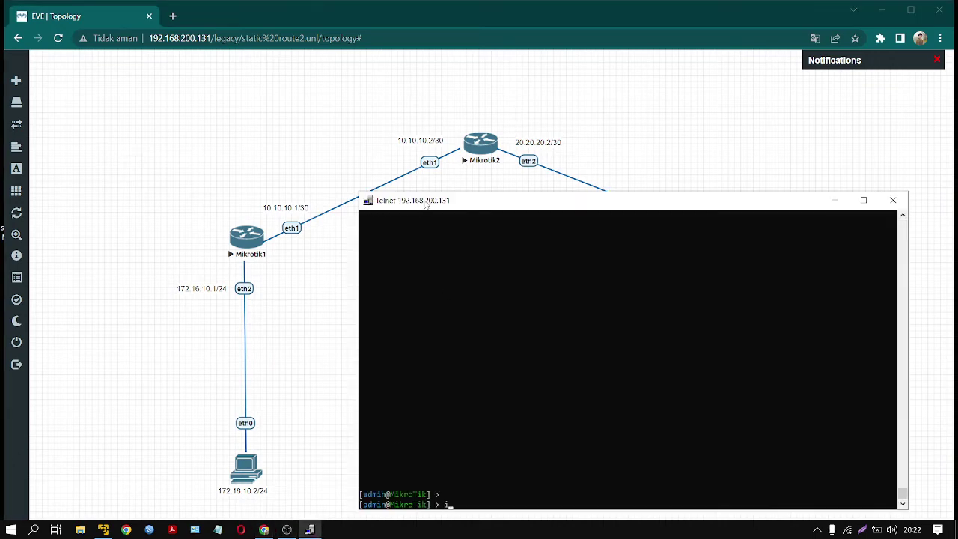
text(ip route add dst-address=)
drag(536, 208, 500, 286)
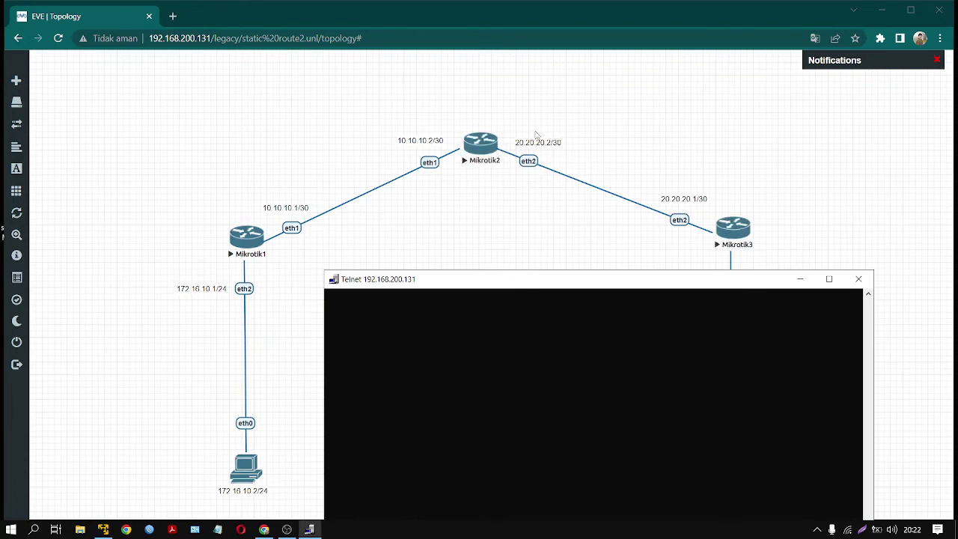
drag(577, 279, 571, 223)
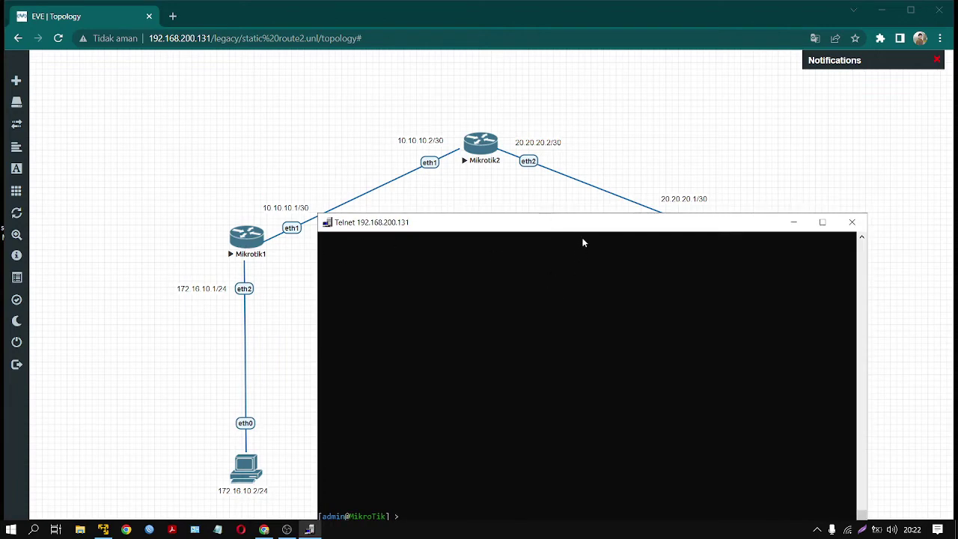
click(598, 265)
drag(606, 232, 640, 200)
key(Down)
key(Down)
key(Down)
key(Down)
key(Down)
key(Down)
key(Down)
key(Down)
key(Down)
key(Down)
key(Down)
key(Down)
key(Down)
key(Down)
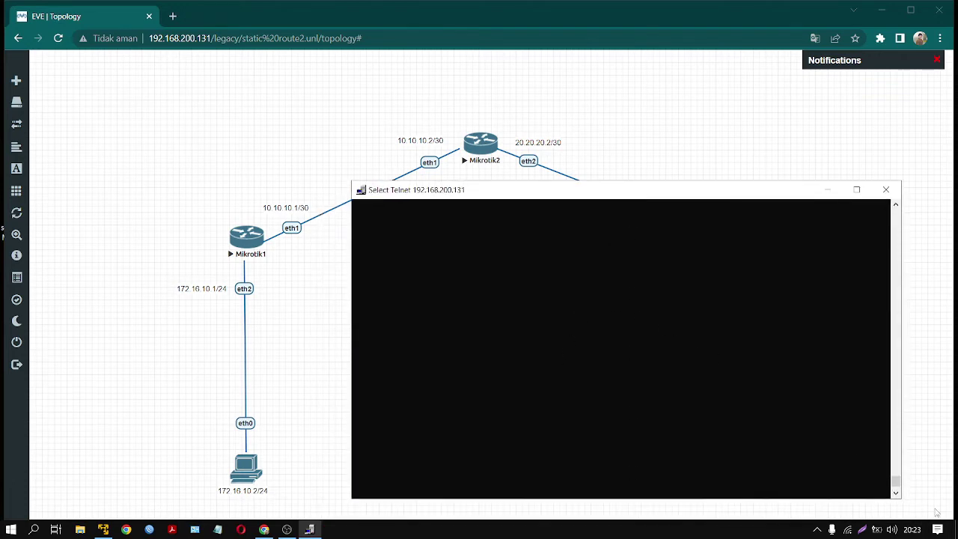
drag(895, 483, 823, 359)
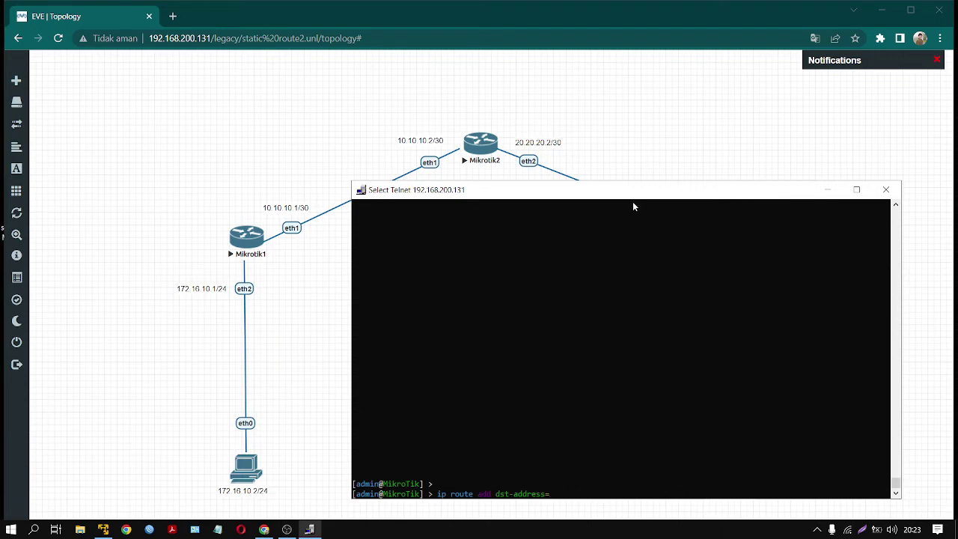
text(20.20.20.0/30)
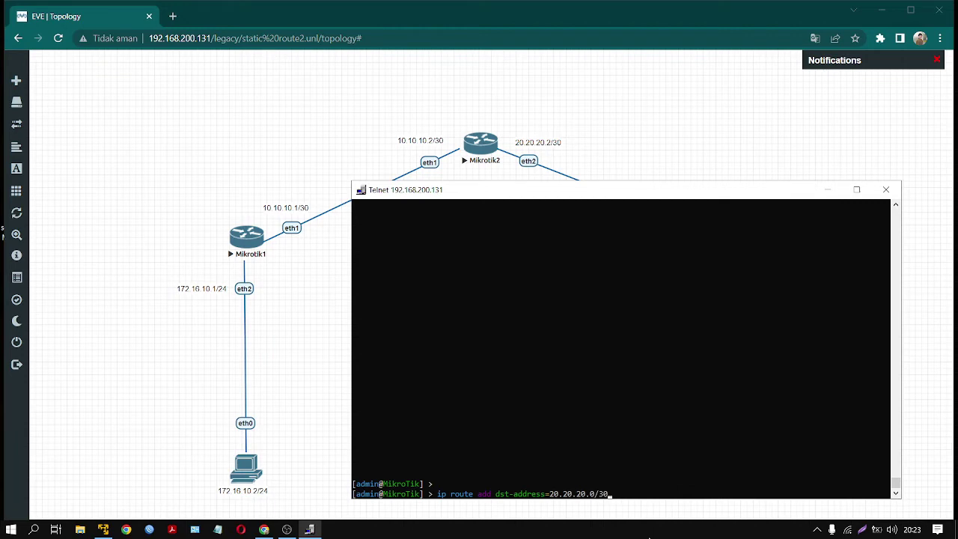
text(ateway=)
- Complete the route with gateway 10.10.10.2 and submit it
drag(511, 201, 457, 293)
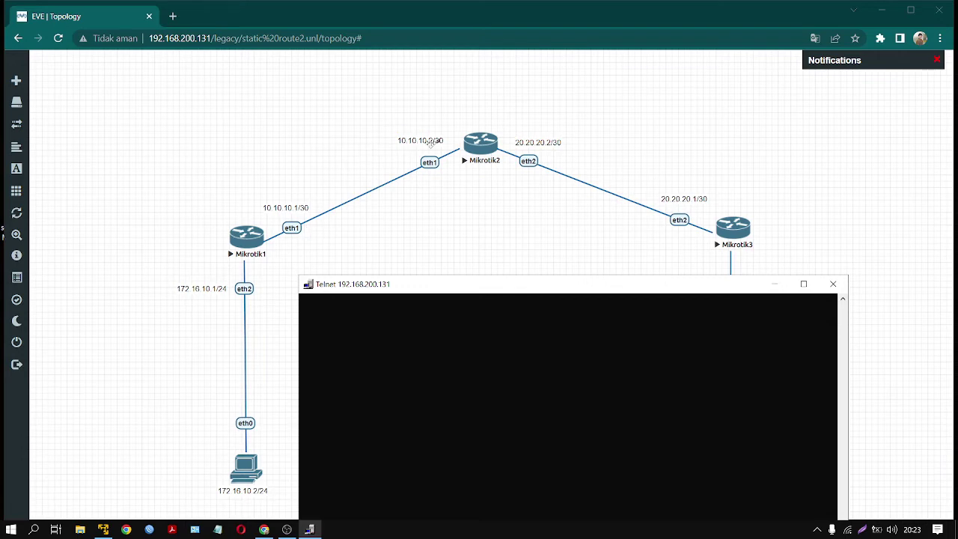
click(393, 125)
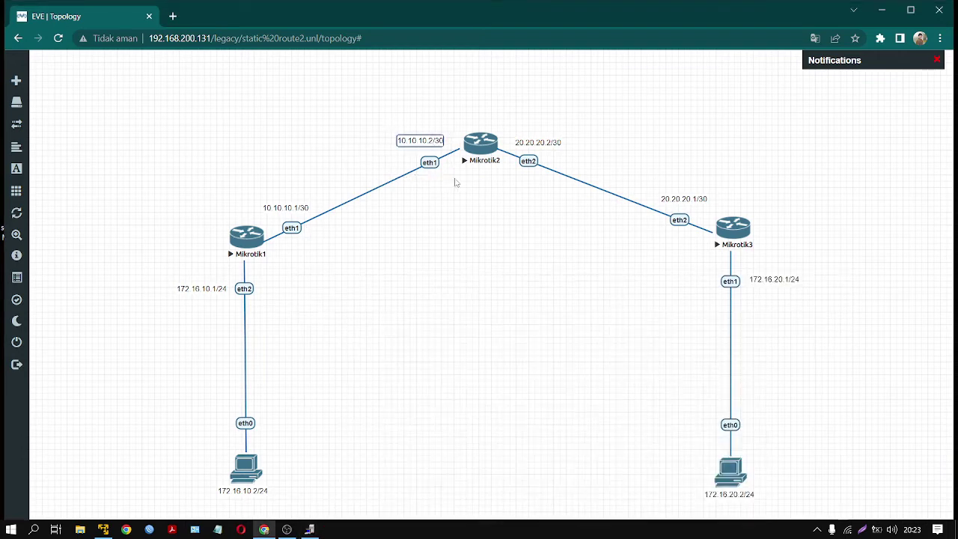
click(309, 529)
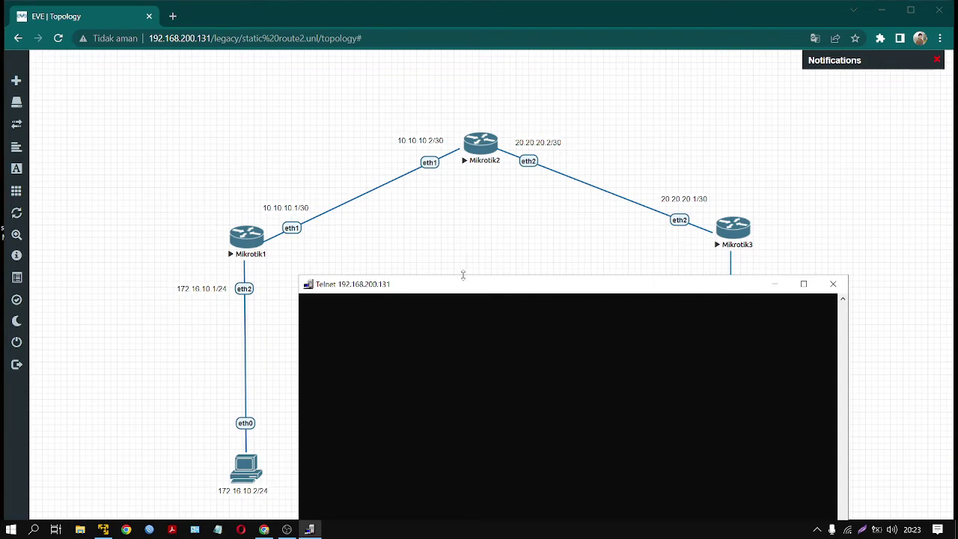
drag(469, 288, 548, 218)
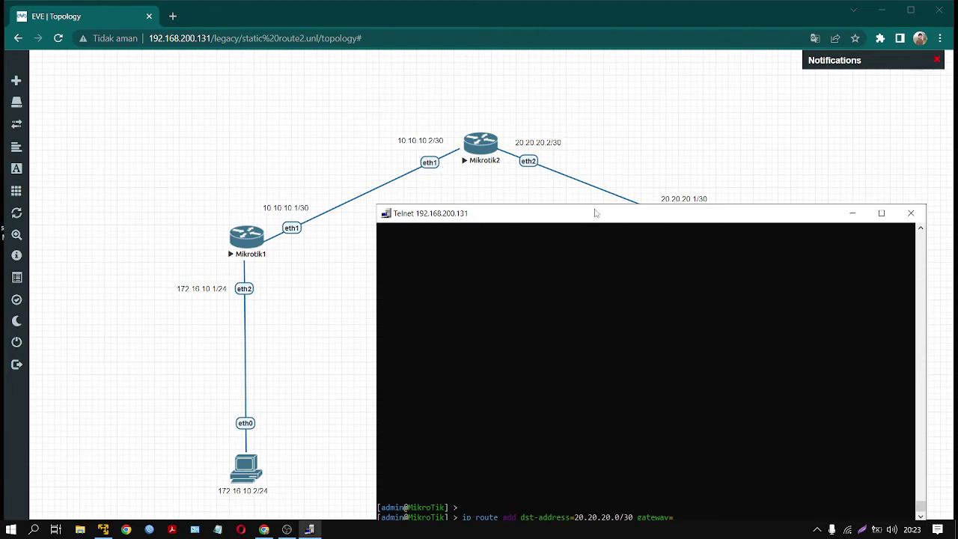
drag(595, 213, 611, 206)
text(10.10.10.2)
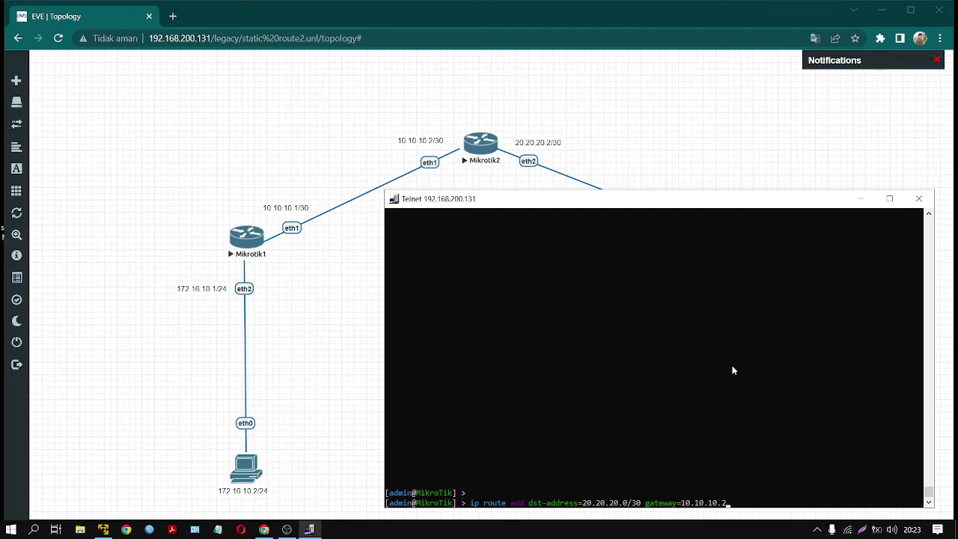
key(Return)
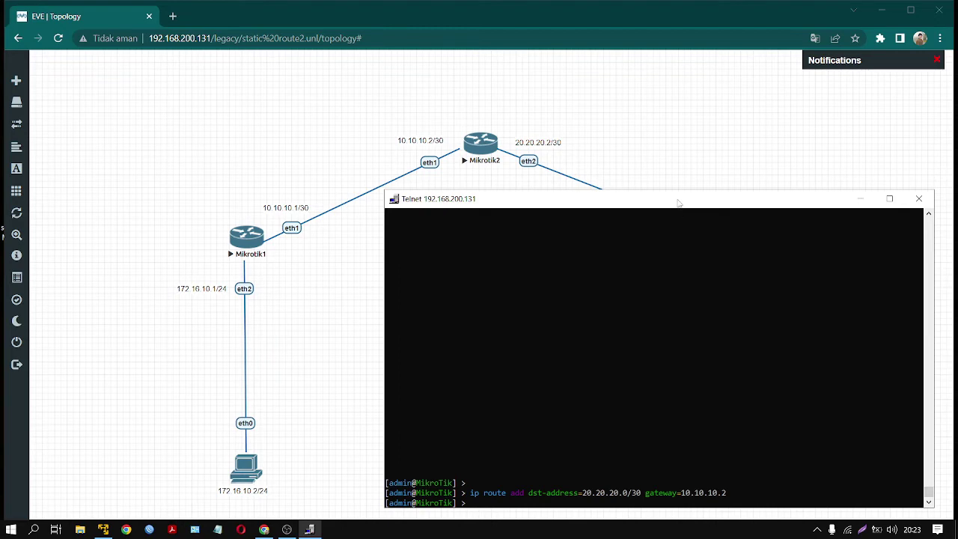
drag(678, 204, 349, 298)
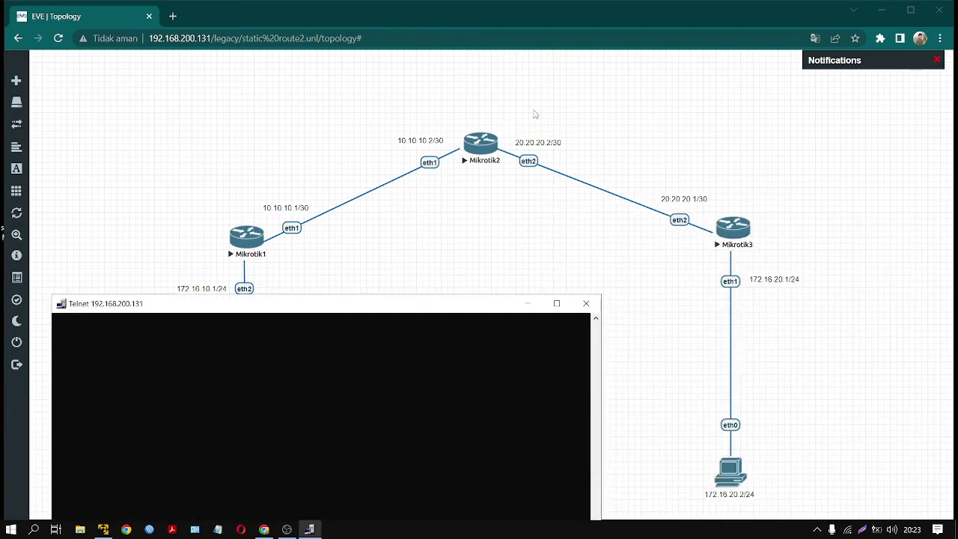
- Check Mikrotik3's labels, then type a Mikrotik1 route with destination 172.16.20.0/24
click(536, 114)
drag(512, 105, 716, 268)
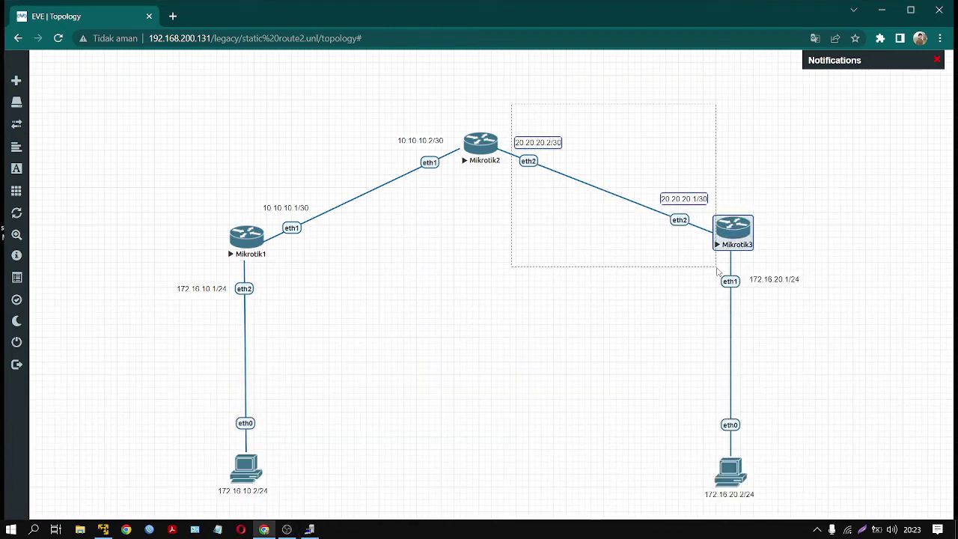
click(786, 169)
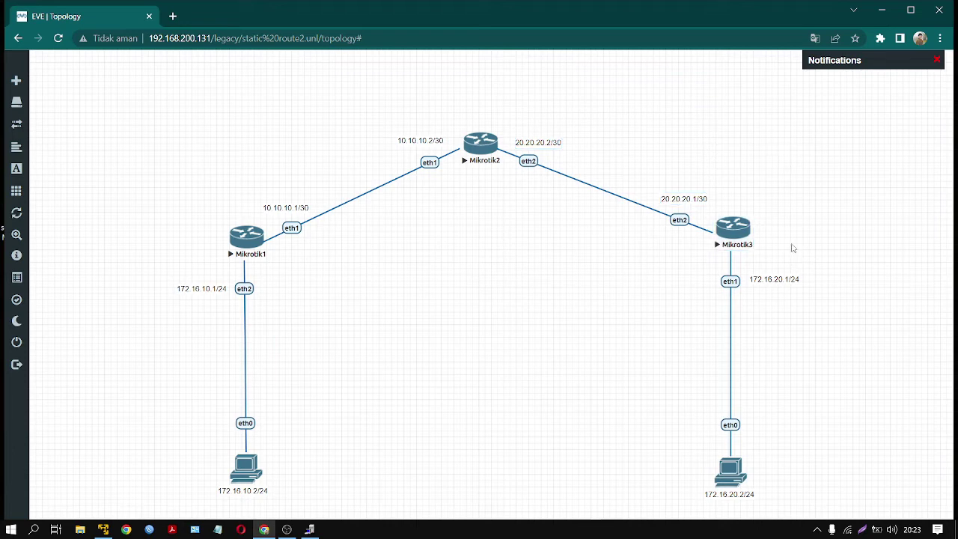
drag(787, 244, 708, 511)
click(569, 419)
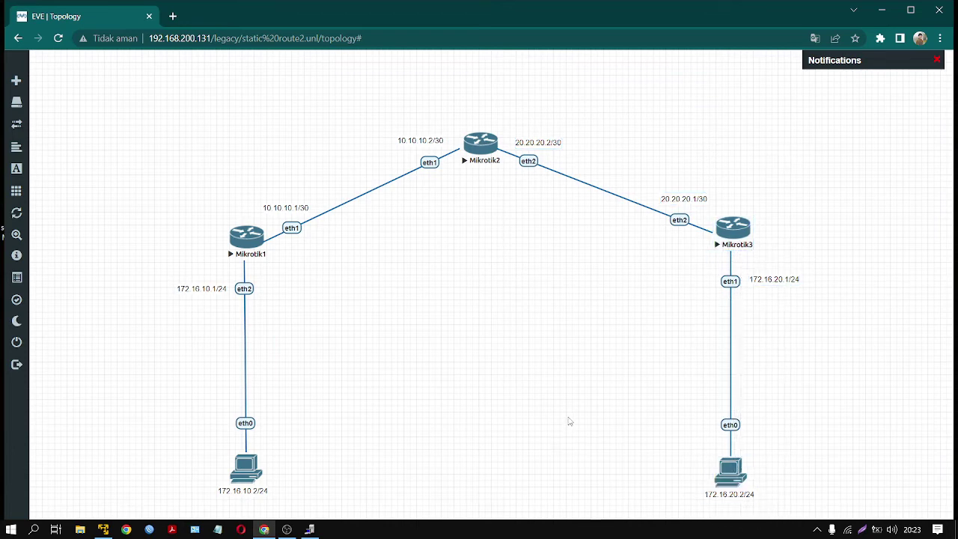
click(308, 533)
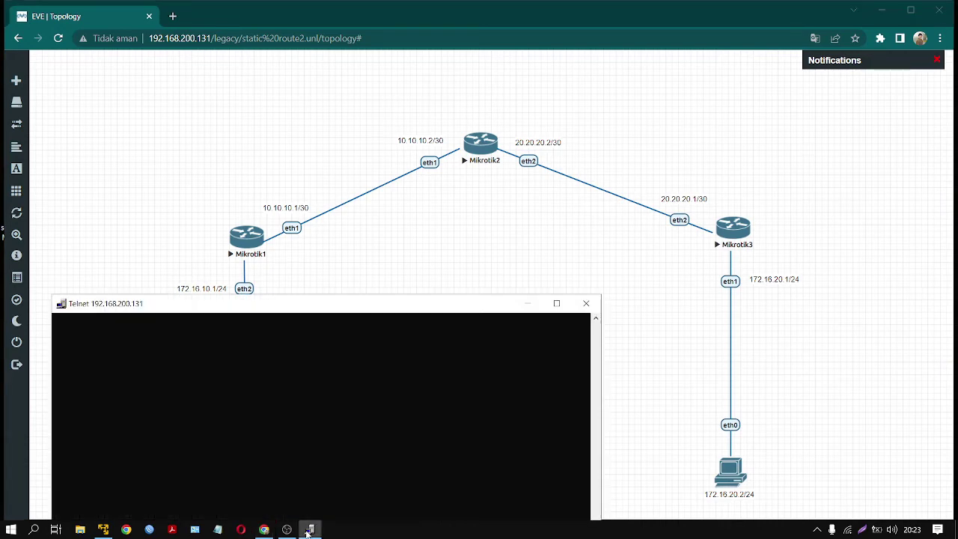
click(397, 325)
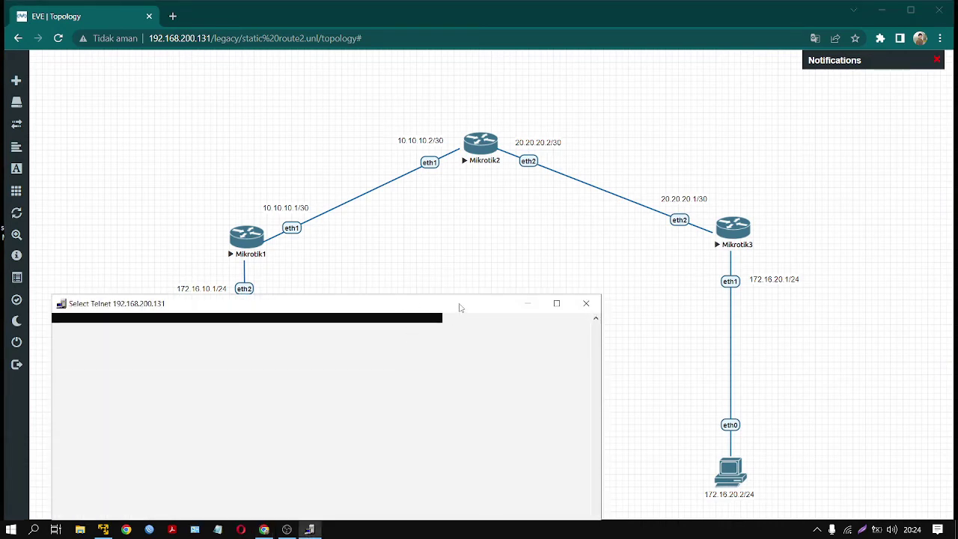
drag(461, 308, 522, 165)
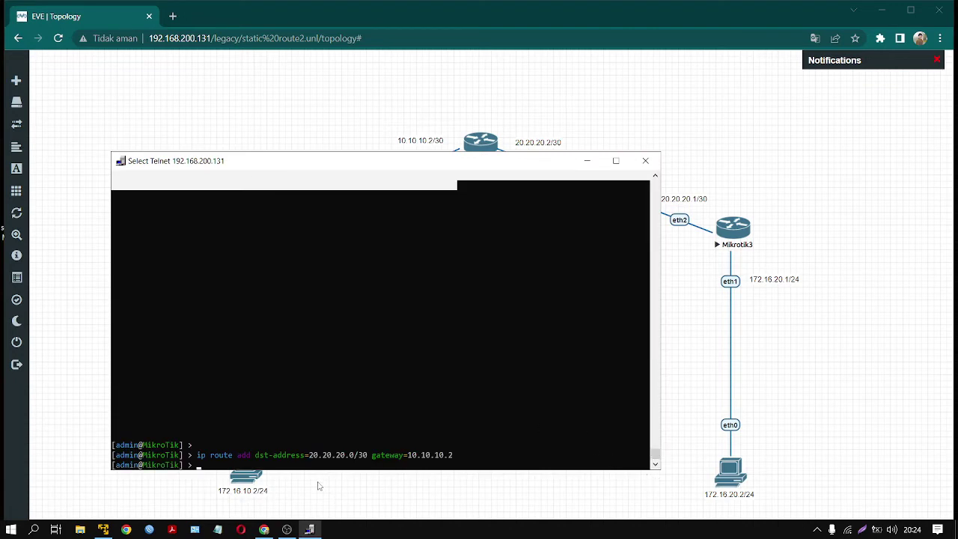
key(Escape)
text(ip rou)
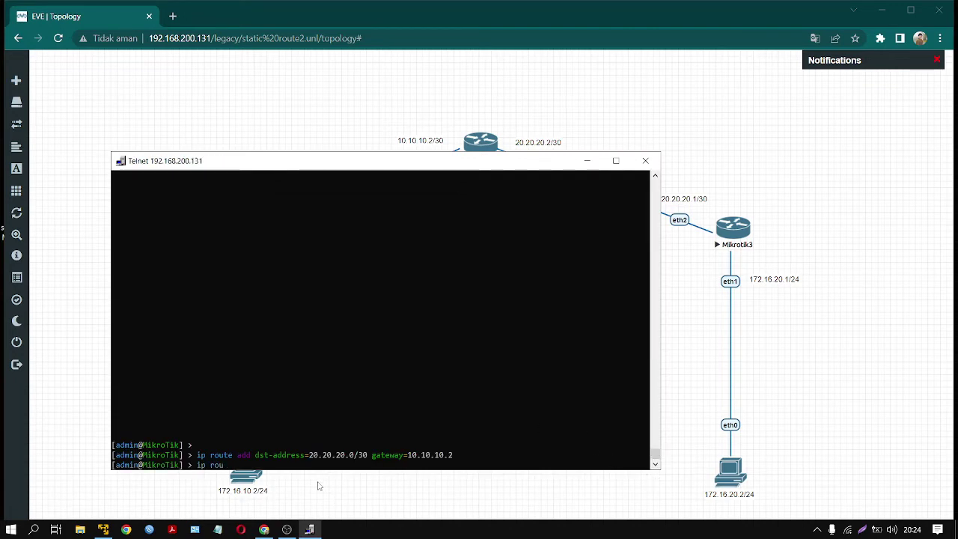
text(te add )
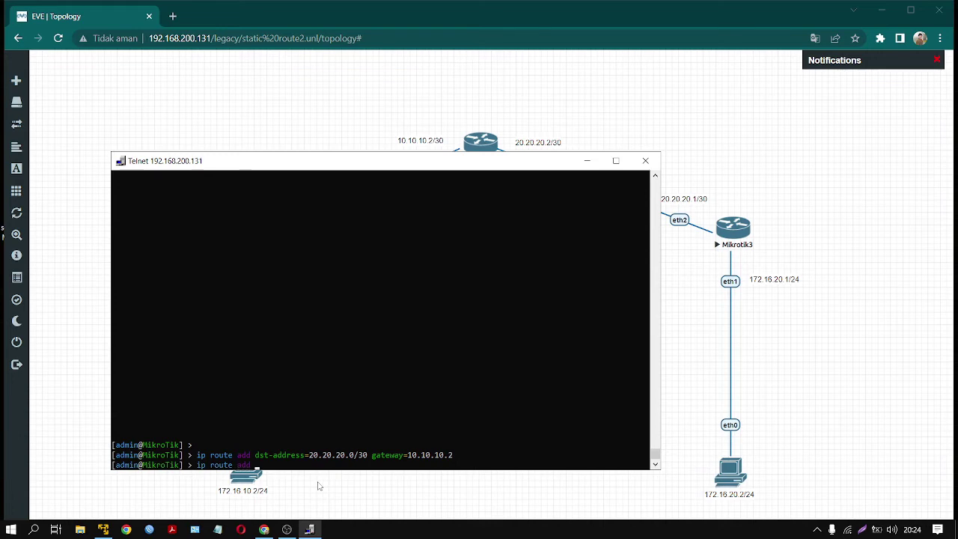
text(dst-address=172.)
text(16.20.0/24)
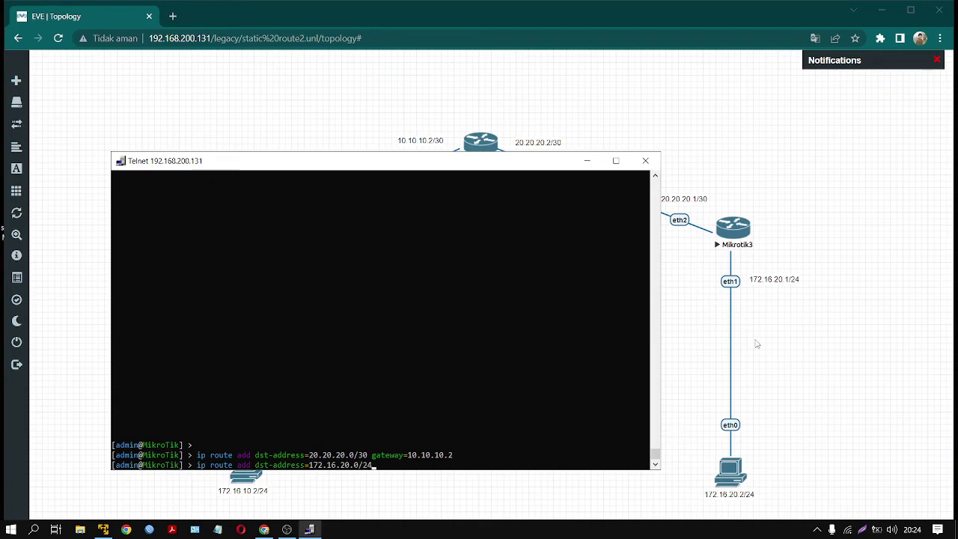
text(gateway=)
- Check Mikrotik2's address, then enter gateway 10.10.10.2 and submit the route
drag(527, 163, 479, 378)
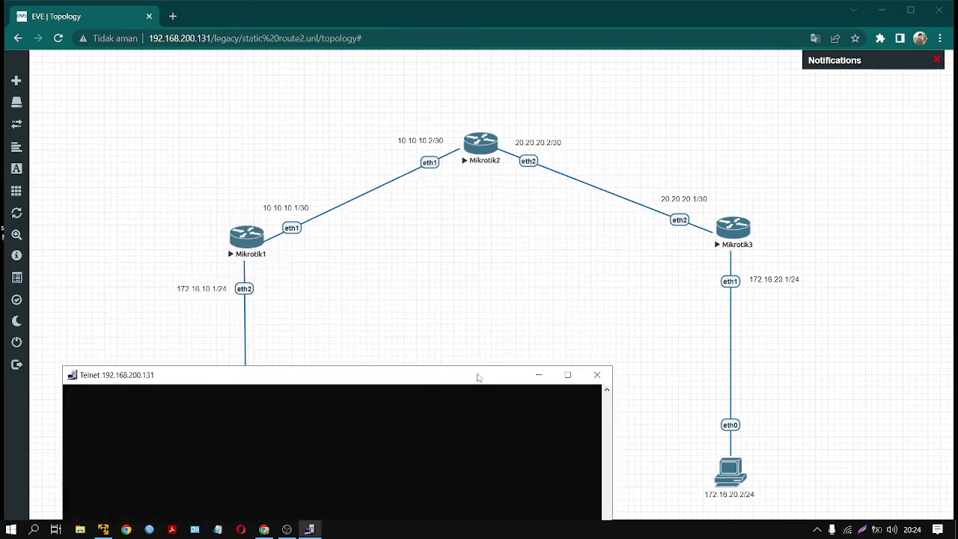
click(430, 252)
drag(381, 129, 809, 372)
drag(817, 499, 816, 497)
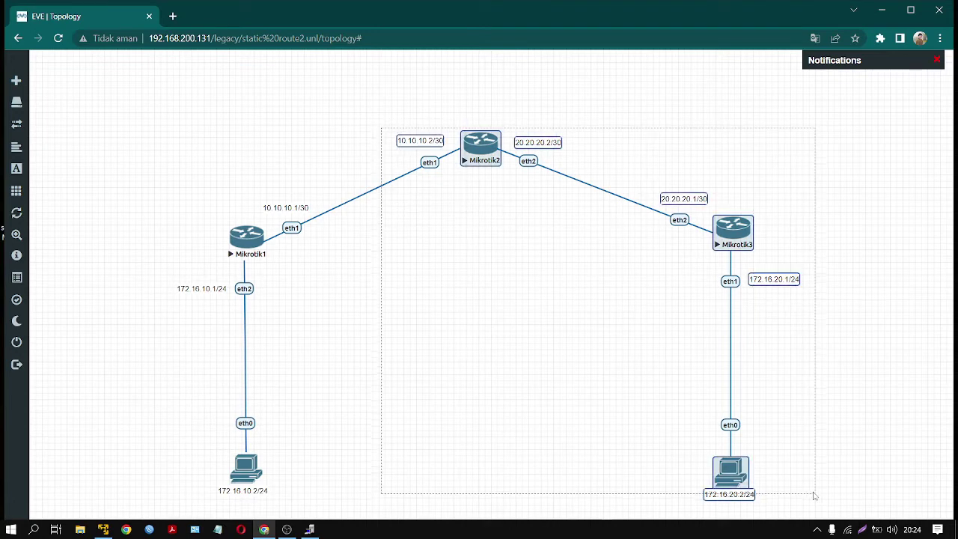
click(416, 251)
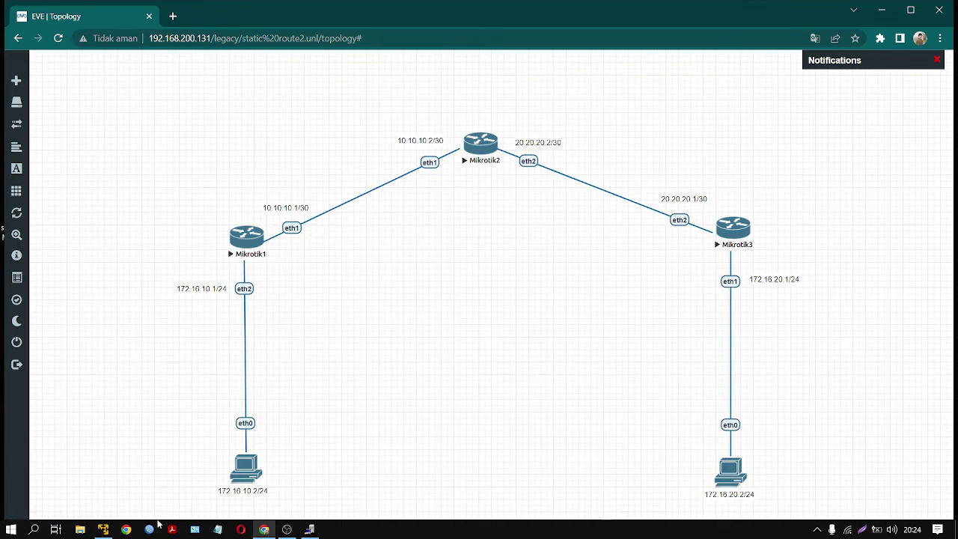
click(309, 529)
drag(402, 376, 662, 173)
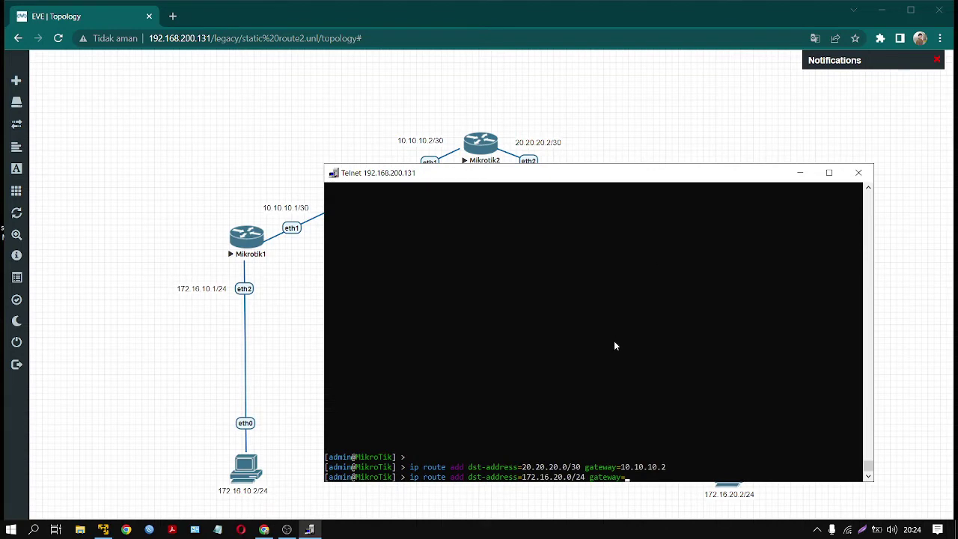
text(10.10.10.2)
key(Return)
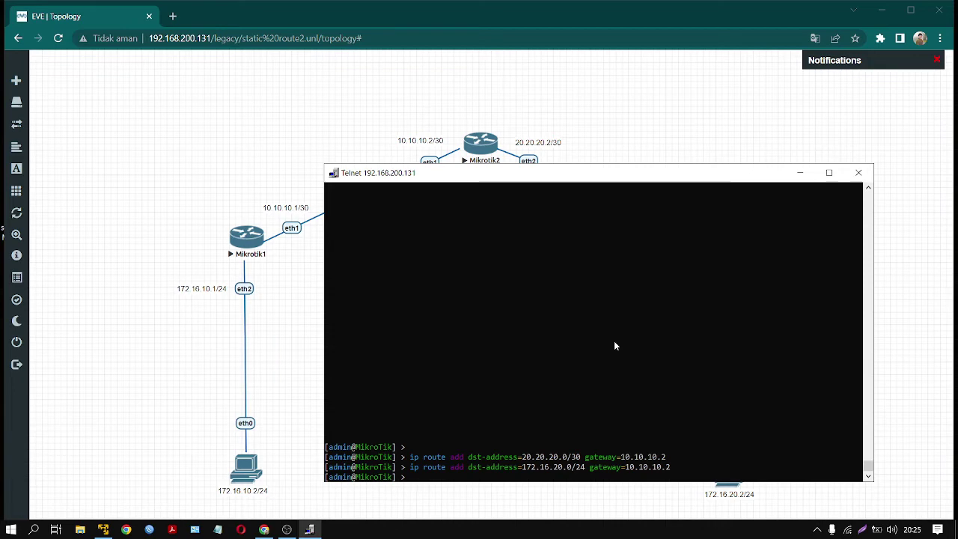
- Run 'ip route print' on Mikrotik1 to confirm both routes, then close its console
text(ip route )
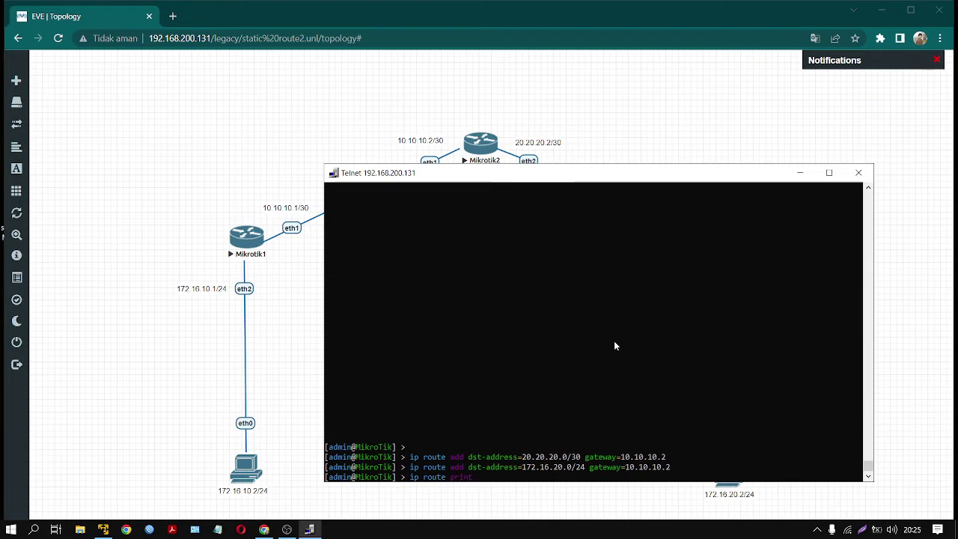
text(print)
key(Return)
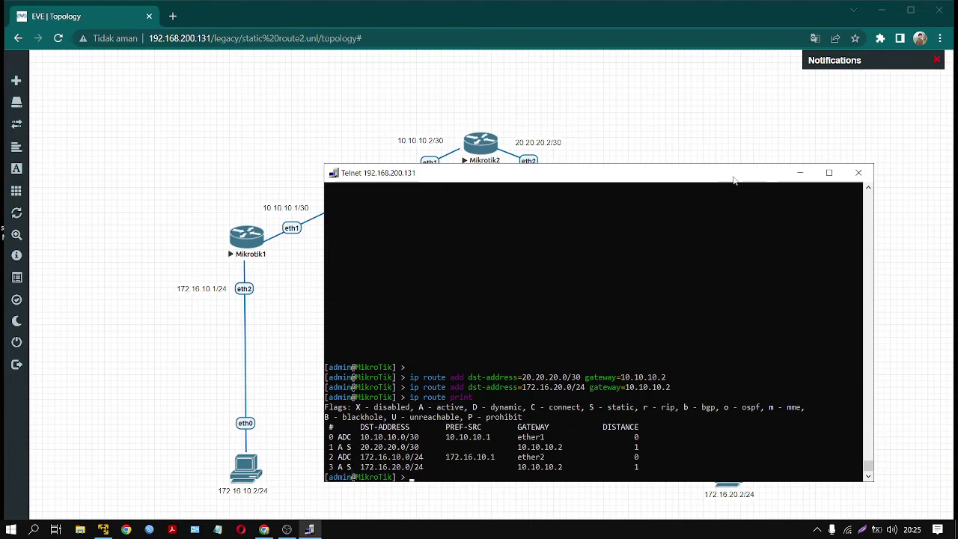
drag(734, 179, 448, 285)
click(573, 279)
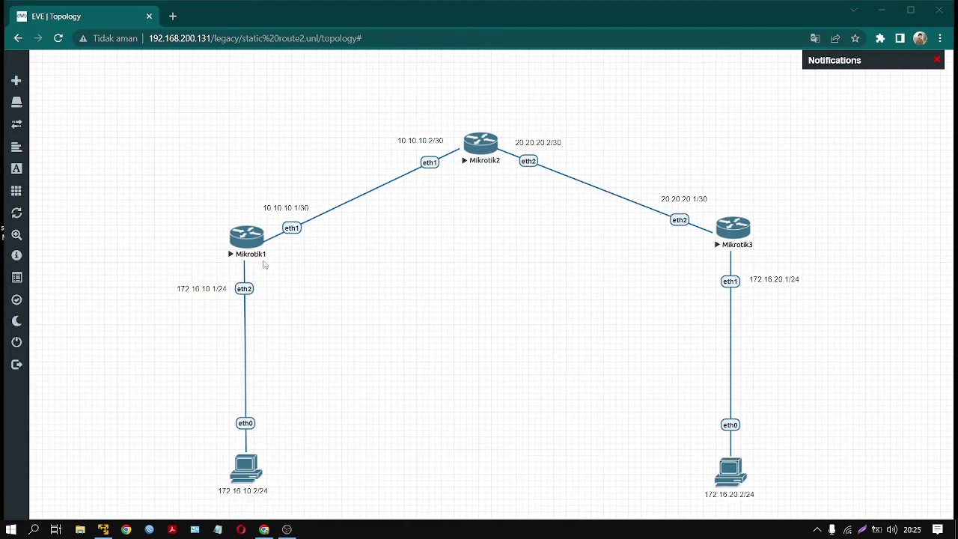
- Launch the Mikrotik2 Telnet console from its node on the topology
drag(380, 87, 821, 514)
click(552, 316)
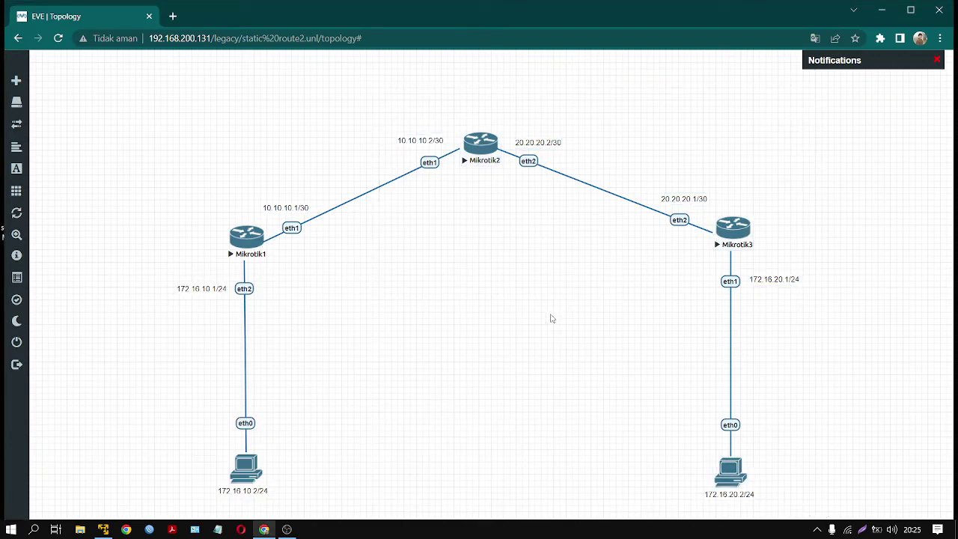
click(485, 152)
click(483, 122)
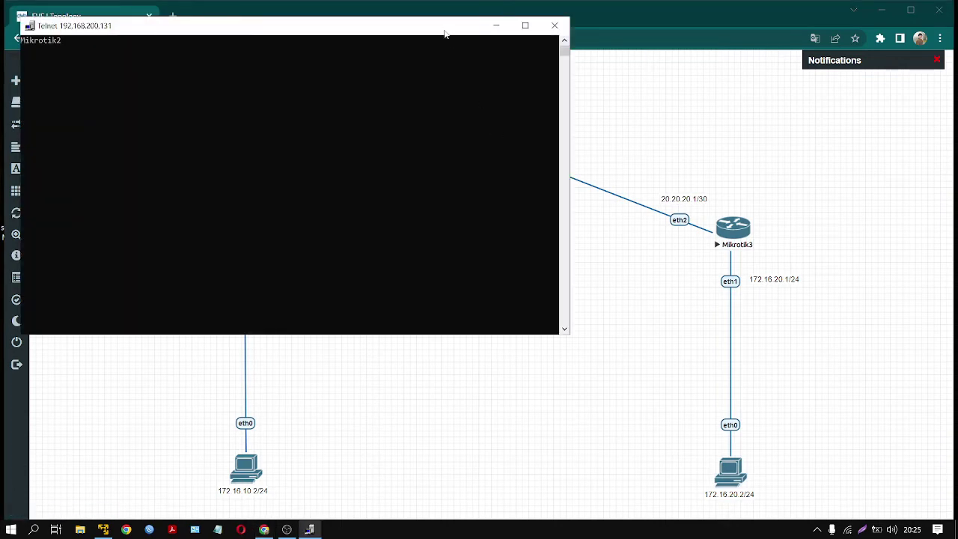
drag(445, 34, 687, 224)
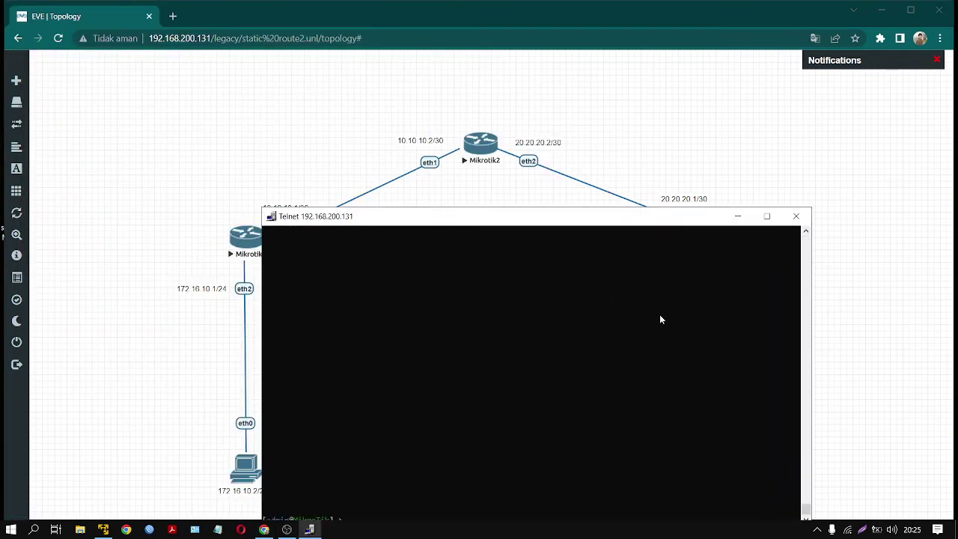
drag(612, 217, 574, 273)
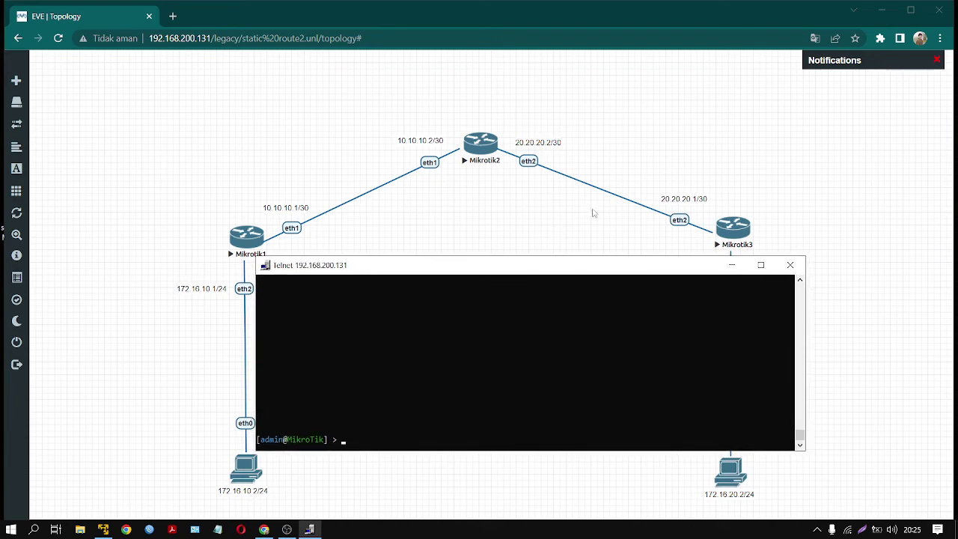
- Review the topology's router branches, then bring Mikrotik2's console back showing the prompt
click(384, 109)
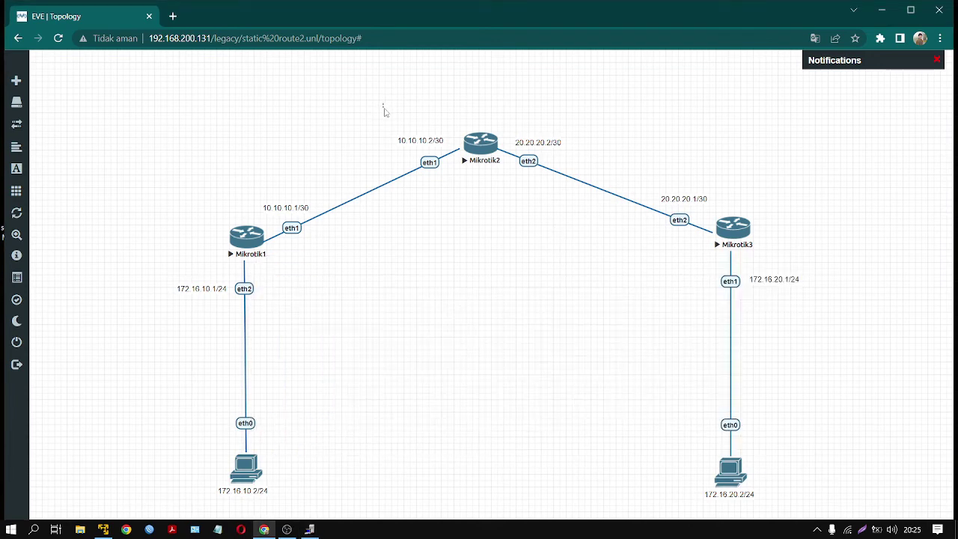
drag(262, 92, 712, 279)
click(304, 312)
drag(154, 254, 293, 491)
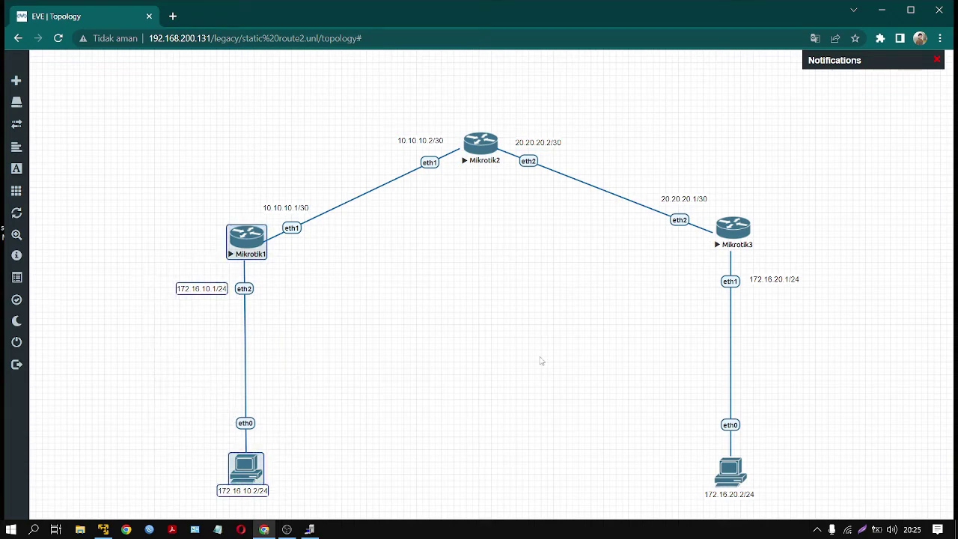
click(629, 304)
drag(672, 264, 835, 505)
click(625, 351)
click(481, 169)
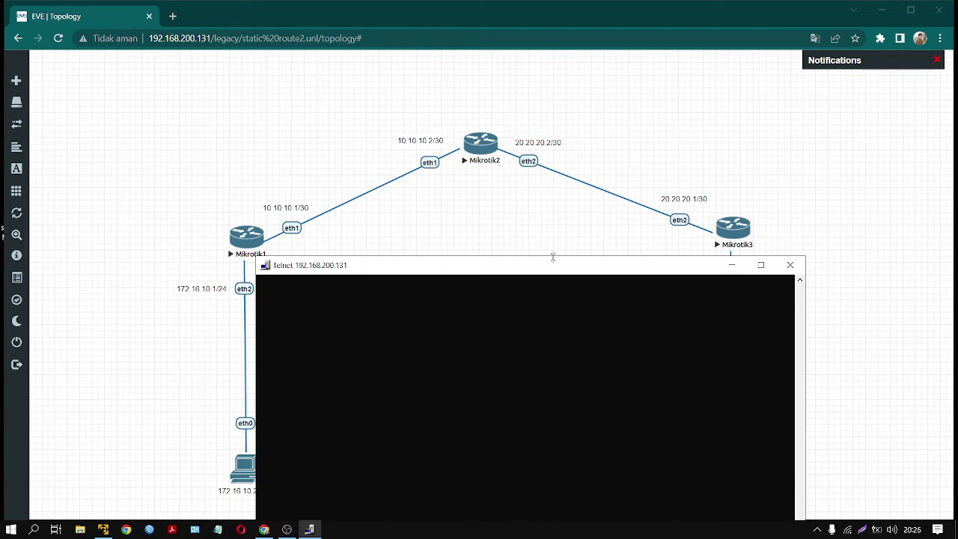
drag(551, 266, 570, 193)
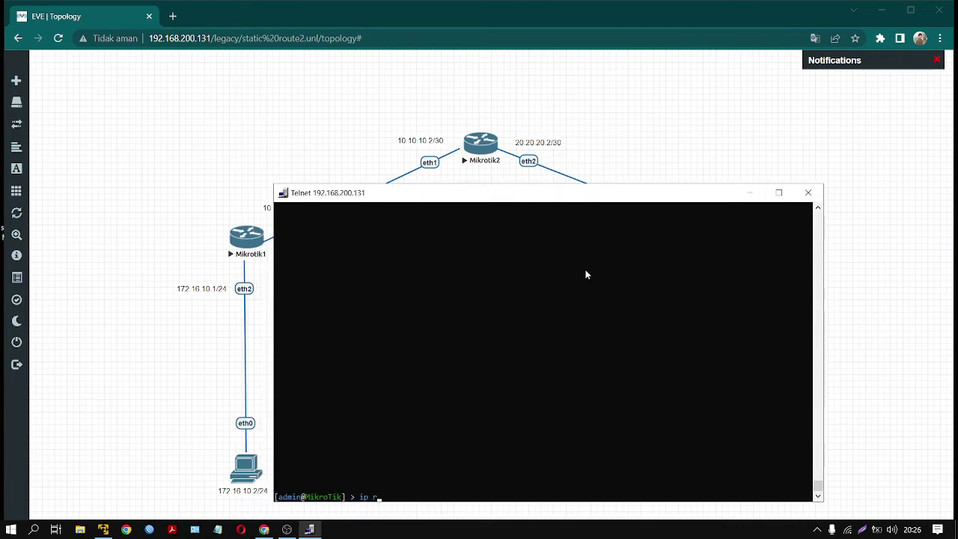
- Begin a Mikrotik2 route to 172.16.10.0/24, checking Mikrotik1's 10.10.10.1 address
text(ip route add dst-address=172.16.10.0)
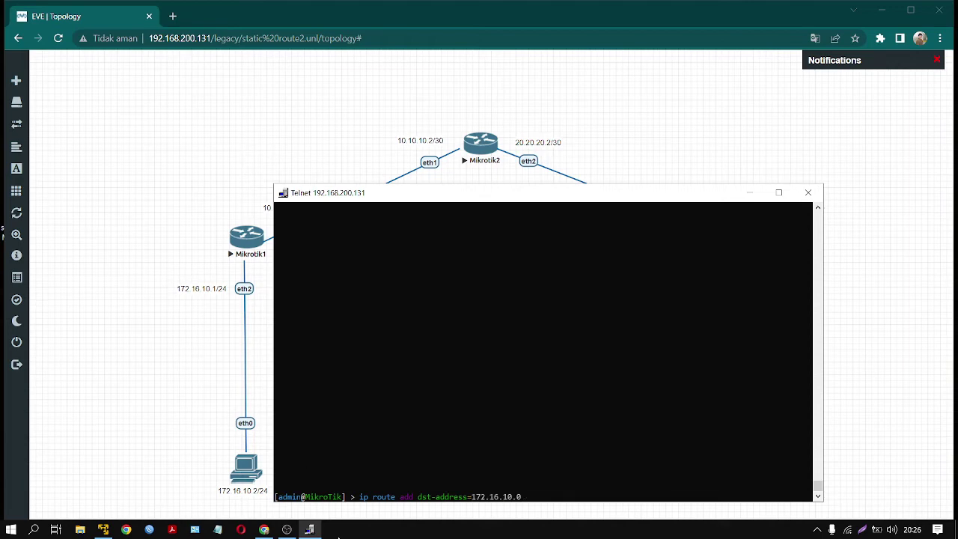
text(/24 gate)
key(Tab)
drag(482, 202, 661, 302)
drag(178, 218, 301, 512)
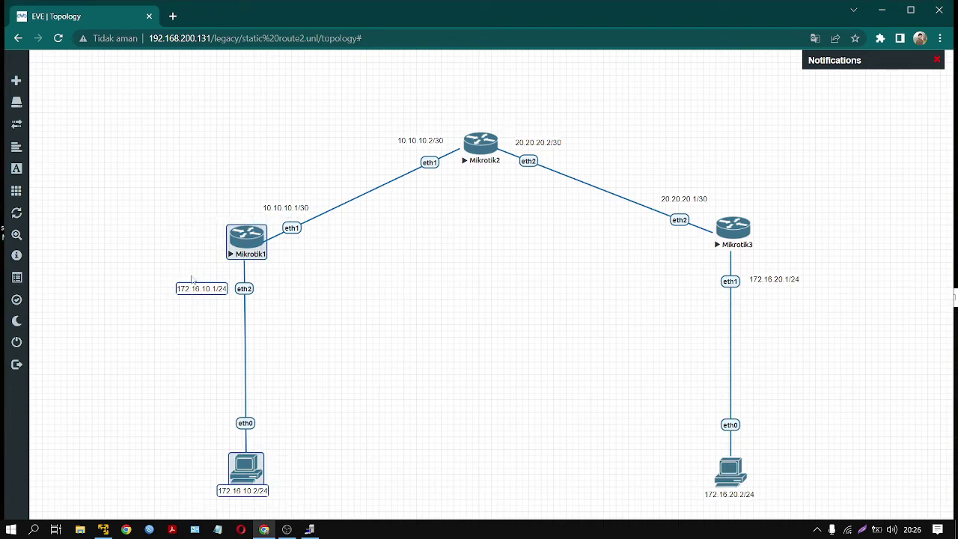
click(350, 147)
drag(249, 185, 322, 251)
click(282, 158)
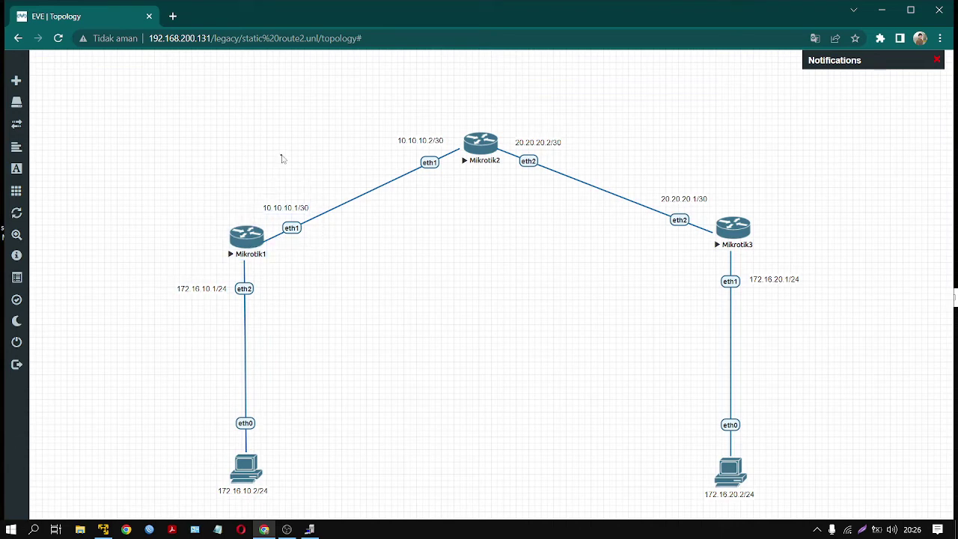
drag(304, 165, 194, 500)
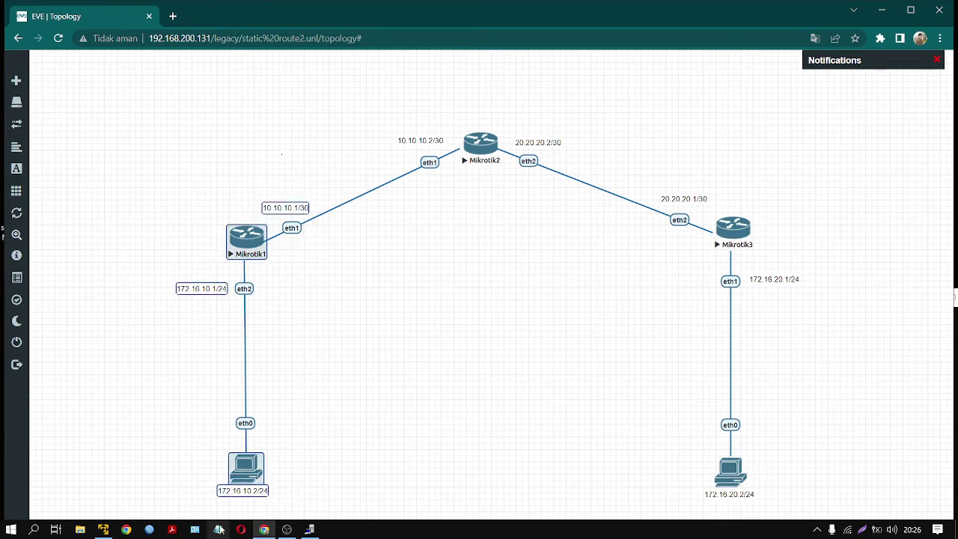
- Finish the 172.16.10.0/24 route with gateway 10.10.10.1 and submit it
click(310, 529)
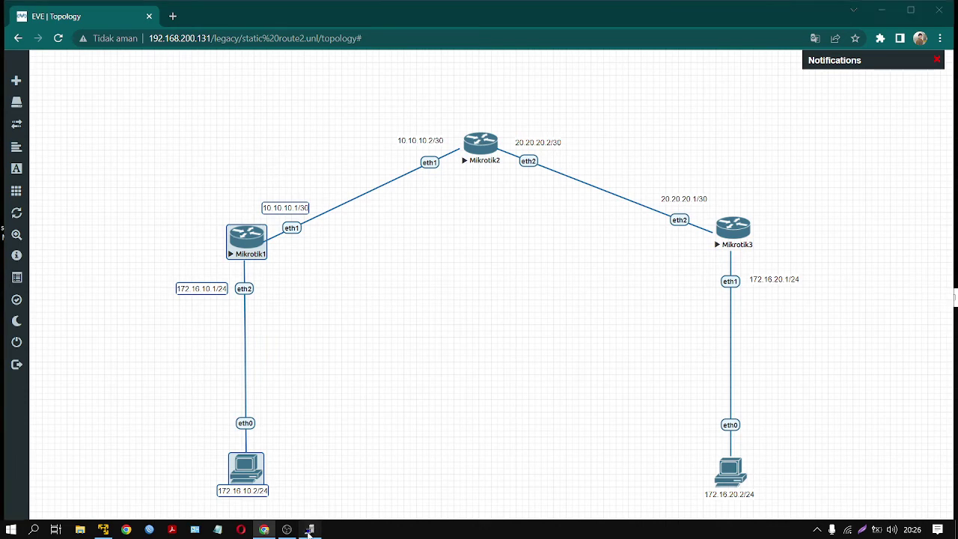
drag(551, 303, 441, 187)
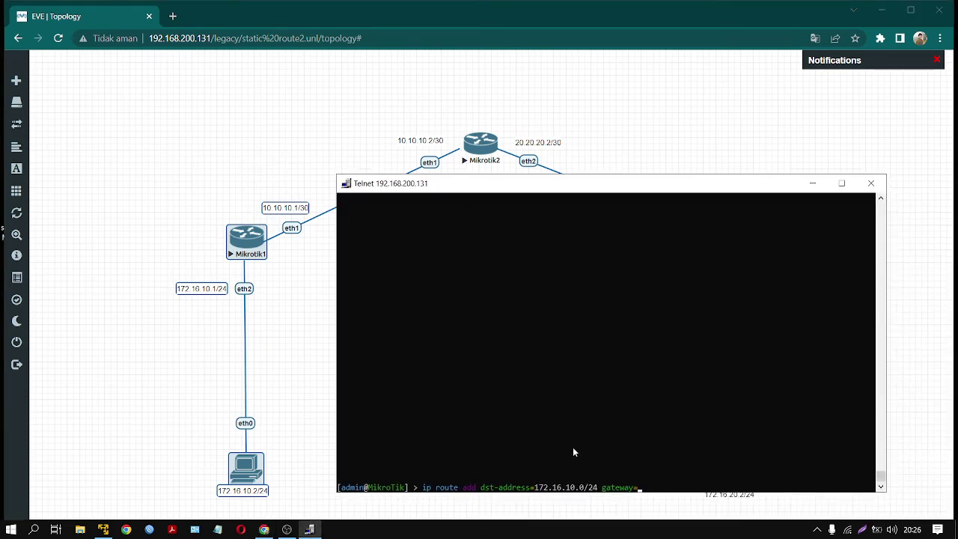
text(10.10.10.1)
key(Return)
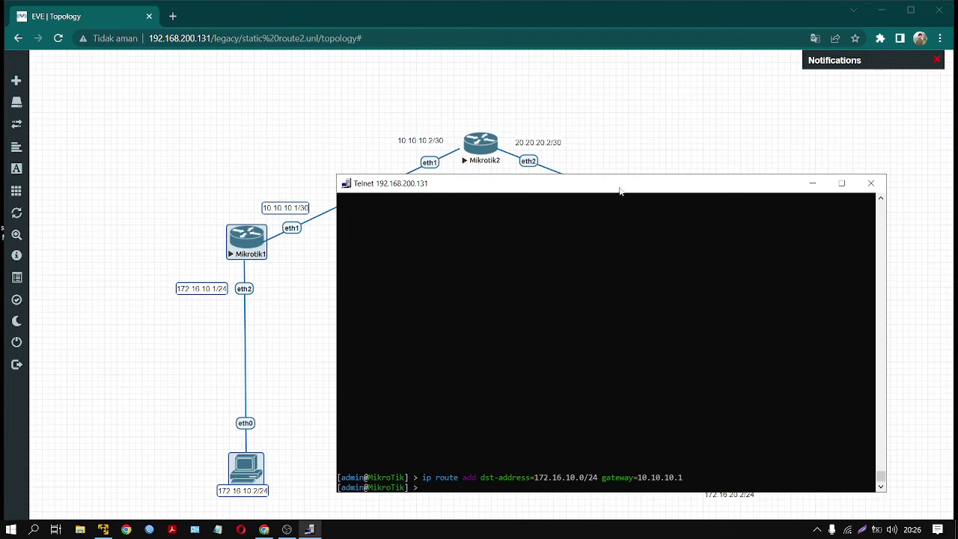
- Start a second Mikrotik2 route with destination 172.16.20.0/24
drag(619, 192, 671, 252)
click(355, 306)
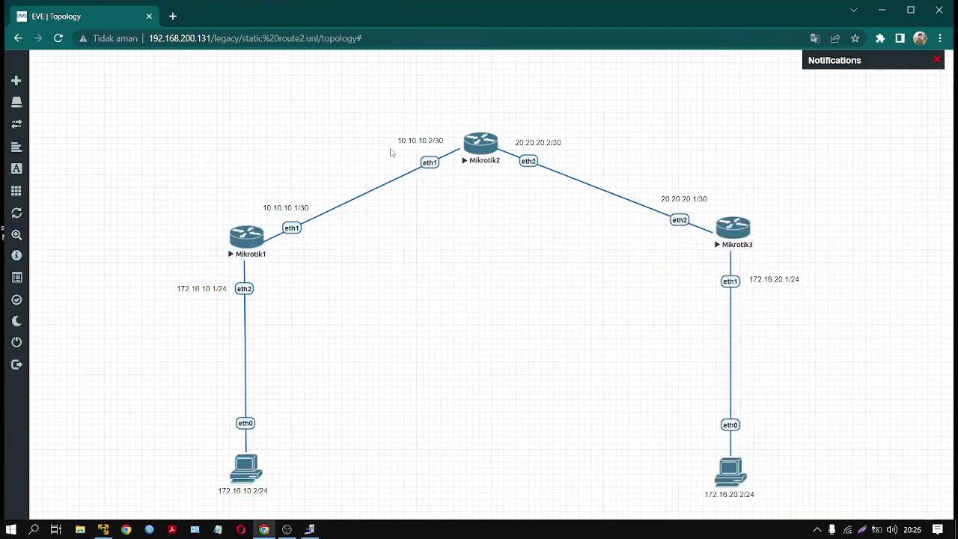
drag(355, 98, 187, 500)
click(445, 377)
drag(651, 151, 809, 516)
click(565, 366)
drag(581, 252, 269, 209)
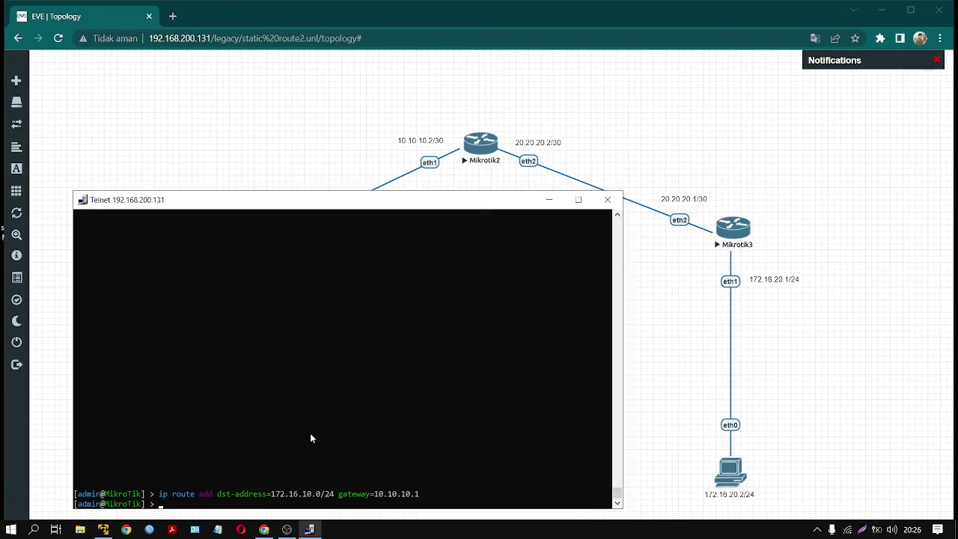
text(route add ds)
key(Tab)
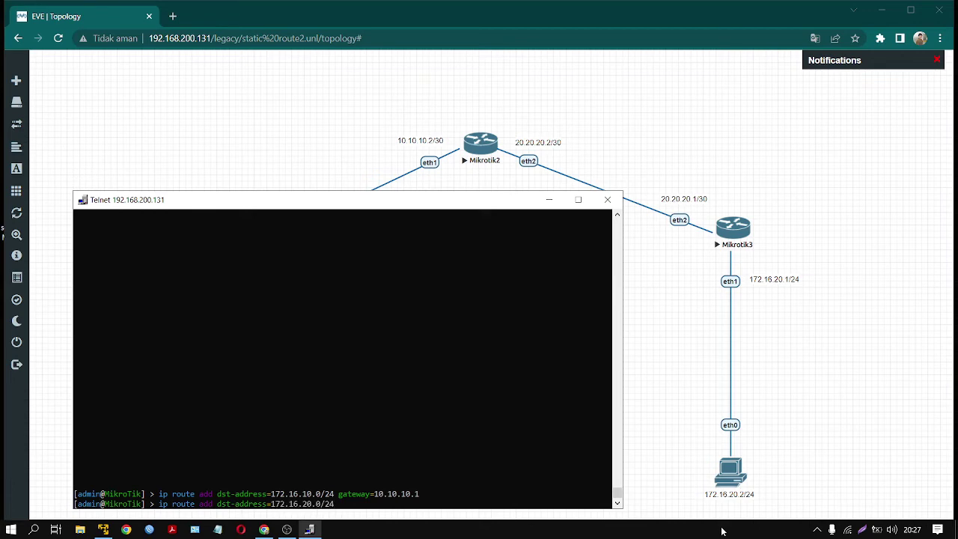
text(gateway=)
- Check Mikrotik3's branch, then set gateway 20.20.20.1 and submit the route
drag(471, 209, 597, 479)
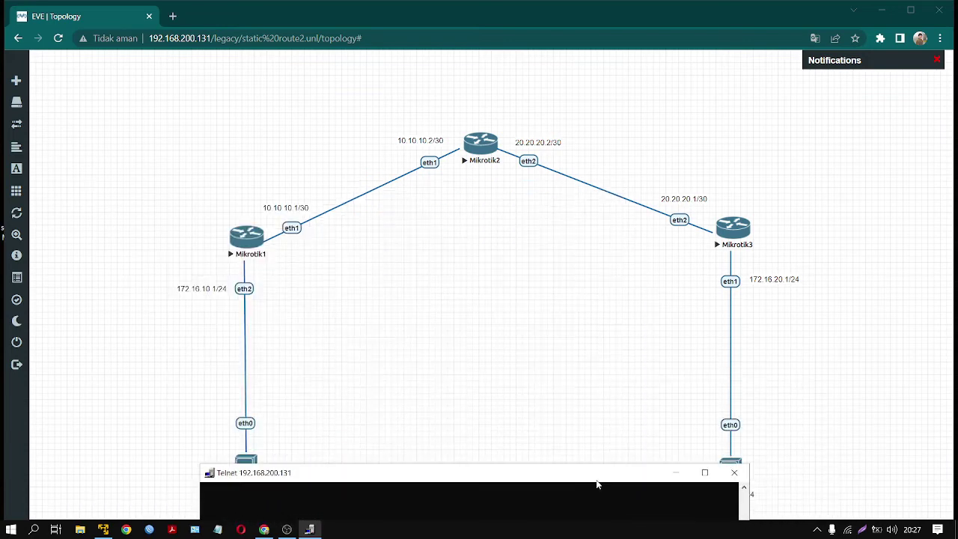
drag(207, 199, 333, 530)
click(646, 386)
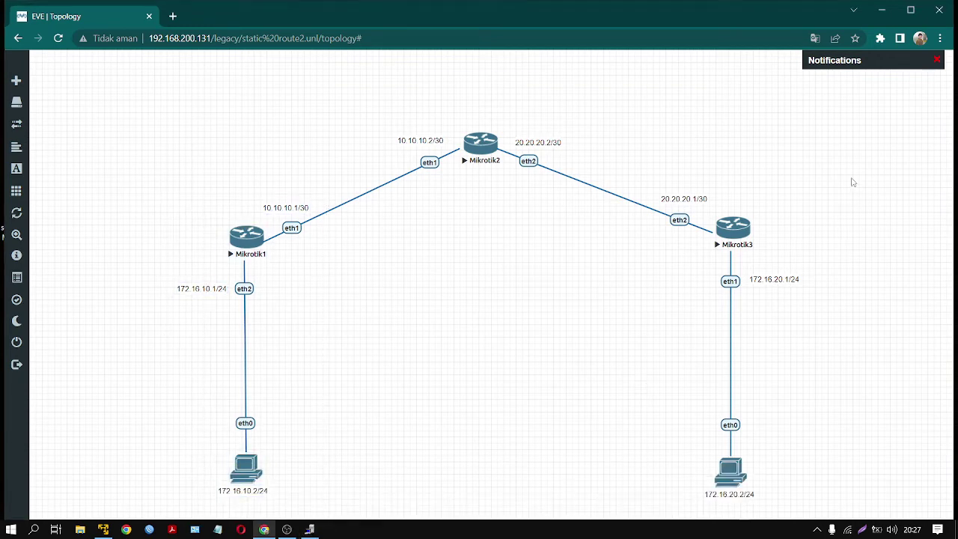
drag(717, 187, 795, 514)
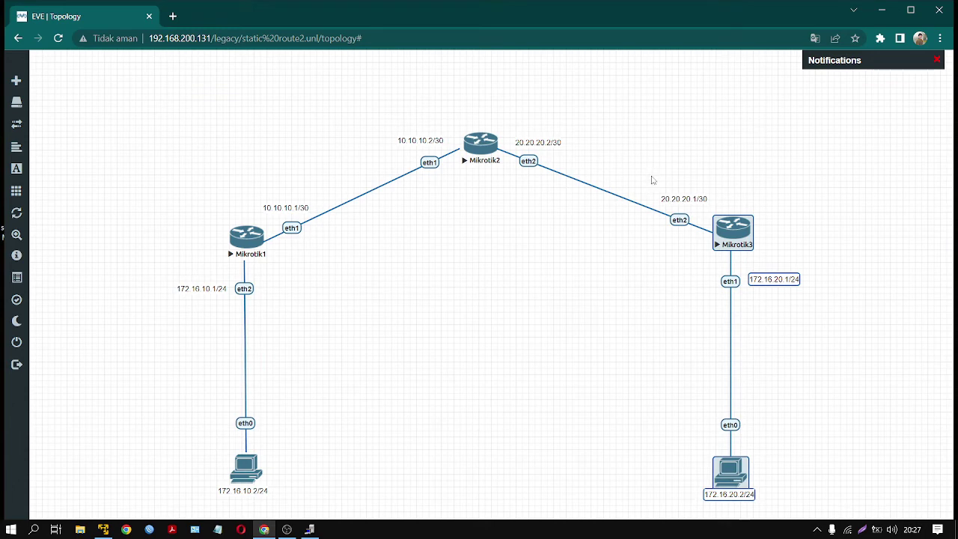
drag(647, 174, 708, 239)
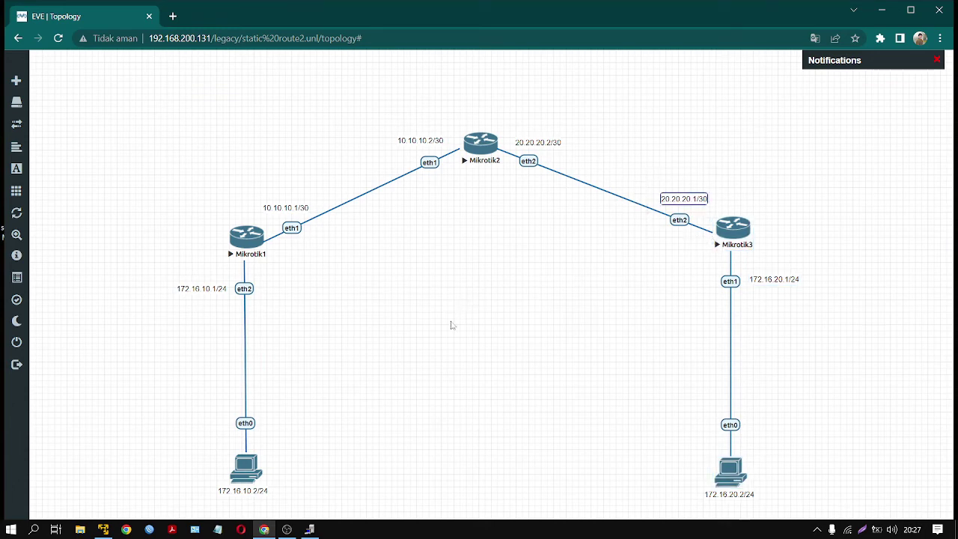
click(415, 355)
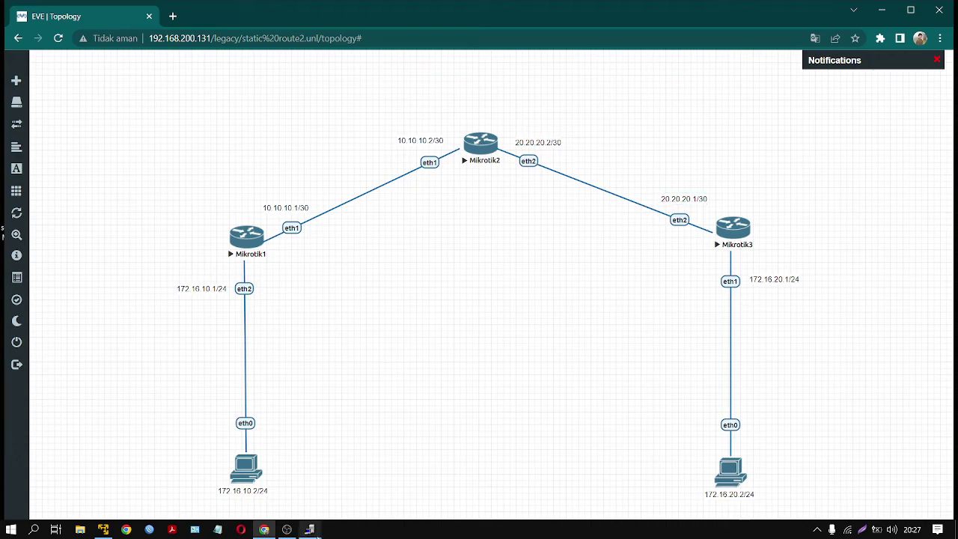
click(316, 530)
drag(459, 474, 519, 200)
text(20.20)
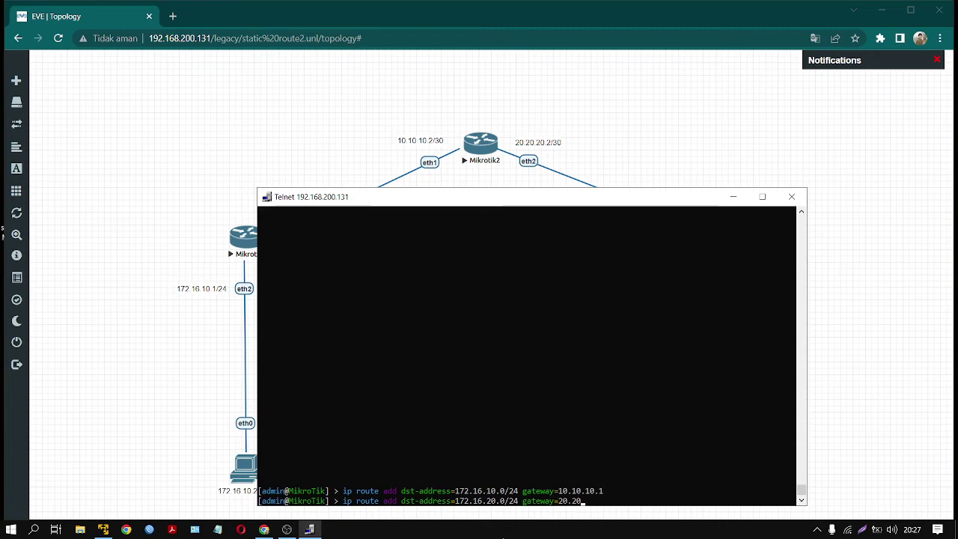
text(.20.1)
key(Return)
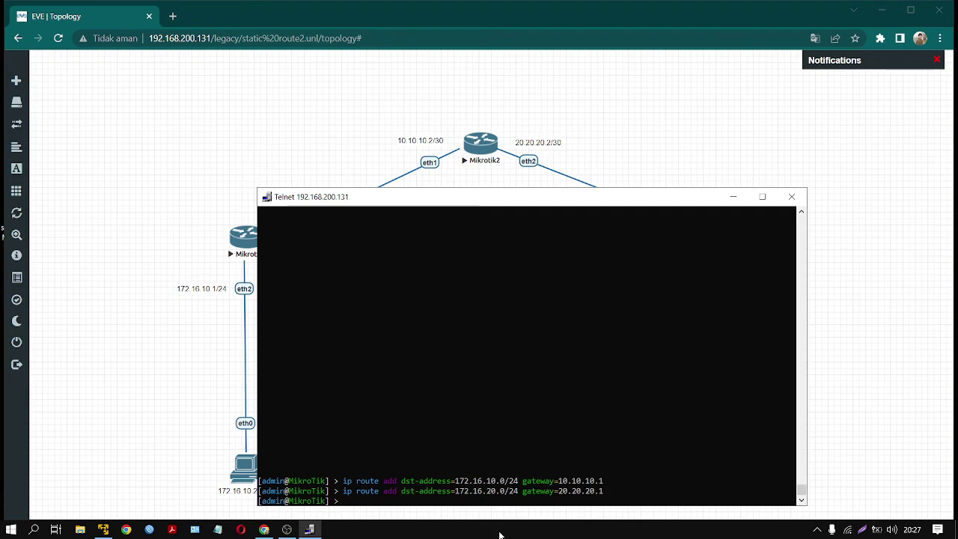
- Print Mikrotik2's route table, close its console, and launch Mikrotik3's console
text(ip route)
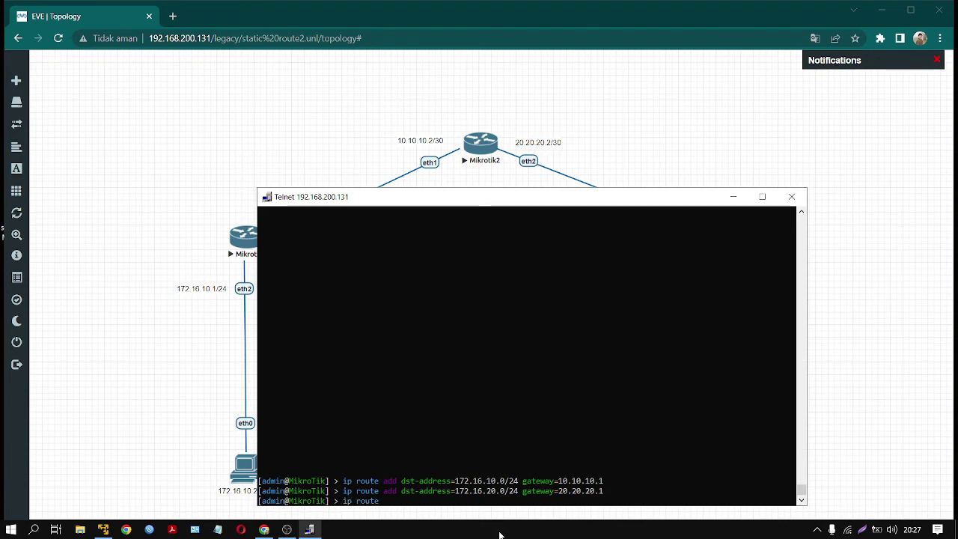
text( p)
key(Return)
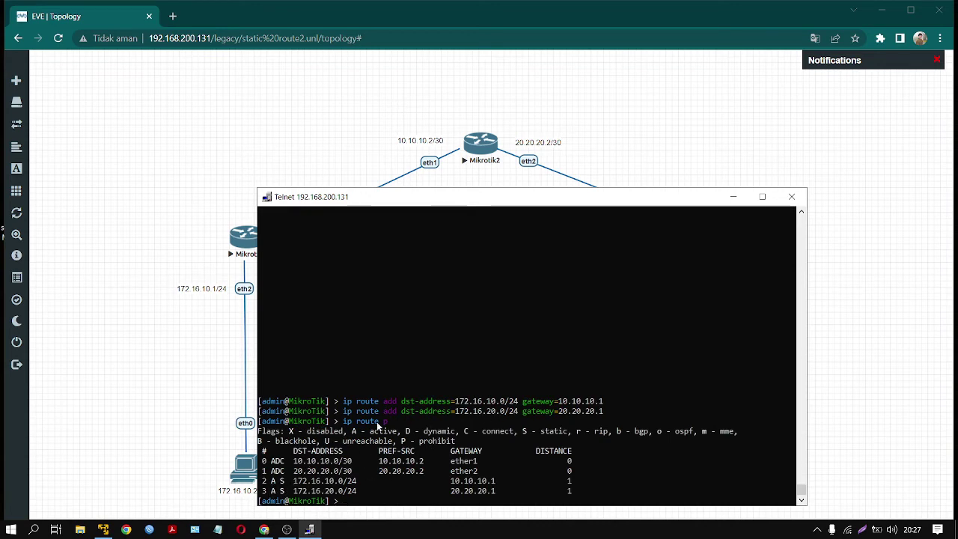
click(791, 197)
click(735, 233)
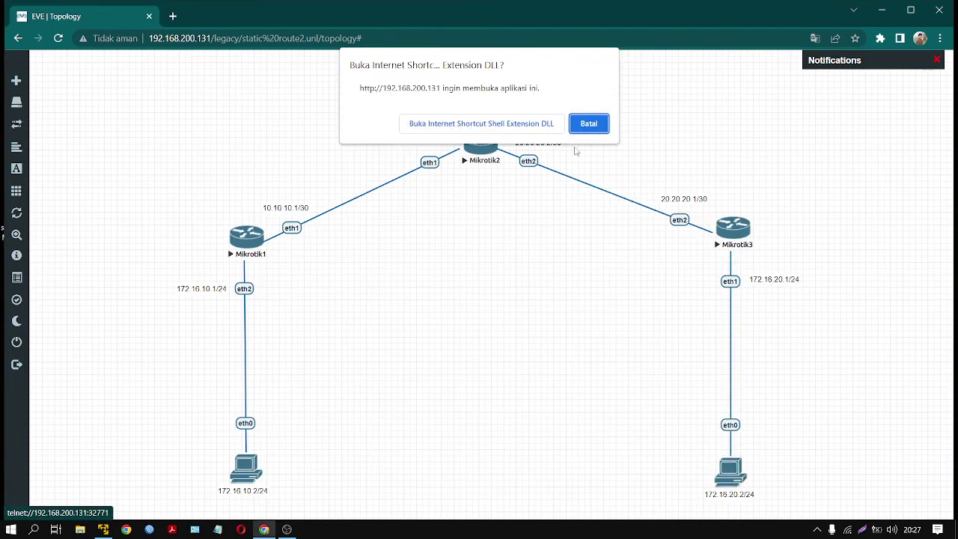
- Let the Telnet console launch and begin an 'ip route add dst-address' command
click(510, 125)
drag(417, 50, 750, 194)
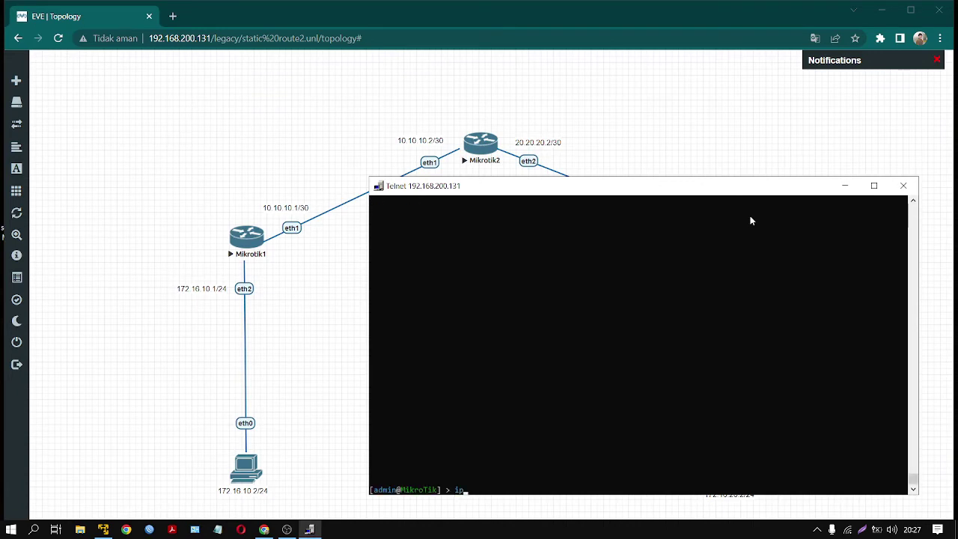
text(ip route add dst)
key(Tab)
- Check the 20.20.20.2/30 and Mikrotik1 labels, then bring the console back over the topology
drag(694, 192, 497, 512)
click(632, 128)
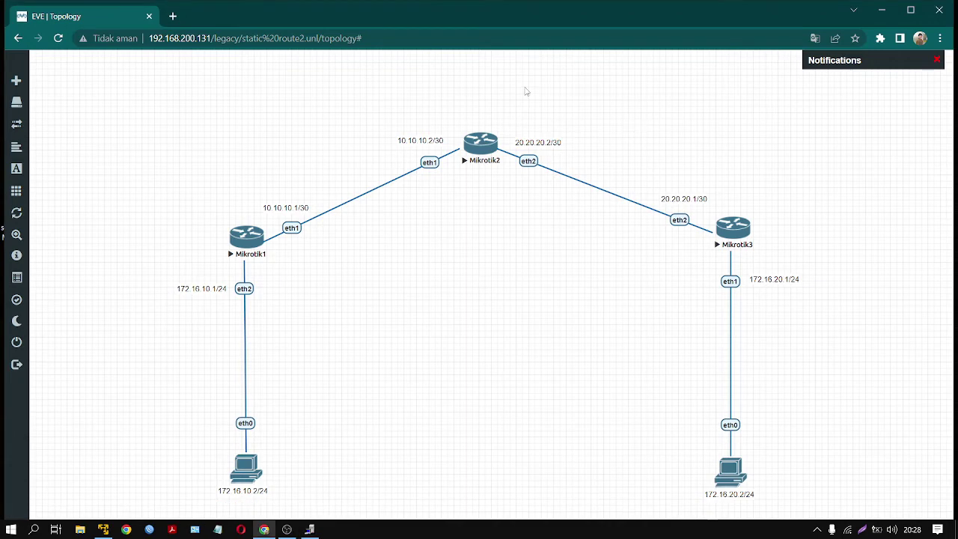
drag(509, 99, 731, 284)
drag(450, 72, 259, 255)
drag(153, 222, 301, 528)
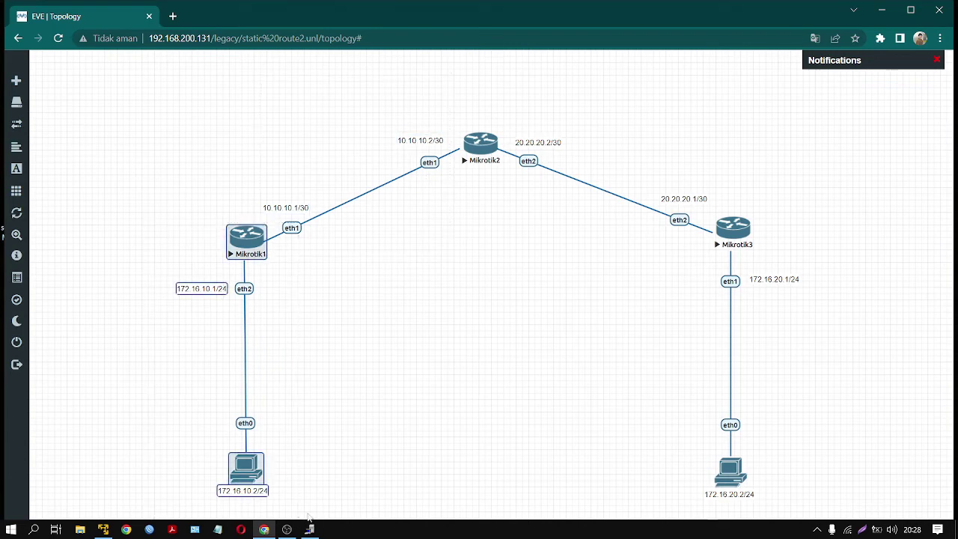
click(310, 529)
click(310, 529)
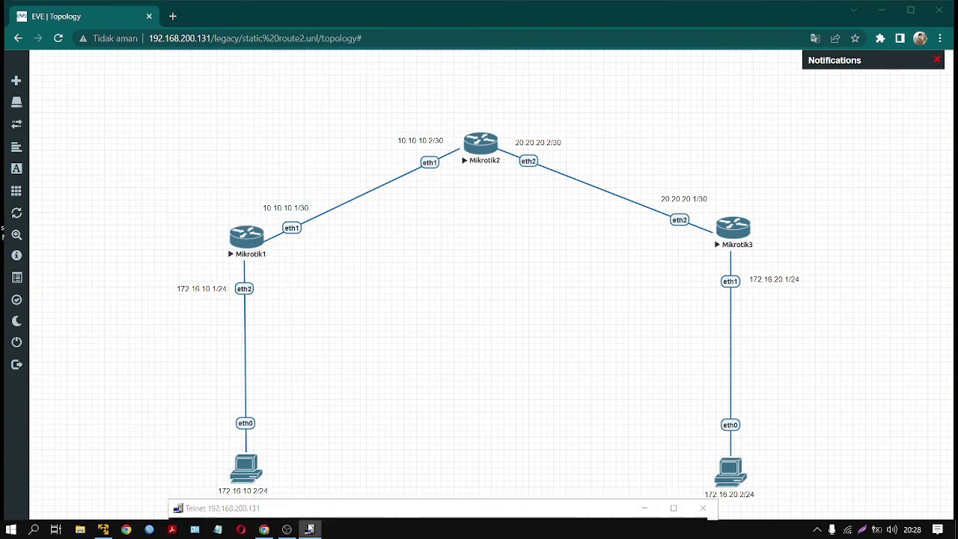
click(313, 529)
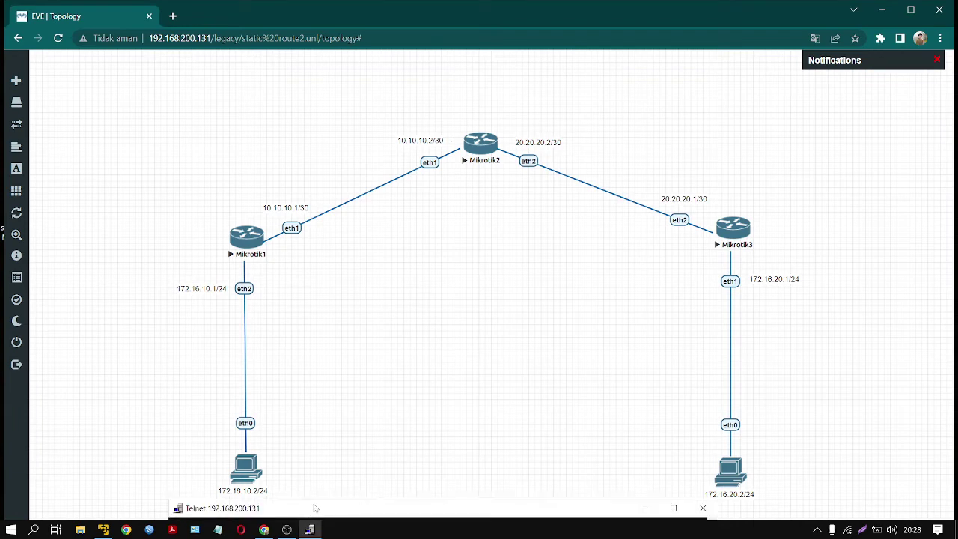
drag(307, 509, 390, 240)
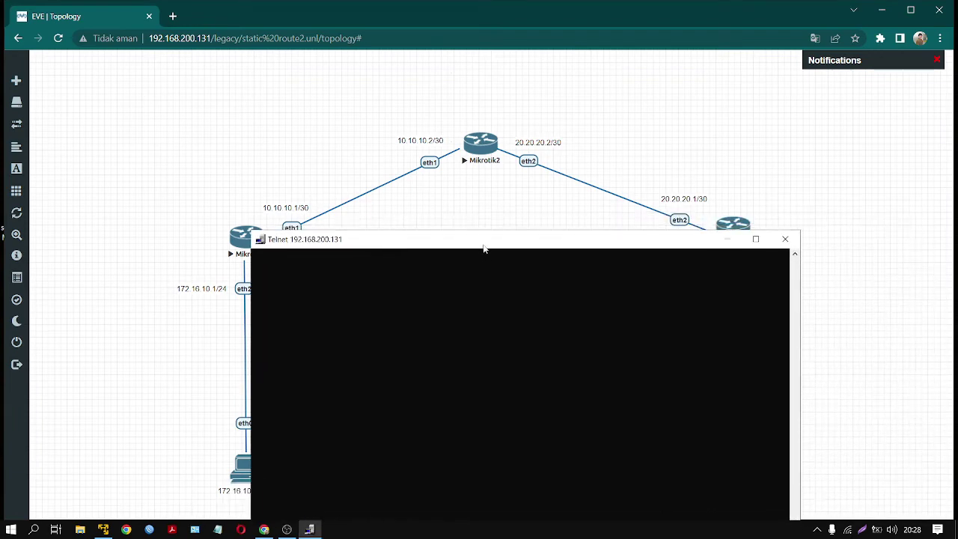
- Enter destination 10.10.10.0/30 in the route command, checking the 20.20.20.2/30 label
drag(483, 248, 641, 194)
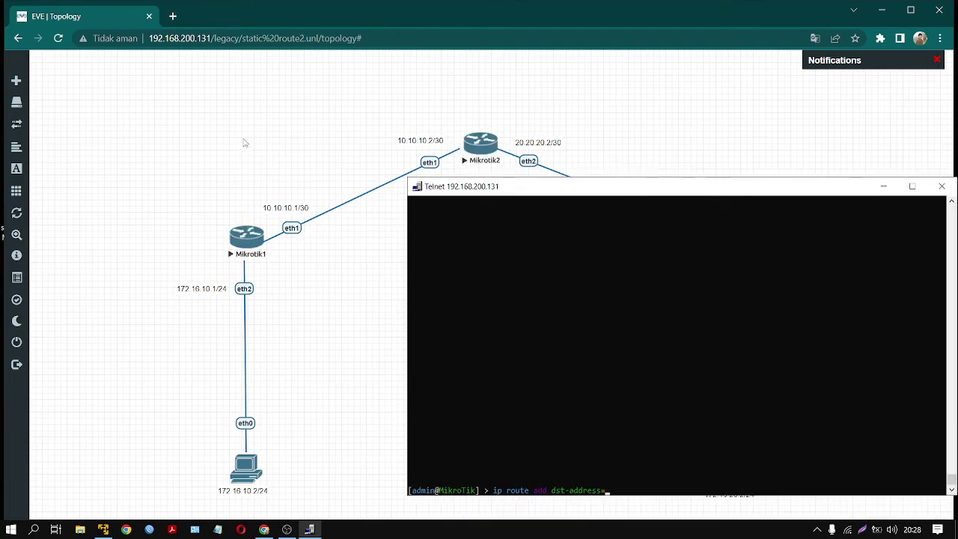
text(10.10.01)
key(BackSpace)
key(BackSpace)
text(10.0/30 gateway=)
drag(635, 197, 561, 399)
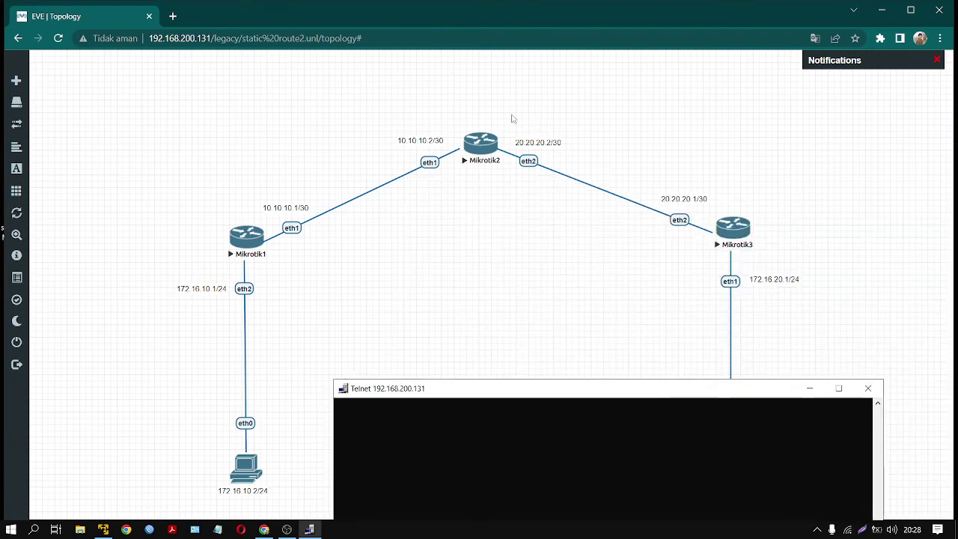
drag(512, 115, 614, 217)
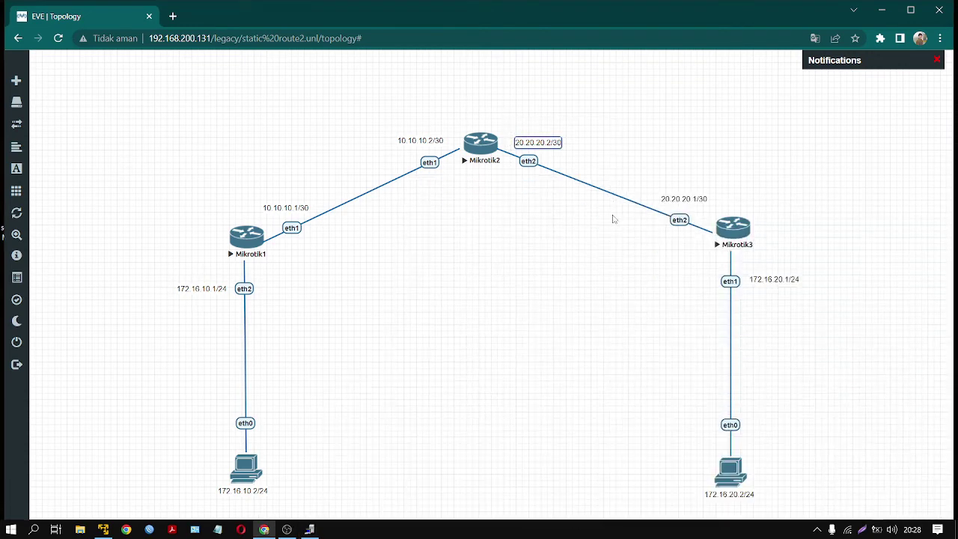
click(519, 299)
click(309, 530)
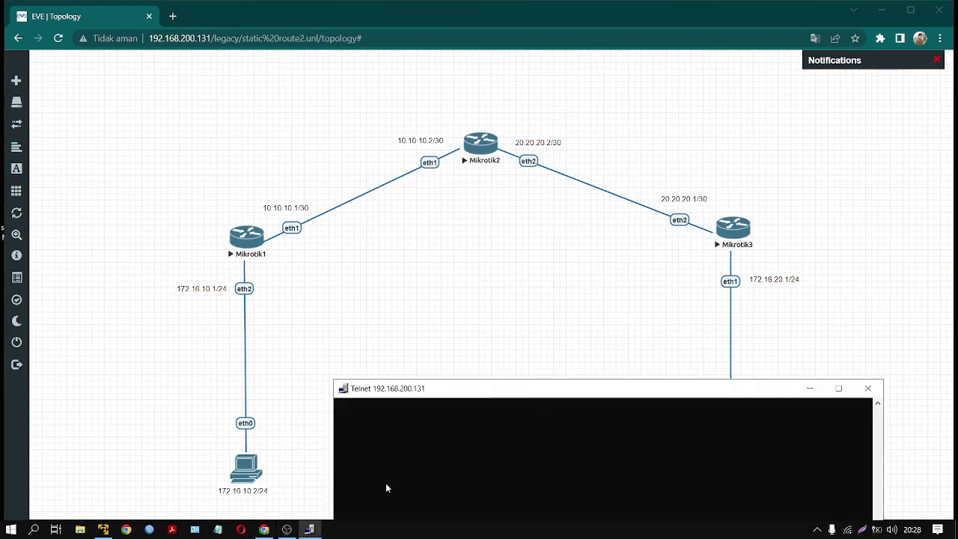
drag(459, 390, 554, 177)
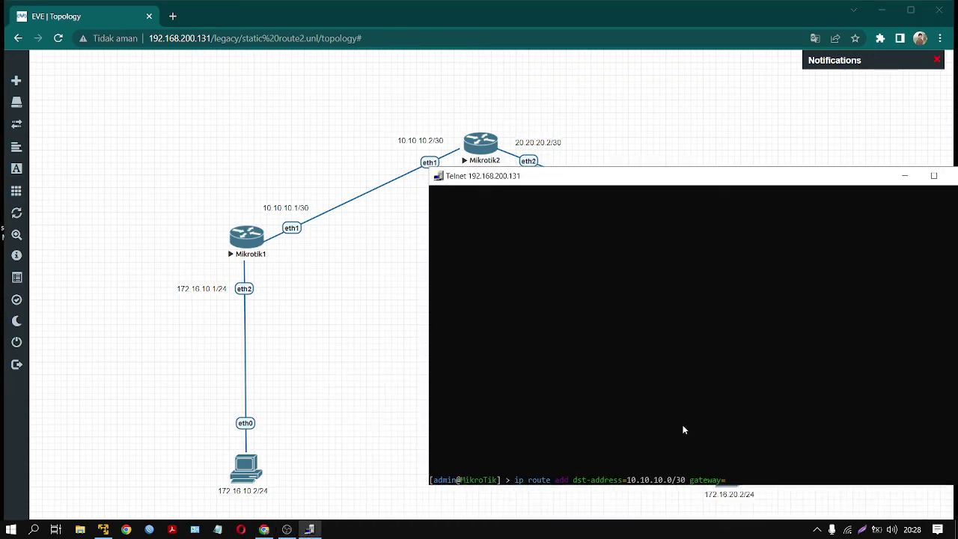
- Set gateway 20.20.20.2 and submit the 10.10.10.0/30 route
text(20.20.02)
key(BackSpace)
key(BackSpace)
key(BackSpace)
text(20.2)
key(Return)
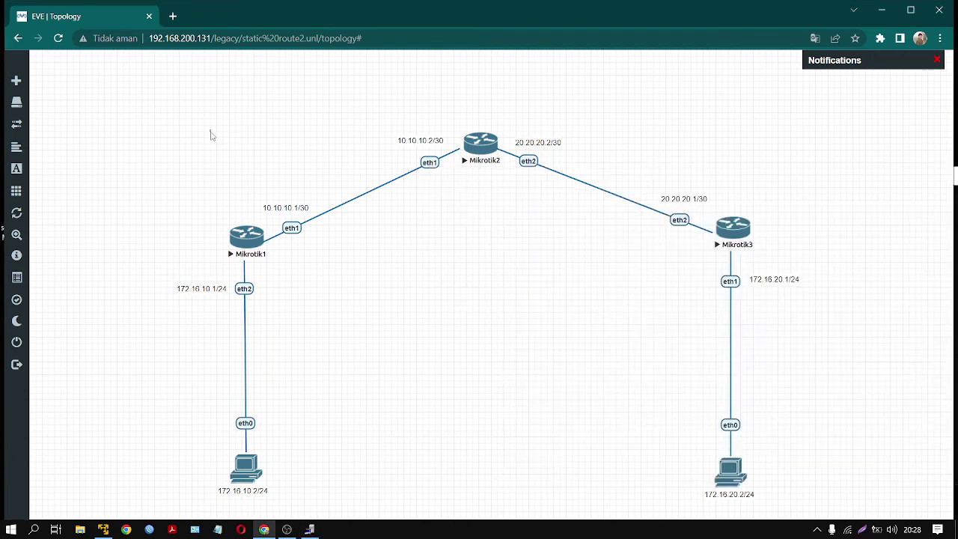
- Review Mikrotik1's branch on the topology, then close the router's Telnet console
drag(212, 131, 466, 250)
drag(139, 208, 295, 495)
click(297, 499)
click(310, 530)
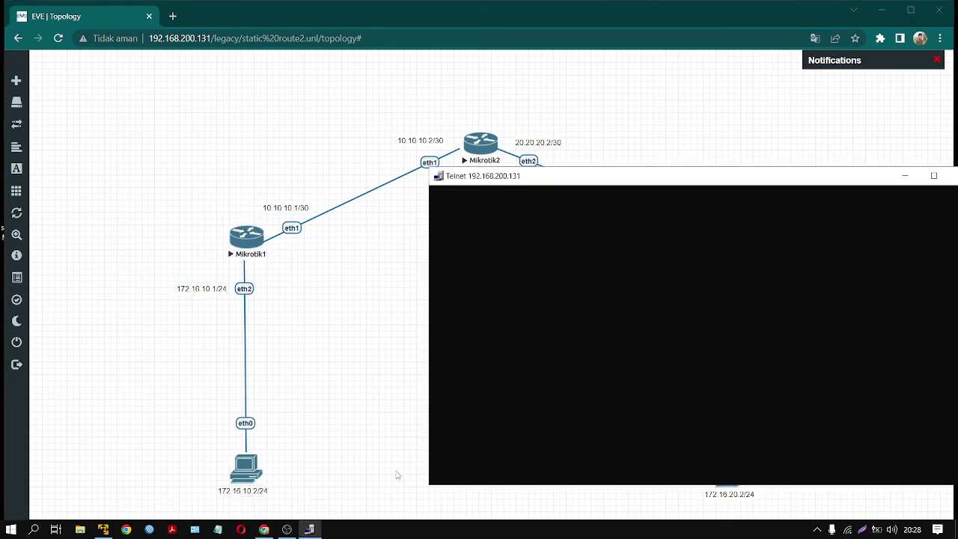
drag(666, 178, 666, 166)
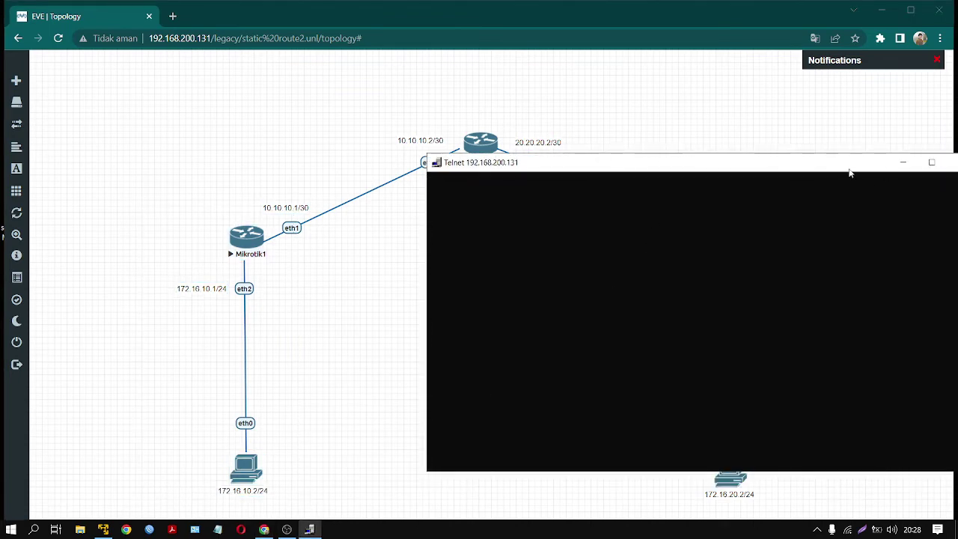
drag(854, 174, 742, 188)
click(850, 181)
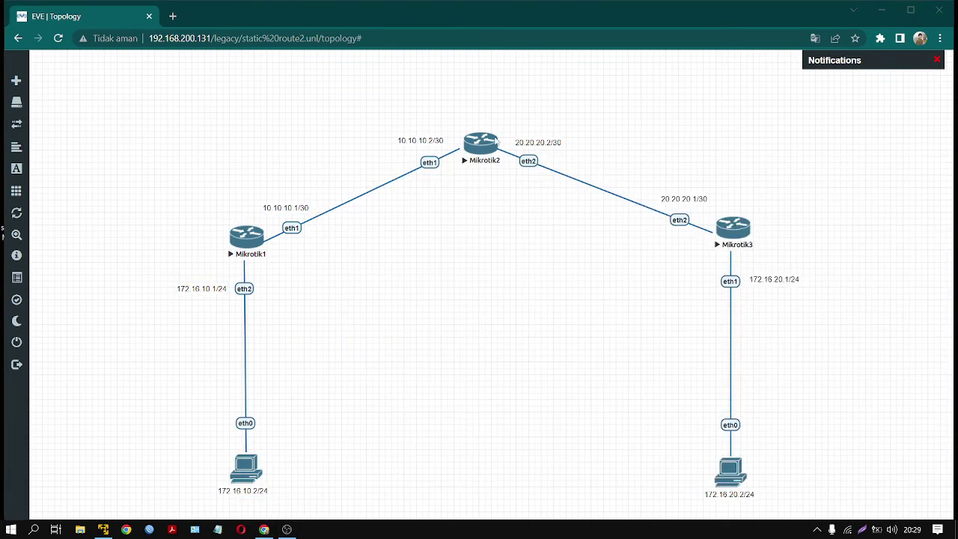
- Open the Mikrotik2 telnet console, then close it again
click(469, 144)
click(469, 123)
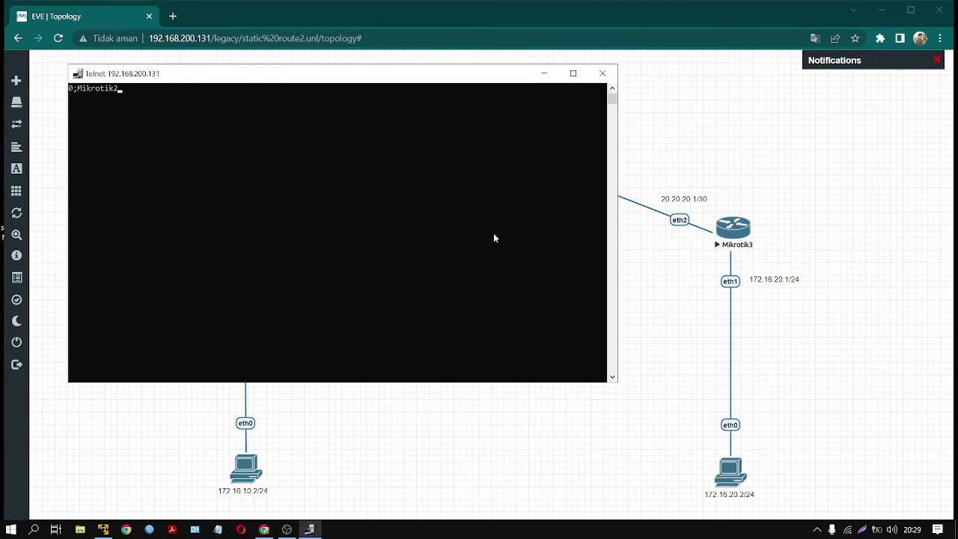
drag(469, 77, 758, 218)
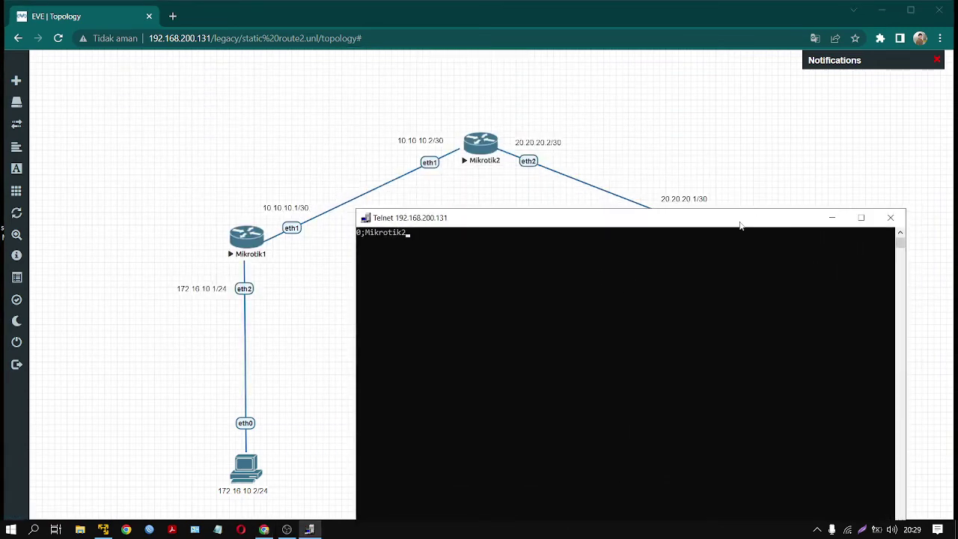
click(891, 218)
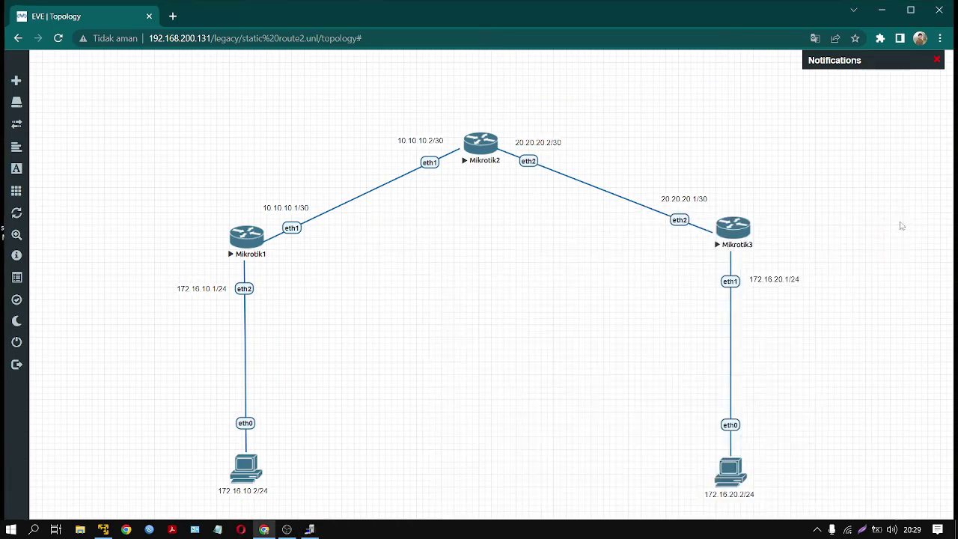
- In Mikrotik3's telnet console, add a static route to 172.16.10.0/24 via gateway 20.20.20.2
click(733, 229)
click(539, 125)
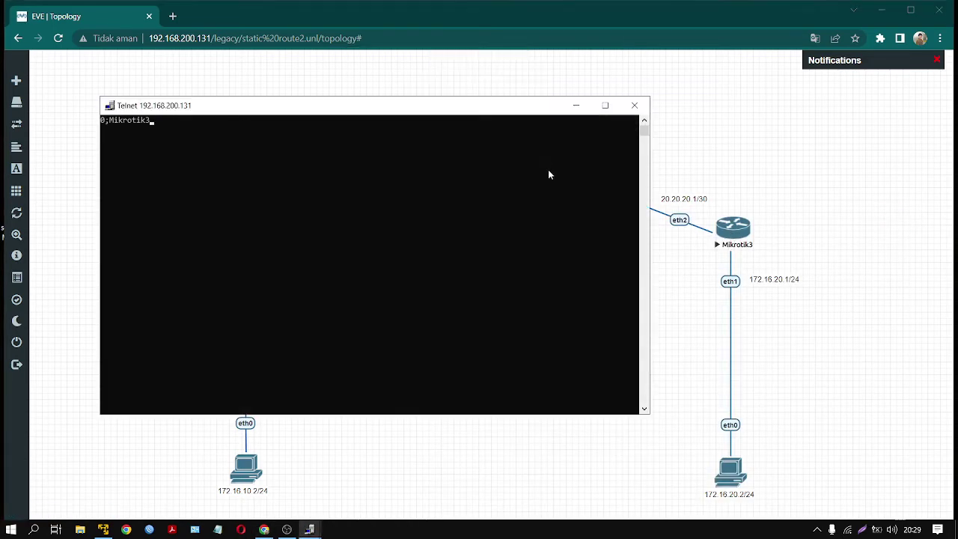
drag(502, 107, 723, 186)
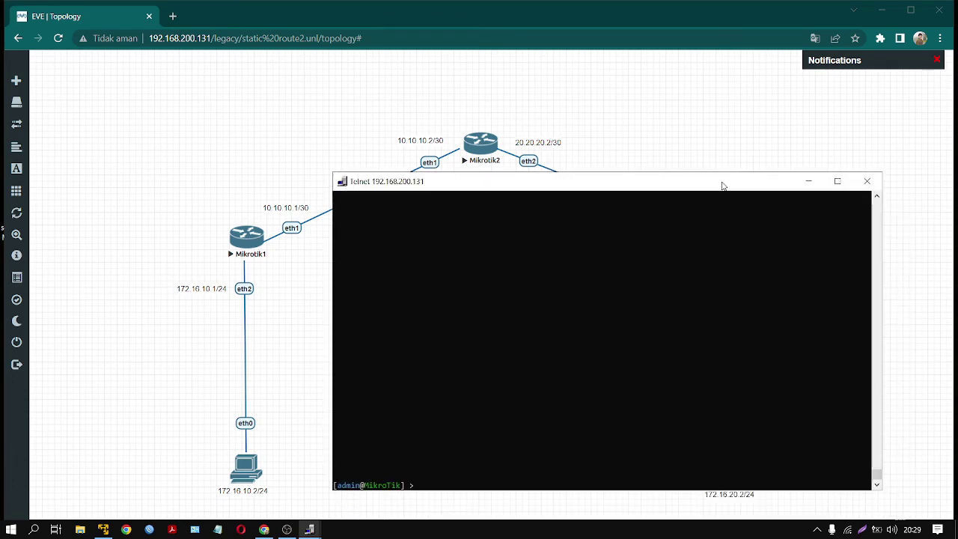
text(ip ro)
key(BackSpace)
key(BackSpace)
text(ute add dst)
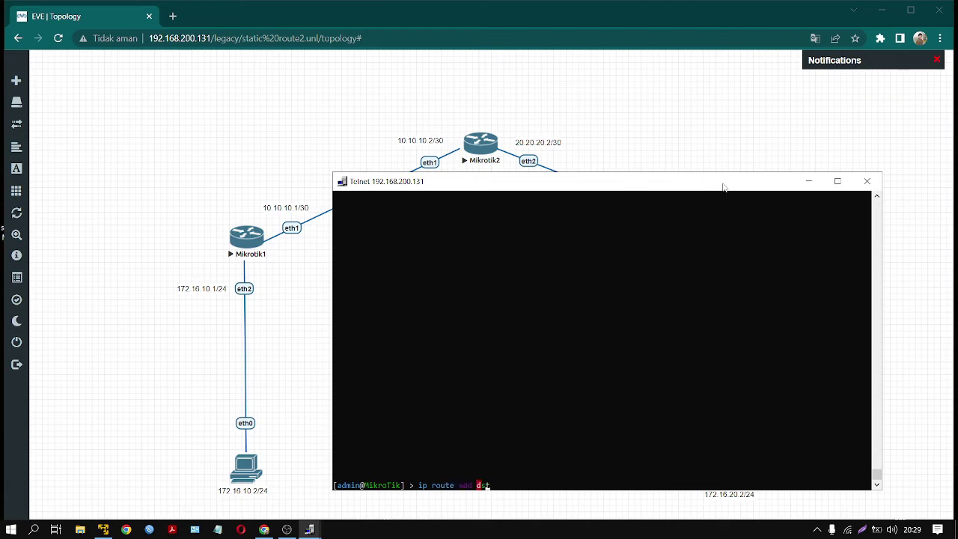
key(Tab)
text(172.16.10.0/24 gateway=20.20.20.2)
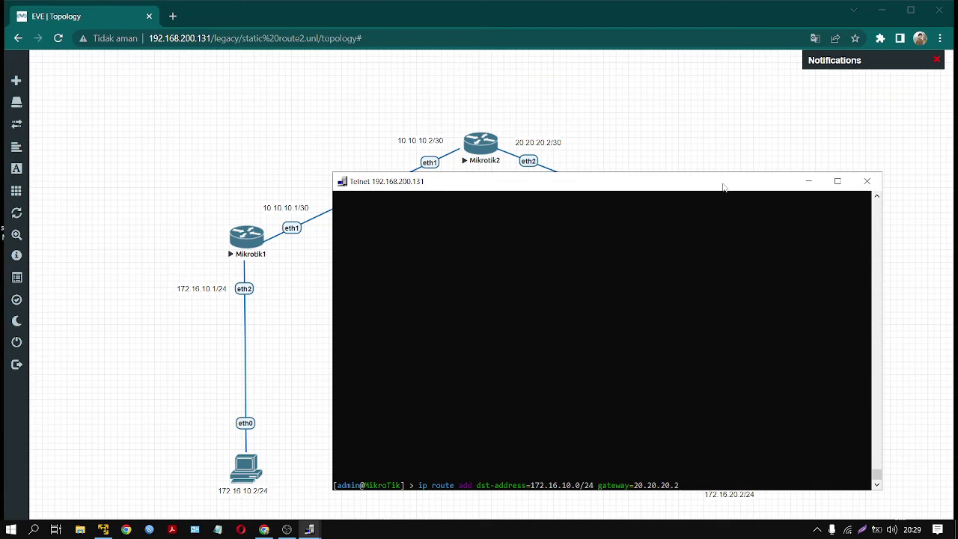
key(Return)
- Bring the Mikrotik3 console back to the front and print its route table with 'ip route print'
drag(655, 183, 857, 346)
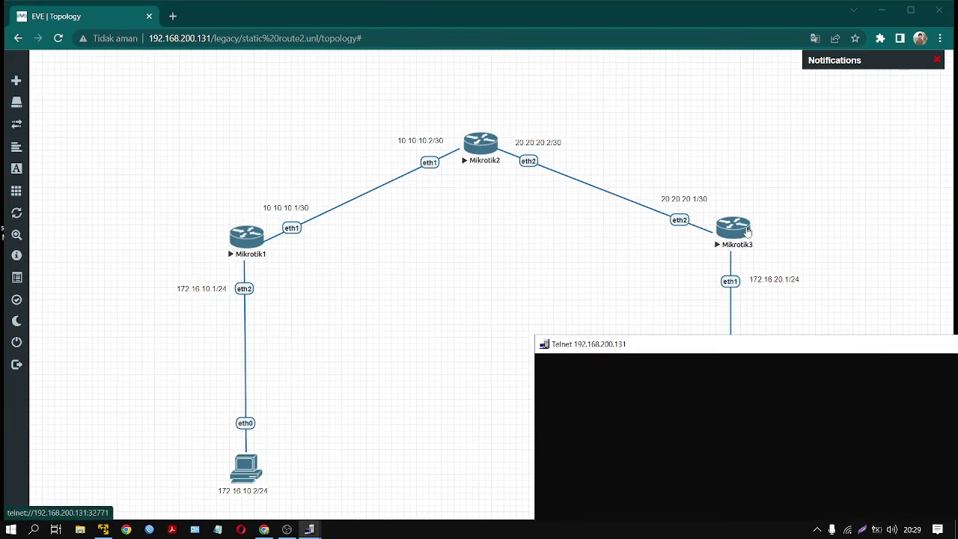
drag(568, 78, 177, 506)
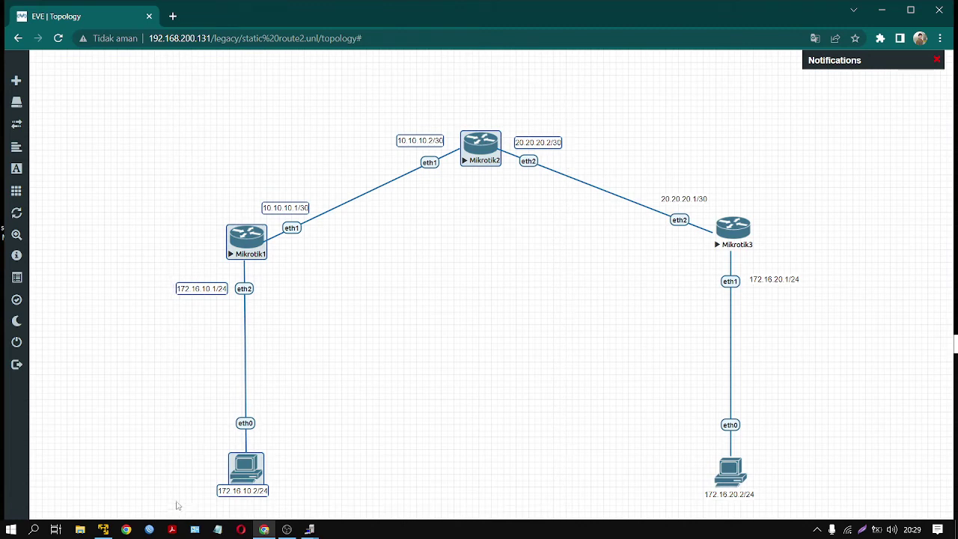
click(442, 312)
click(310, 530)
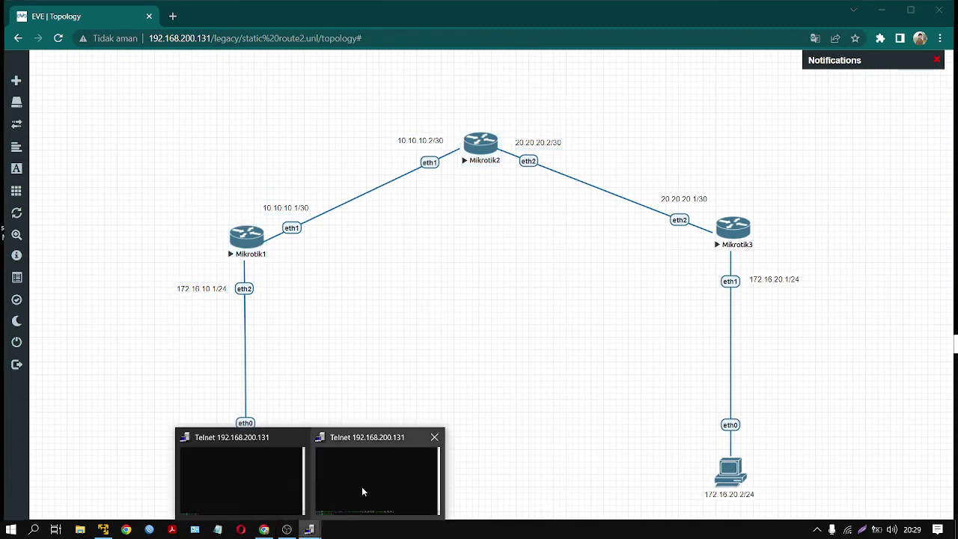
click(362, 490)
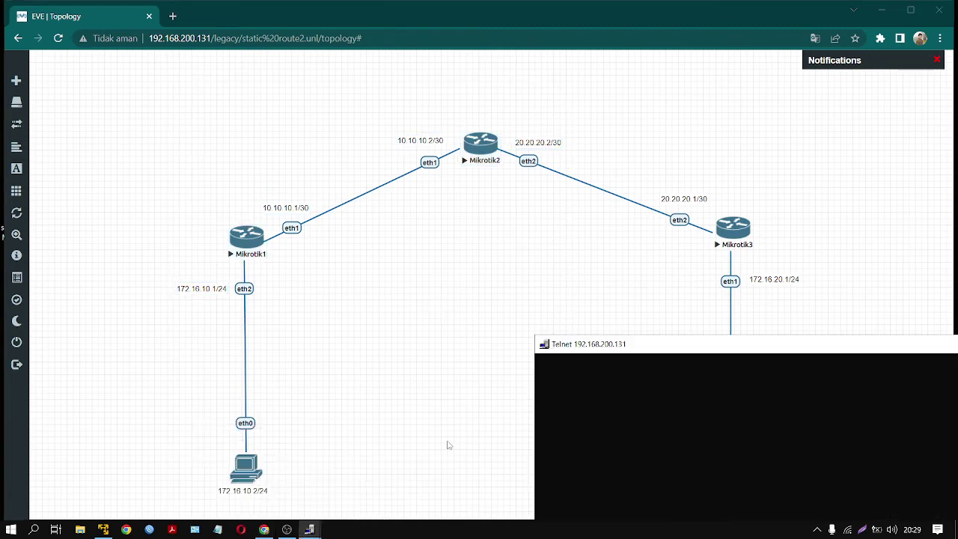
drag(708, 349, 543, 192)
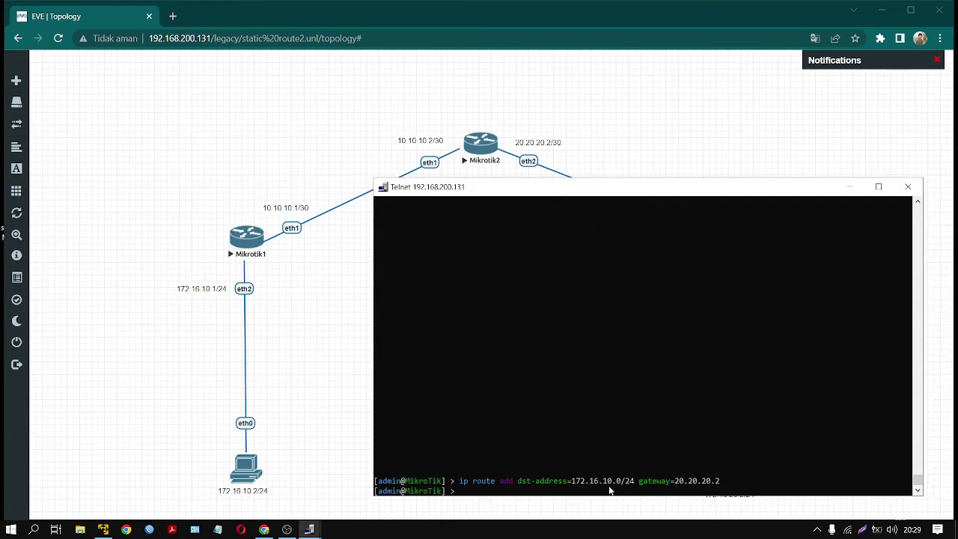
text(ip route p)
key(Return)
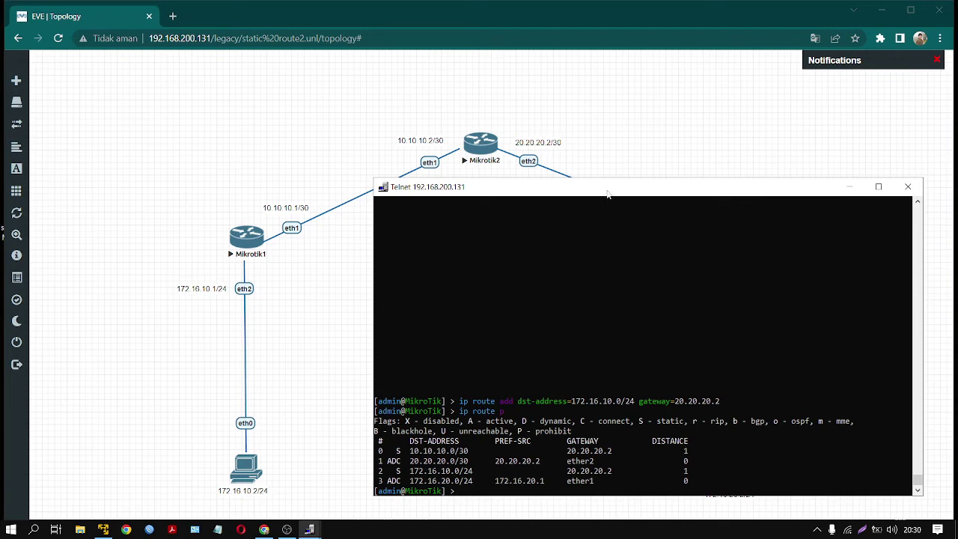
- Begin typing 'ip route remove 0,2' in the MikroTik console to target both static routes via 20.20.20.2
drag(608, 194, 583, 195)
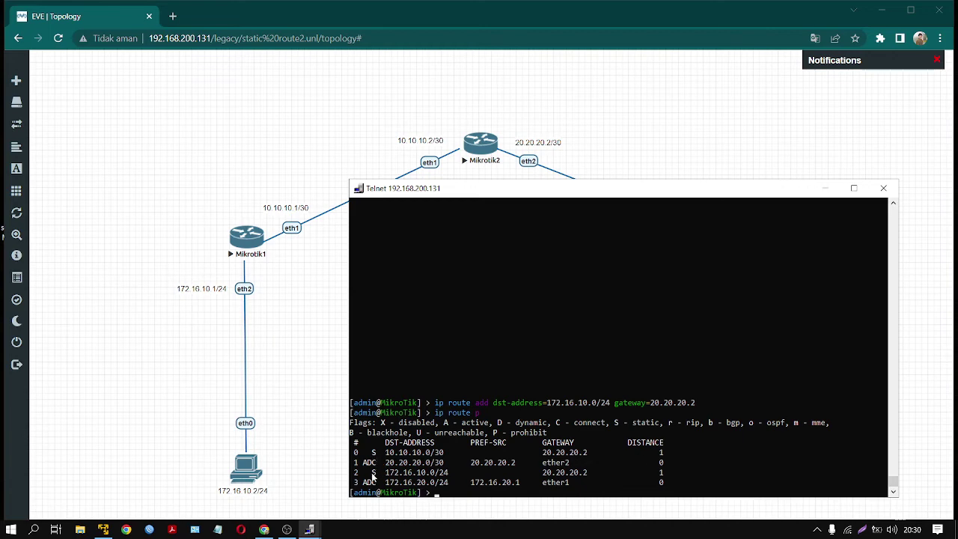
text(ip route remove 0,2)
- Remove static routes 0 and 2, then confirm with 'ip route print' that only connected routes remain
key(Return)
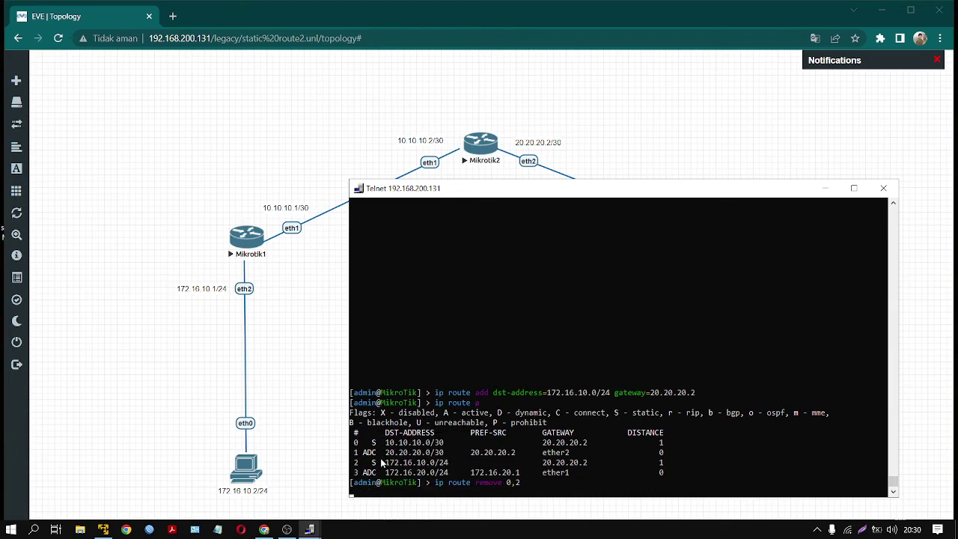
text(ip route p)
key(Return)
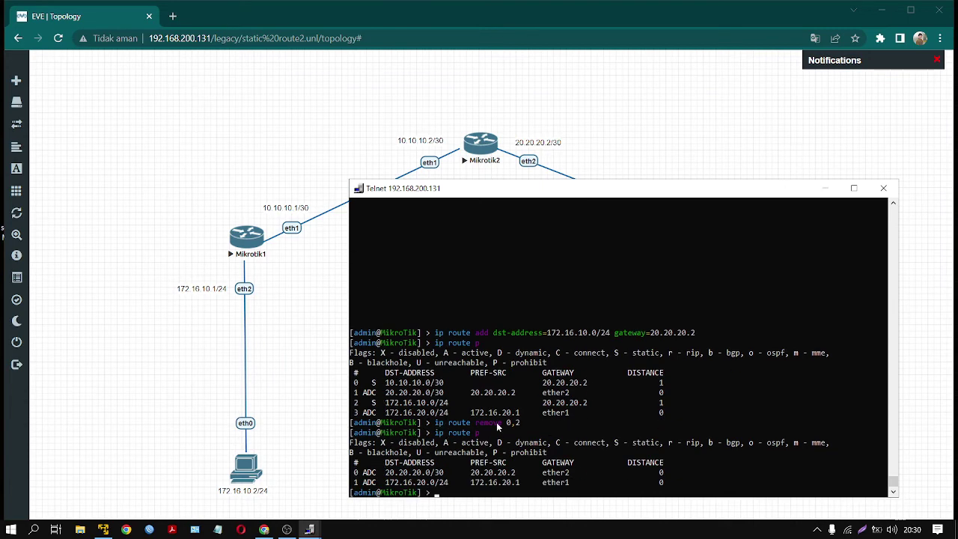
- Move and shrink the router console to uncover Mikrotik3, then close it
drag(614, 188, 621, 332)
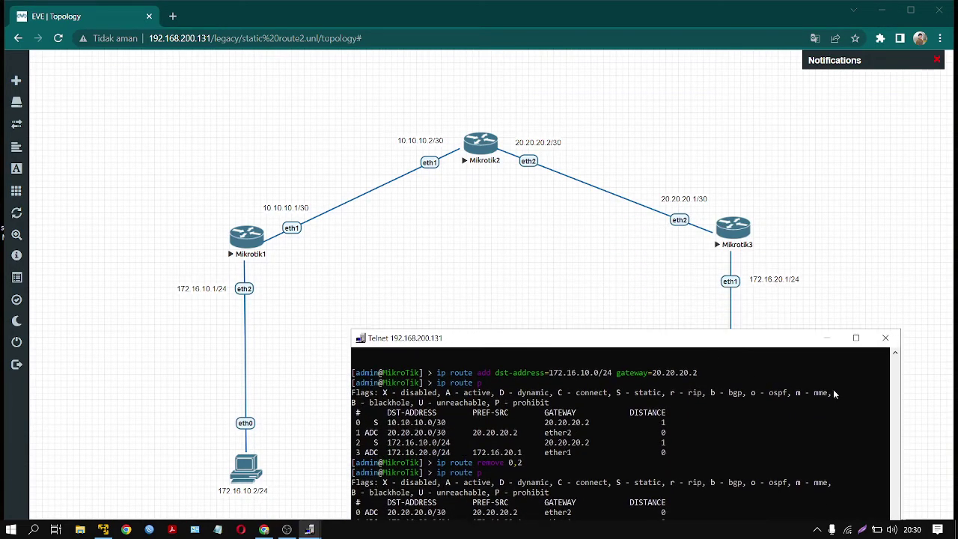
mouse_move(898, 410)
mouse_down()
mouse_move(650, 404)
mouse_move(917, 402)
mouse_move(902, 394)
mouse_up()
click(885, 337)
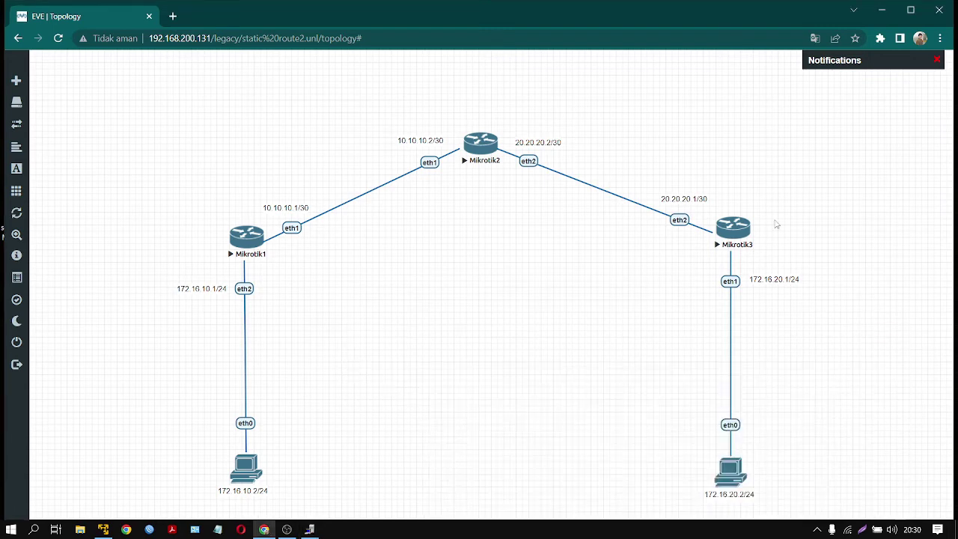
- Open Mikrotik3's telnet console and position it so both PCs stay visible
click(728, 242)
click(512, 122)
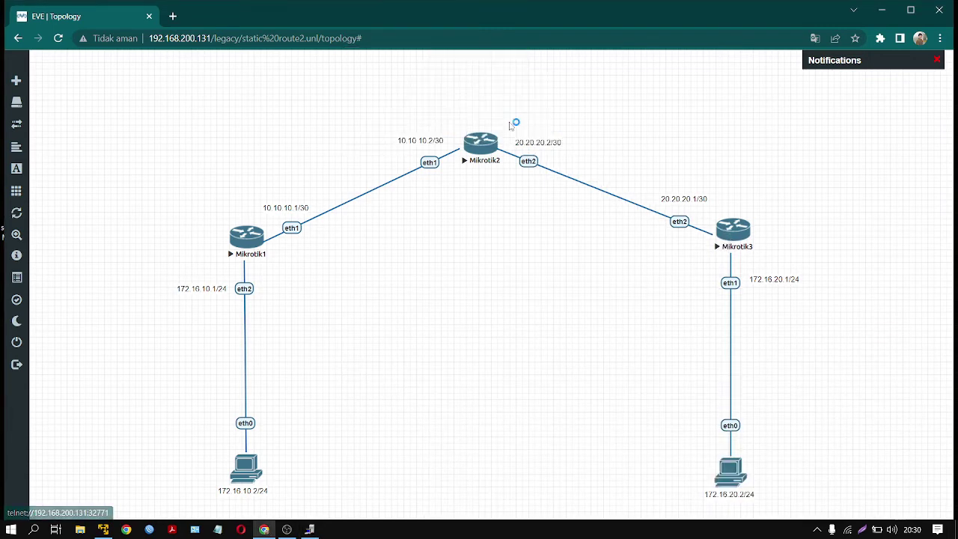
drag(462, 28, 614, 344)
drag(754, 399, 539, 397)
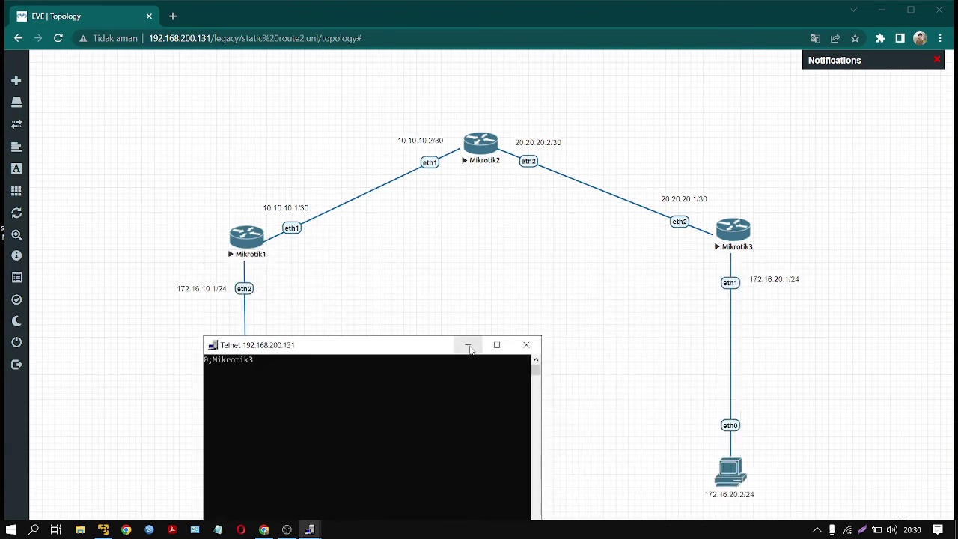
drag(419, 346, 530, 282)
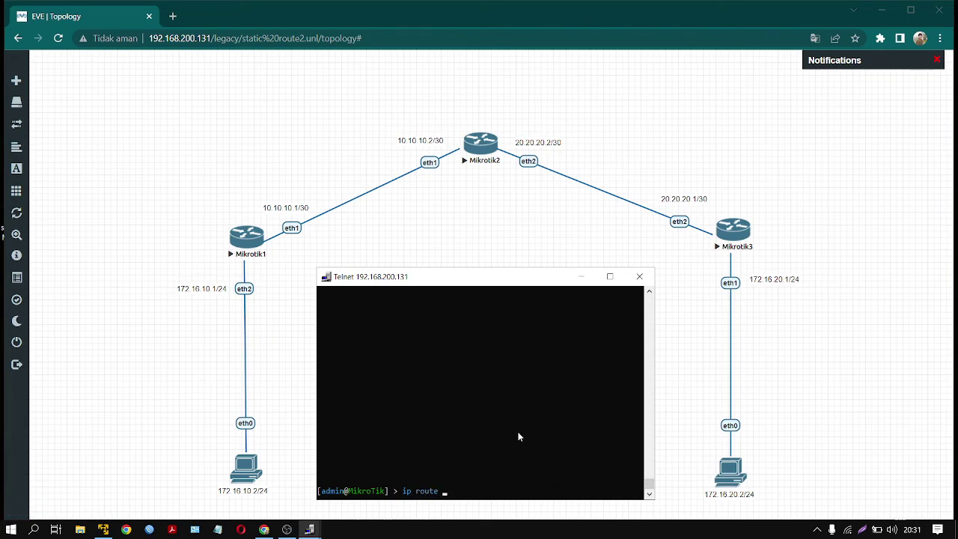
- Add a static route to 10.10.10.0/30 via gateway 20.20.20.2 on Mikrotik3
text(dd dsat)
key(Tab)
text(10.10.10.2)
key(BackSpace)
text(/30 gate)
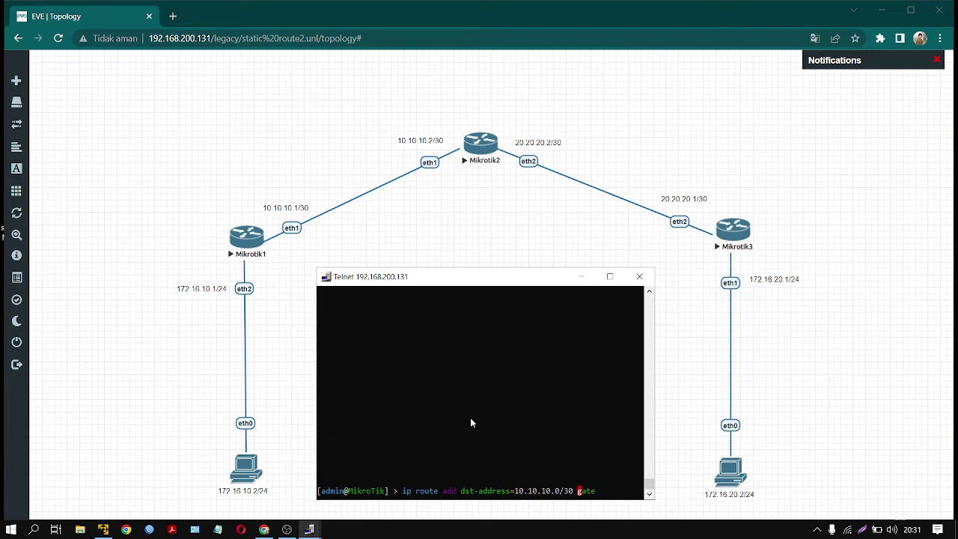
key(Tab)
text(20.20.20.)
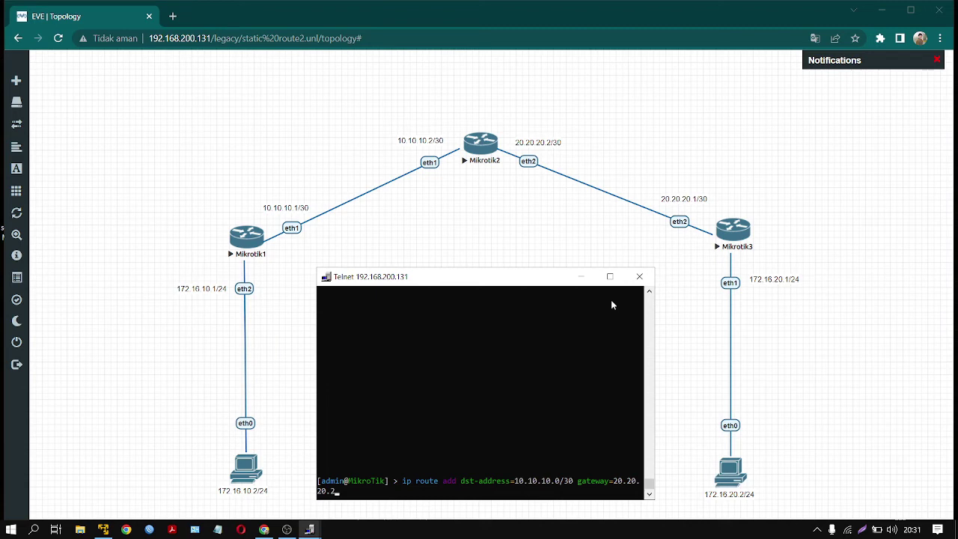
text(2)
key(Return)
- Print Mikrotik3's route table to check the new route, then close the console
text(ip ro)
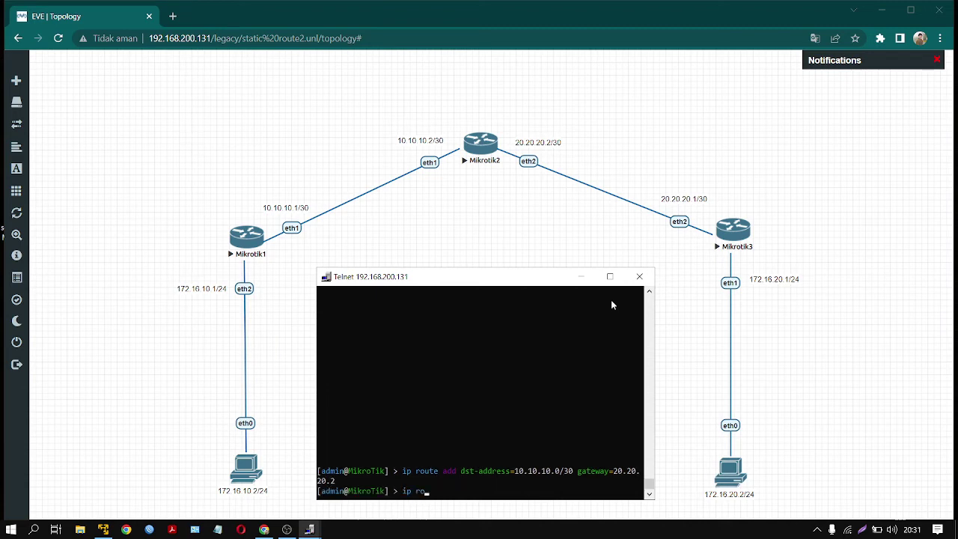
text(ute p)
key(Return)
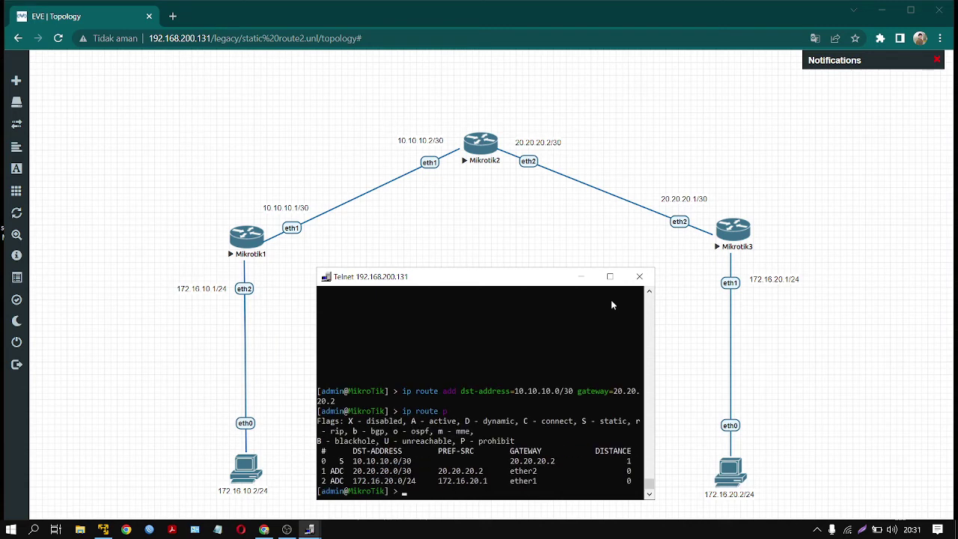
click(648, 277)
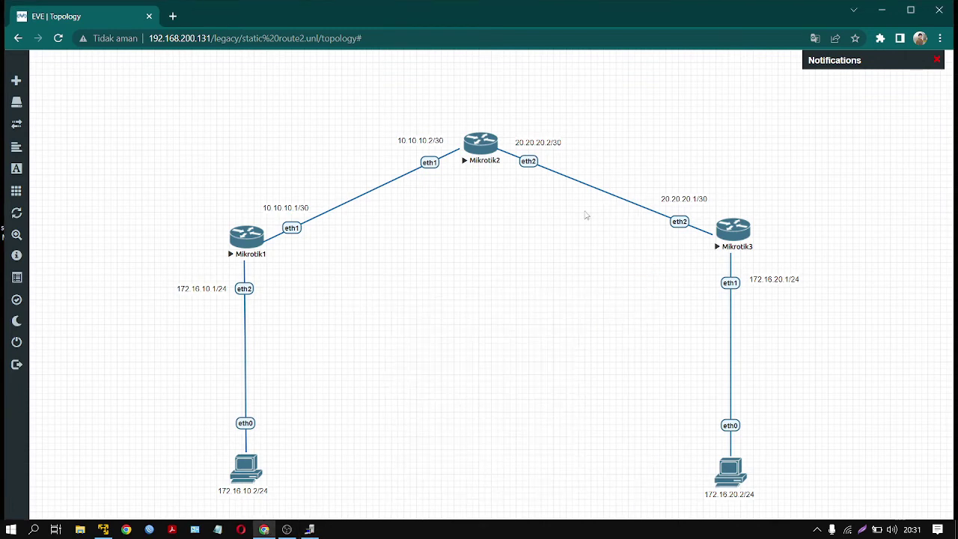
- Open Mikrotik2's console and list its interface addresses with 'ip address print'
click(488, 157)
key(Return)
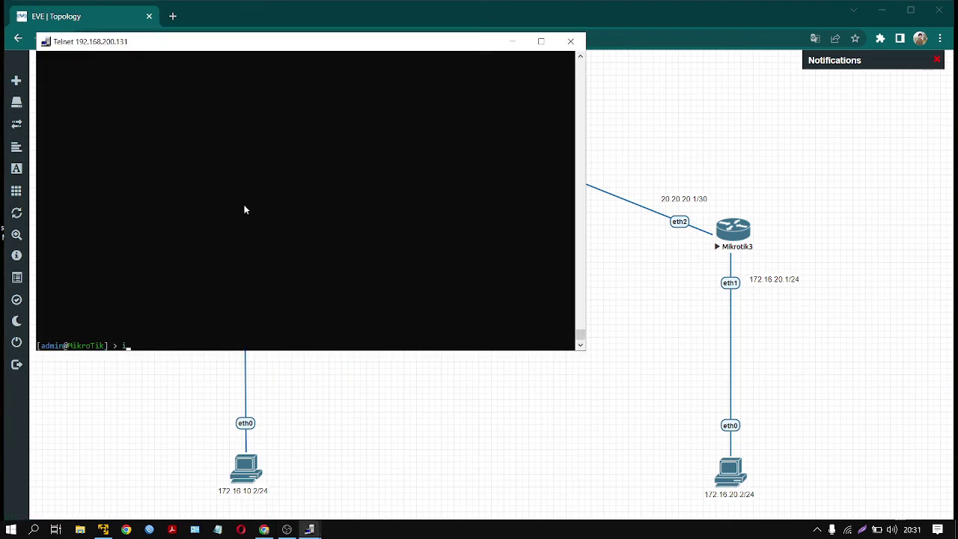
text(ip address p)
key(Return)
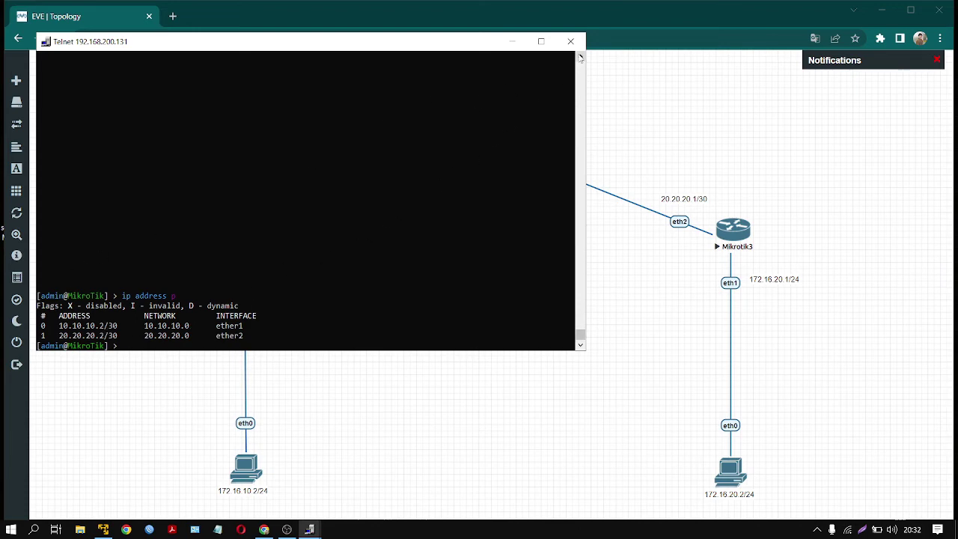
- Ping 172.16.10.2 from Mikrotik2 with 0% loss, then close the console
text(ping 172.16.10.2)
key(Return)
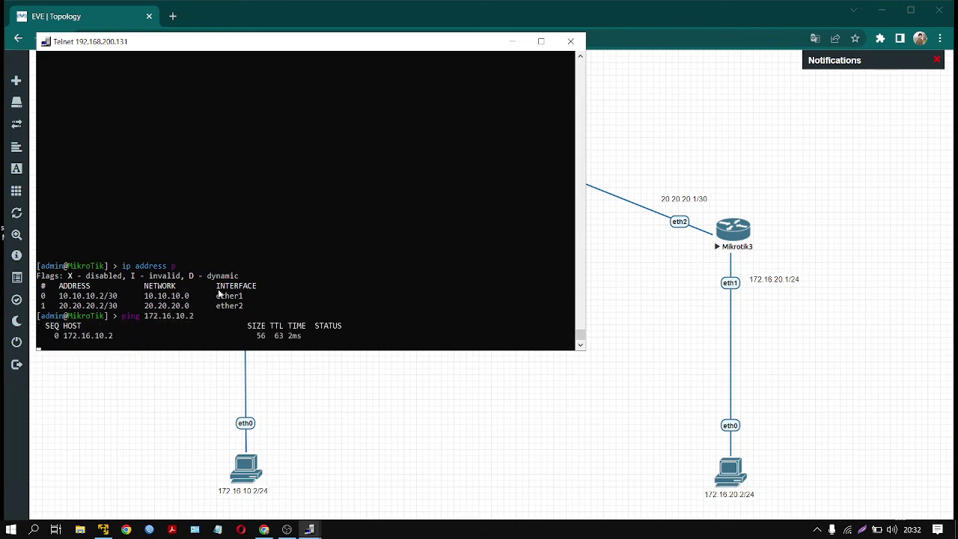
key(ctrl+c)
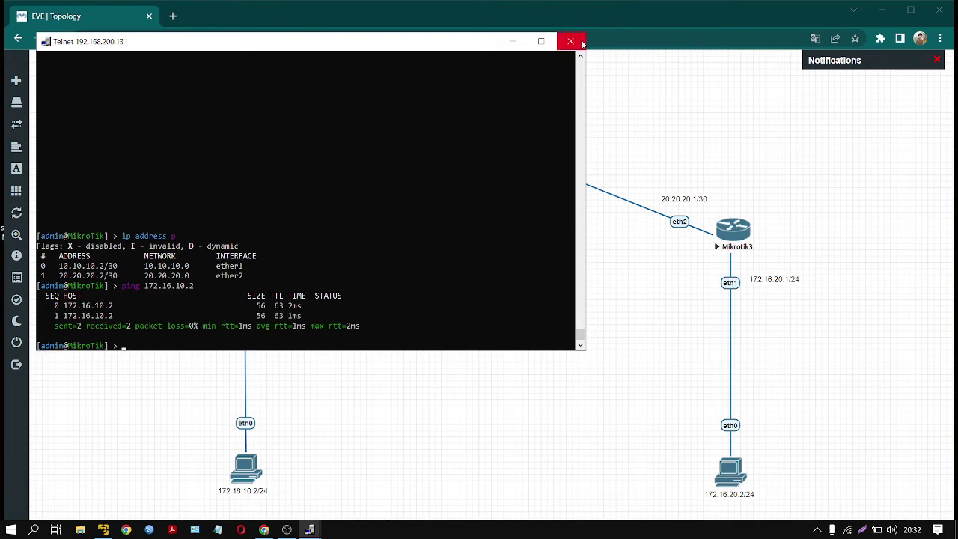
click(571, 41)
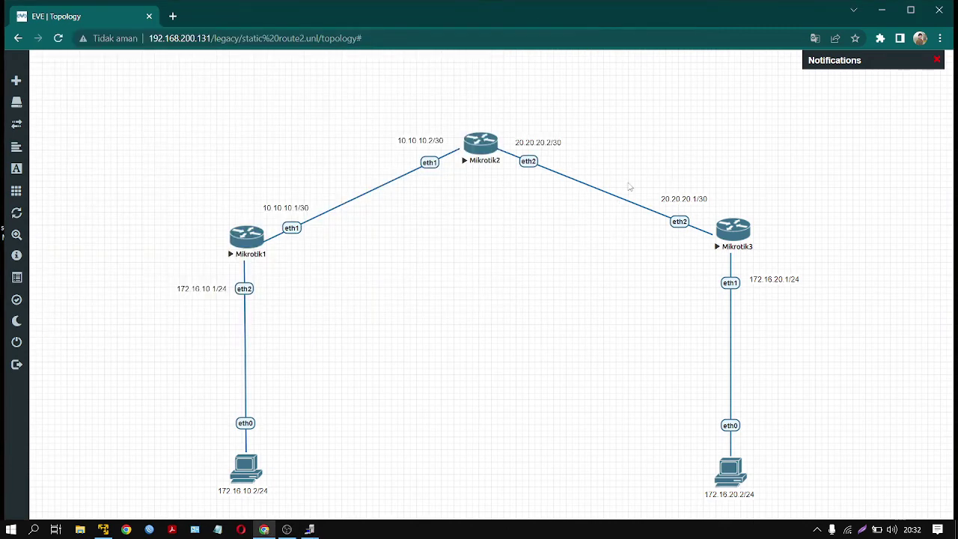
- Stop Mikrotik3 and VPC4 together
drag(628, 183, 777, 494)
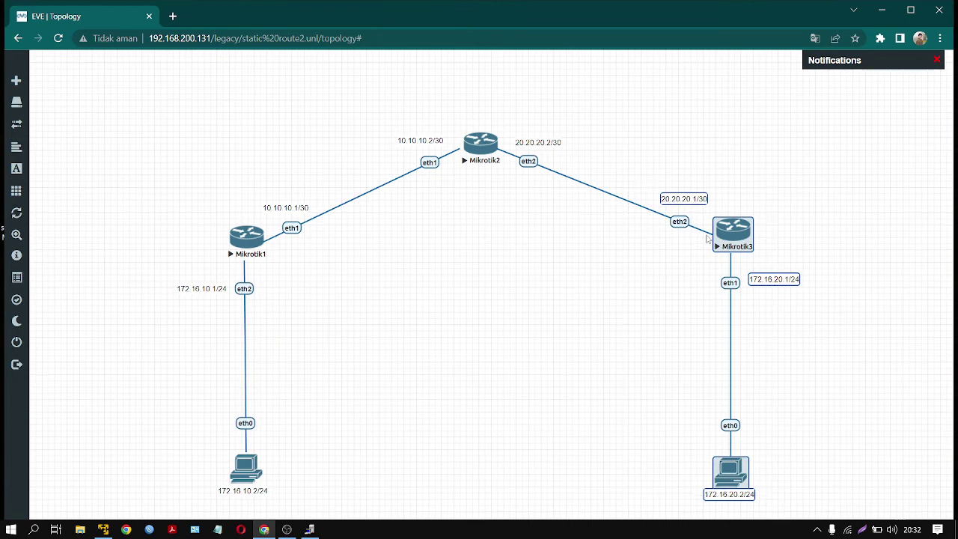
right_click(732, 237)
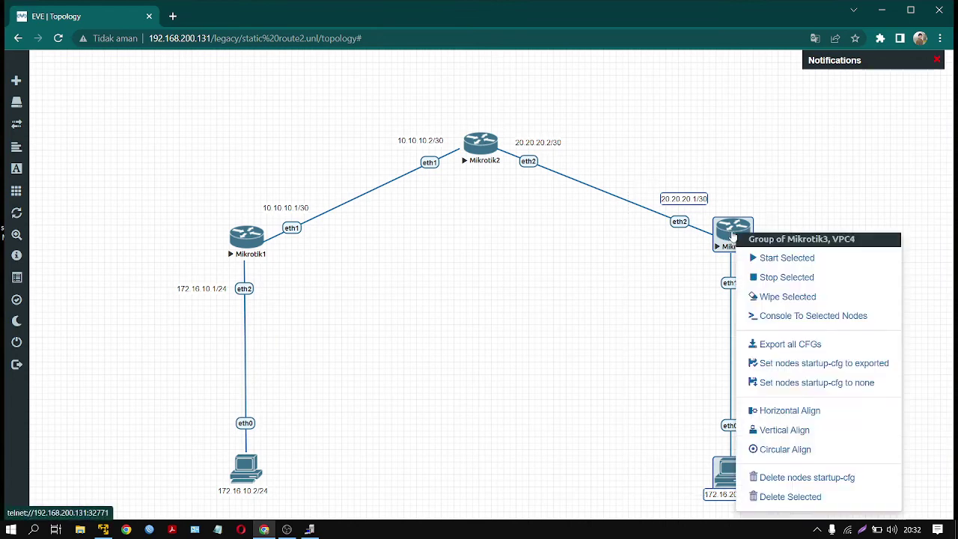
click(808, 279)
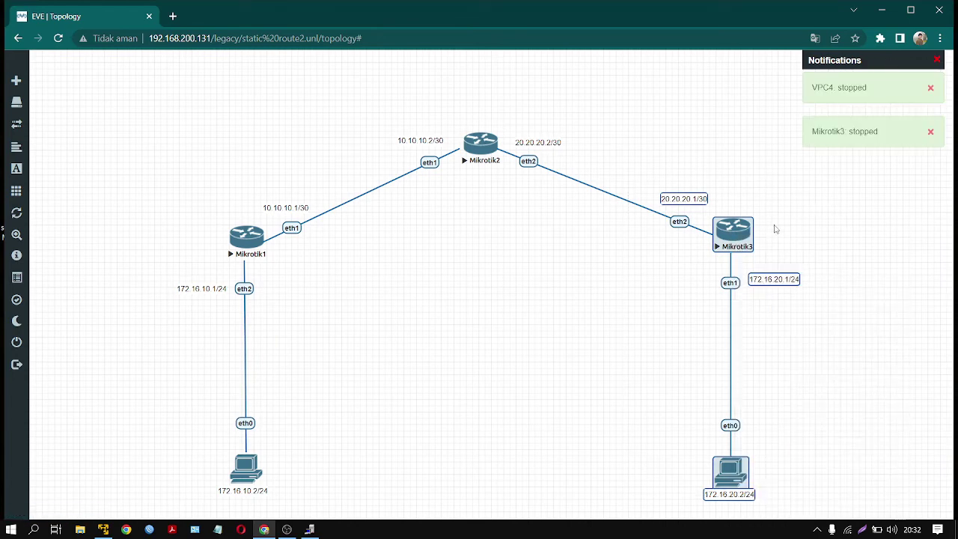
click(803, 232)
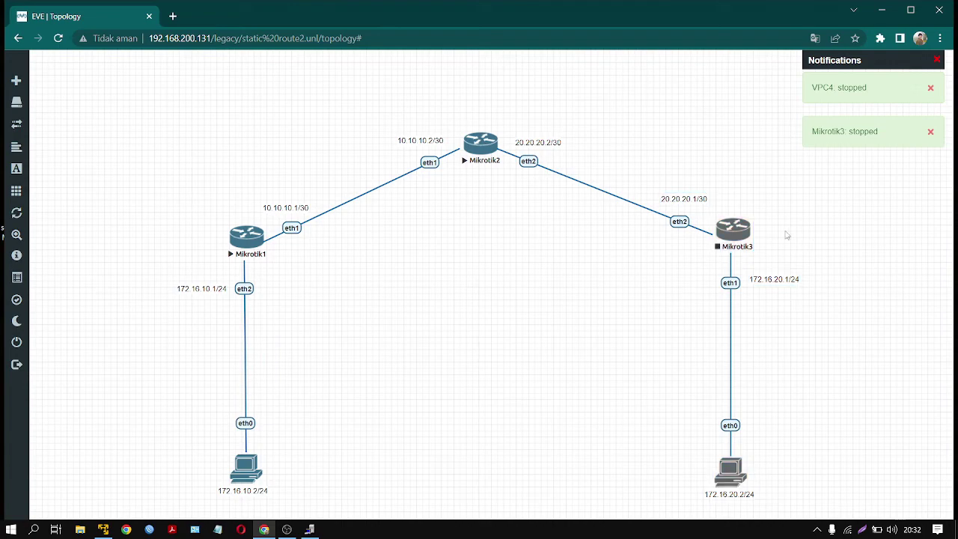
- Delete the Mikrotik3 node from the lab
right_click(747, 227)
click(772, 381)
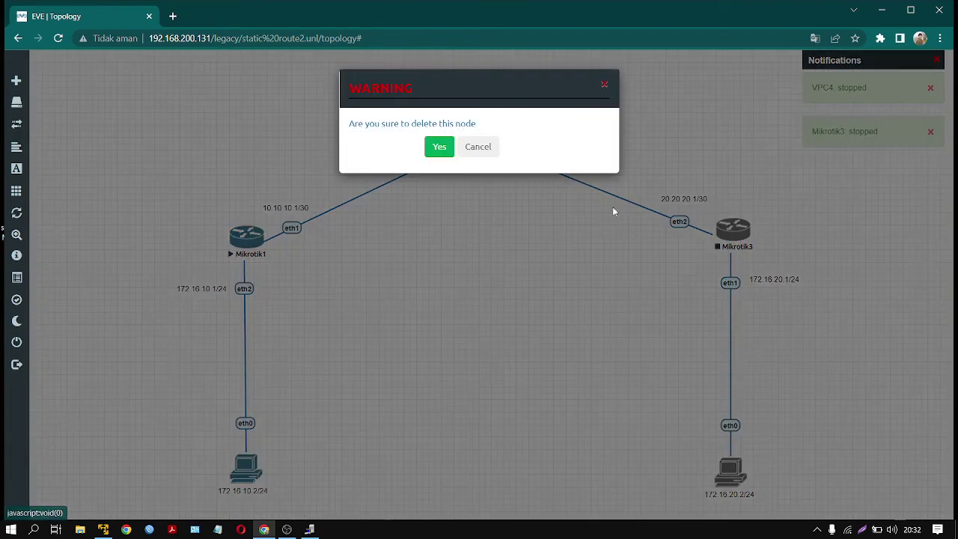
click(440, 147)
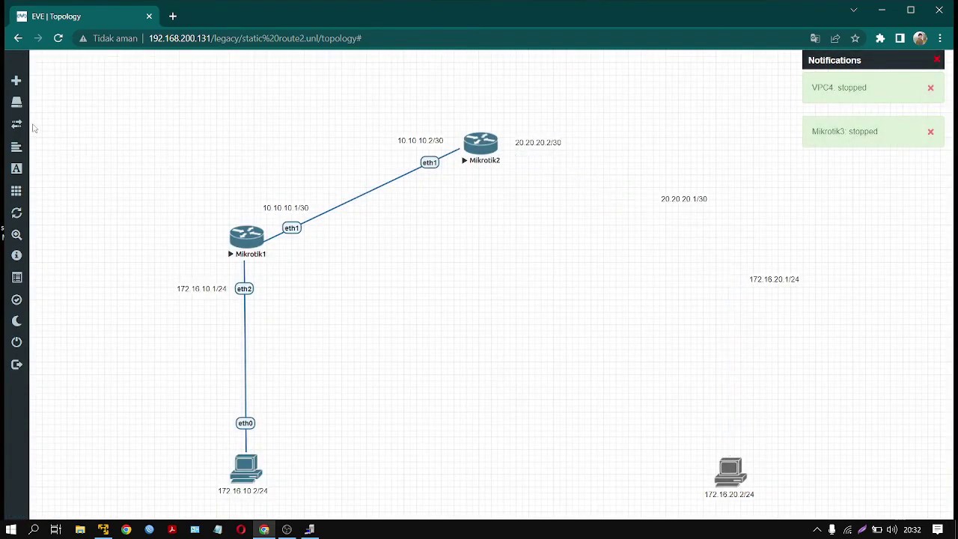
- Add a new MikroTik RouterOS node named Mikrotik and place it on the canvas
click(30, 79)
click(68, 102)
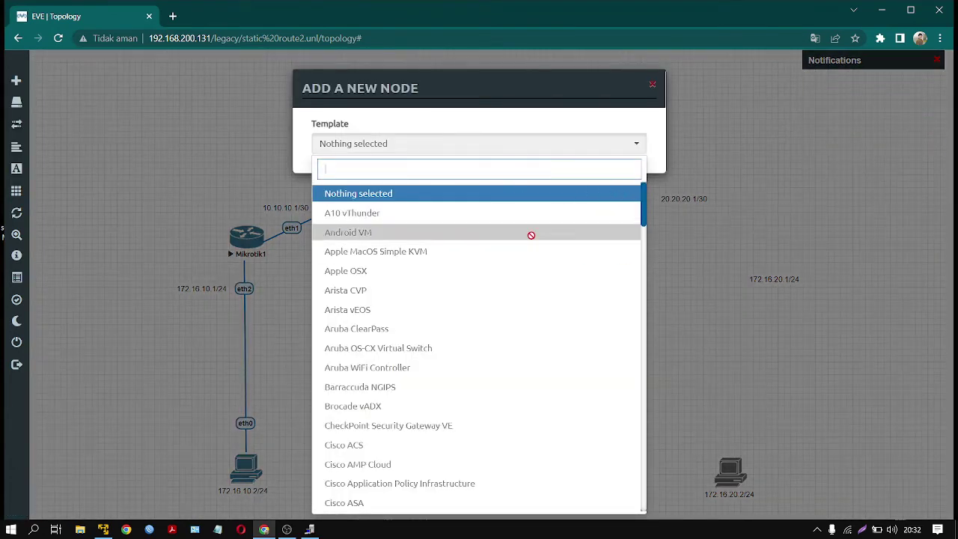
text(mik)
click(398, 194)
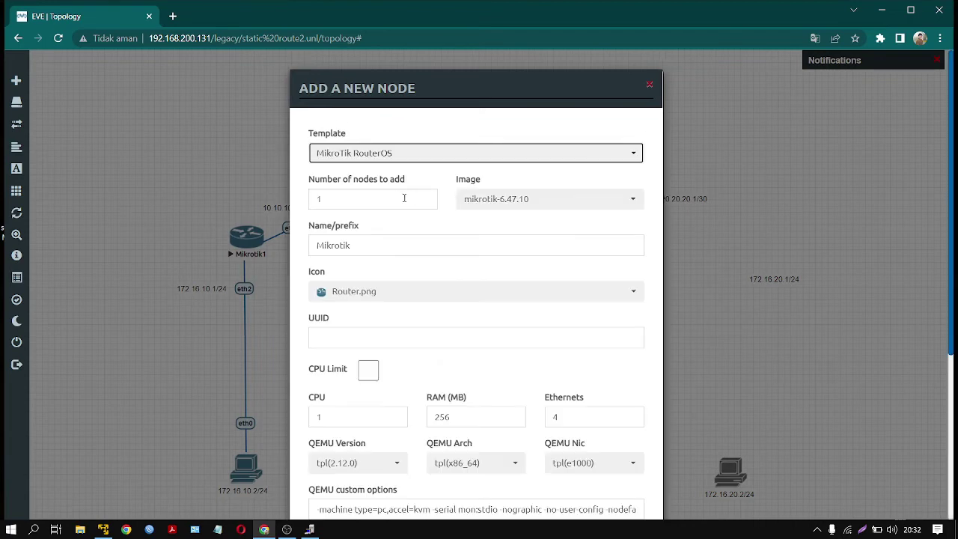
scroll(417, 295, down, 3)
click(412, 477)
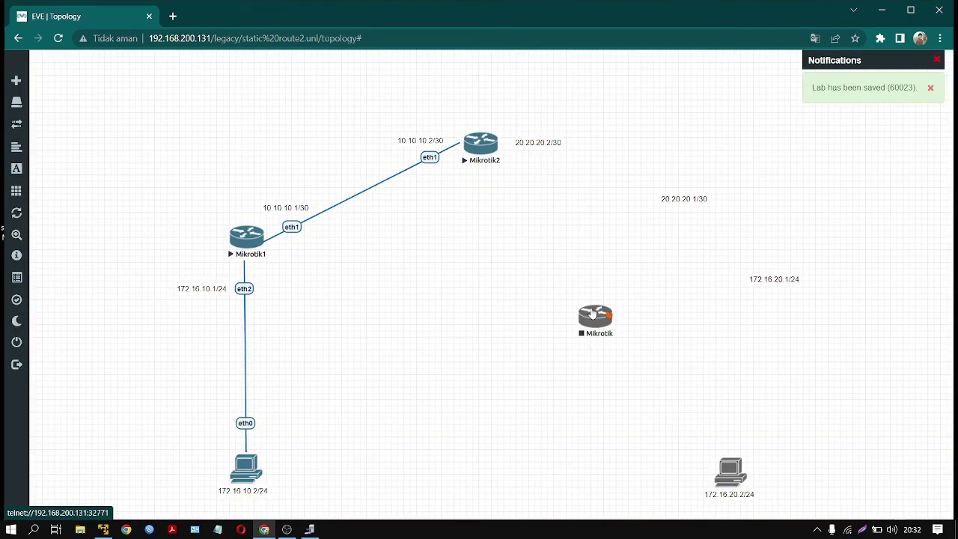
drag(592, 314, 730, 470)
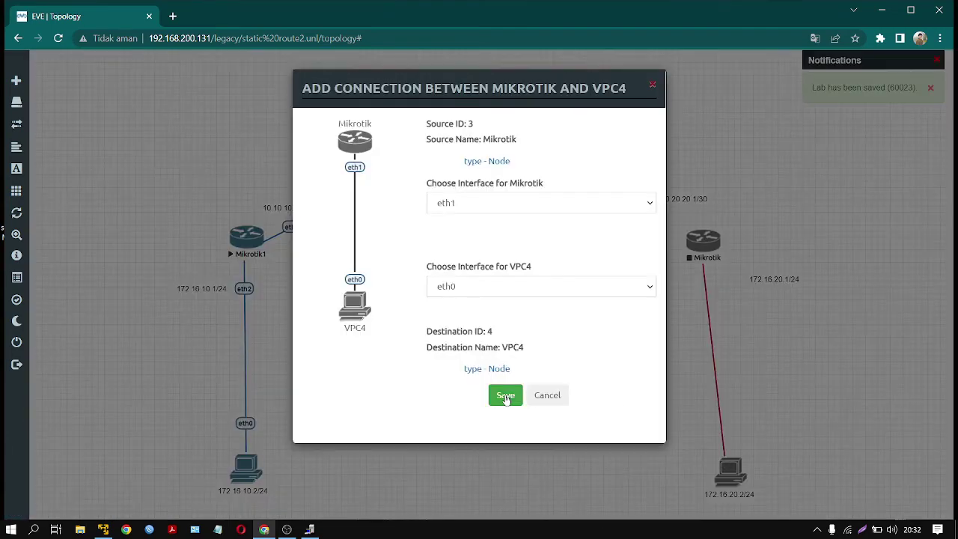
- Link Mikrotik's eth1 to VPC4, stop Mikrotik2, and connect the two routers eth2 to eth2
click(506, 396)
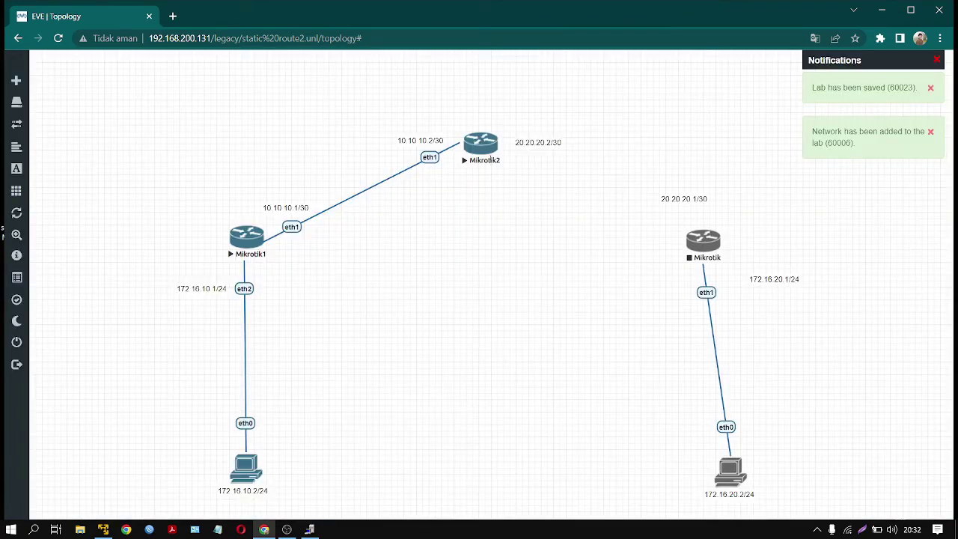
right_click(488, 149)
click(524, 174)
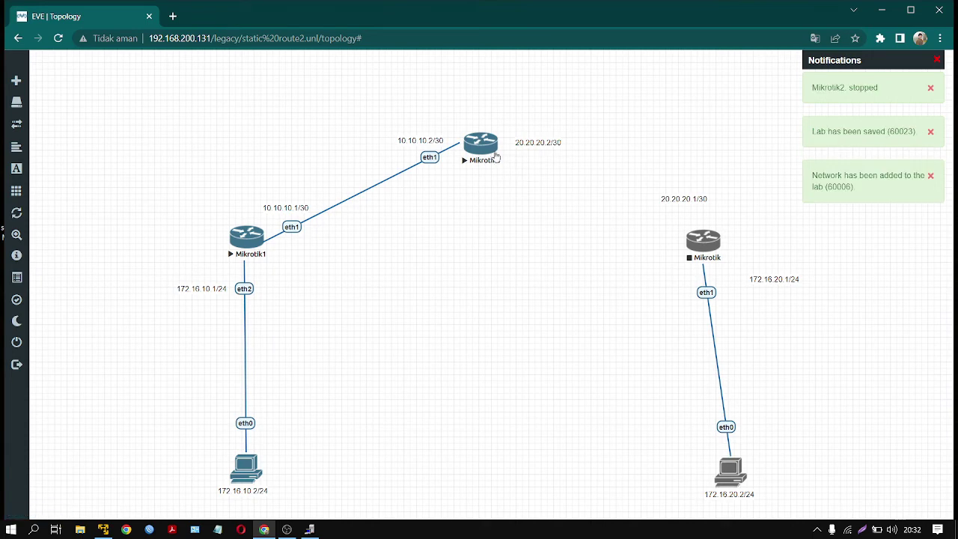
drag(708, 243, 483, 146)
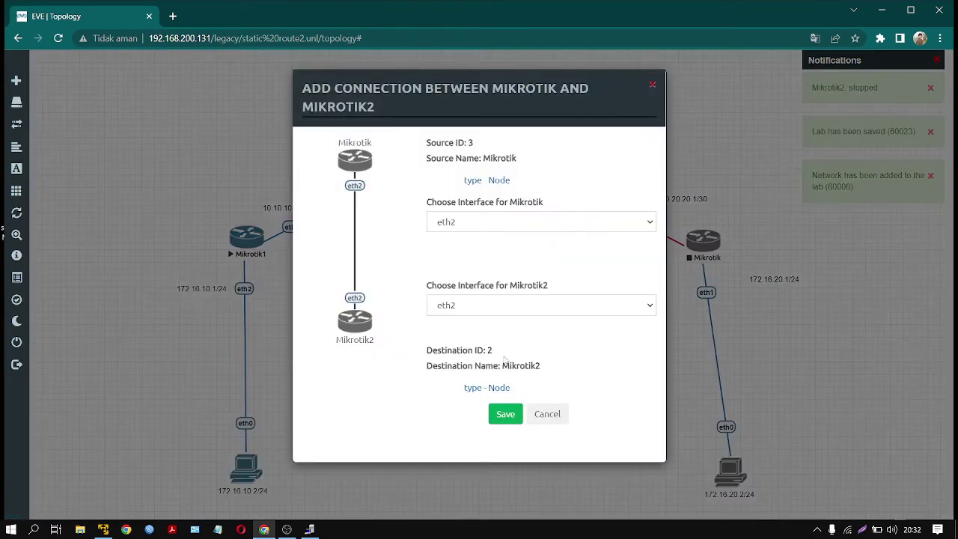
click(506, 414)
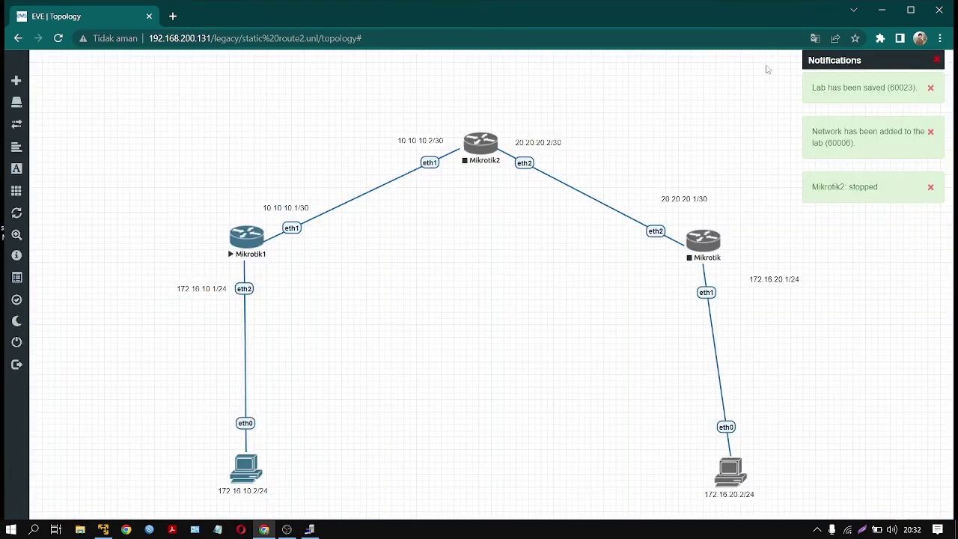
- Start Mikrotik2, VPC4 and Mikrotik, and open VPC4's telnet console
right_click(494, 142)
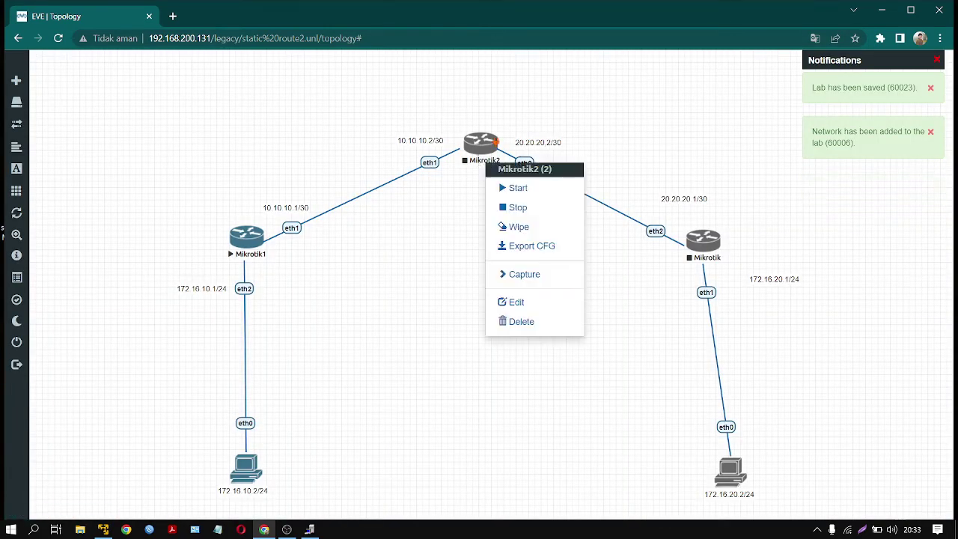
click(516, 188)
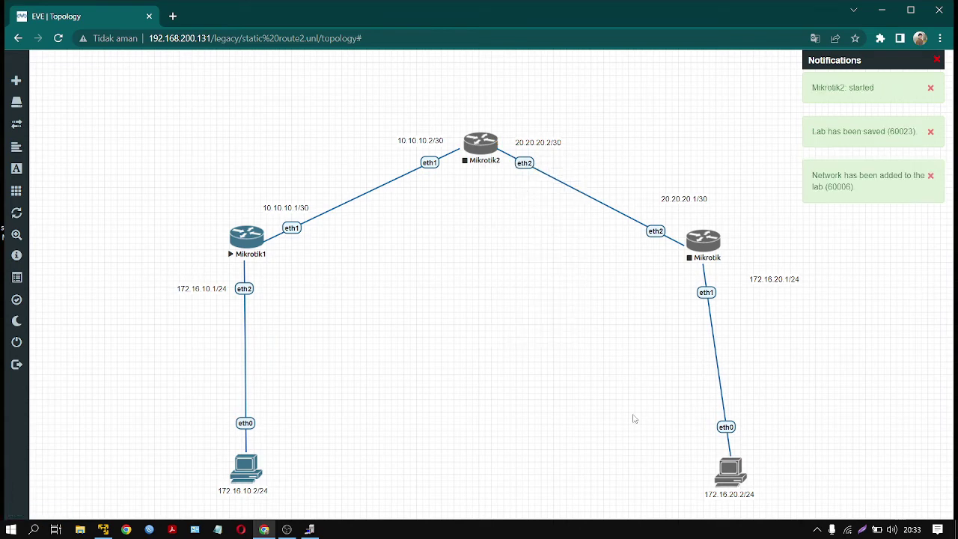
drag(648, 180, 726, 485)
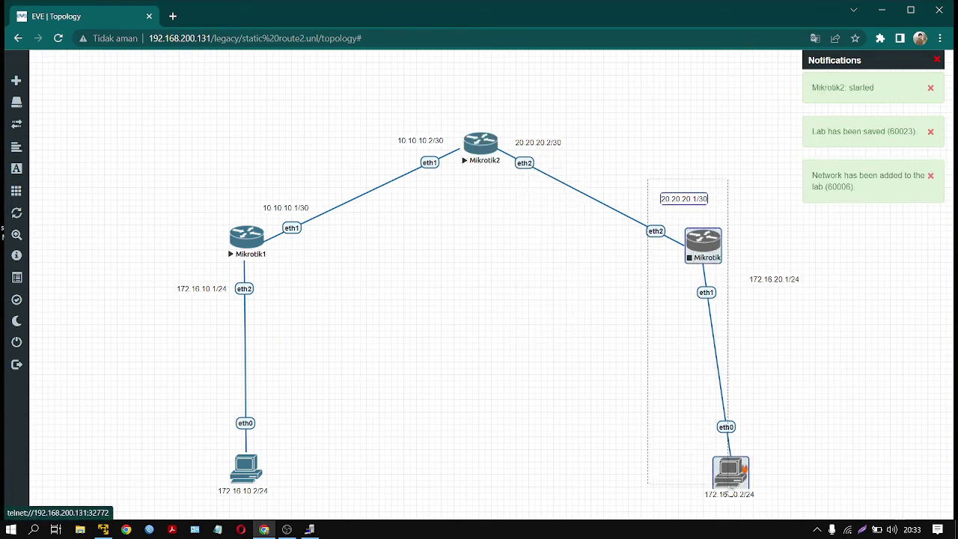
right_click(732, 473)
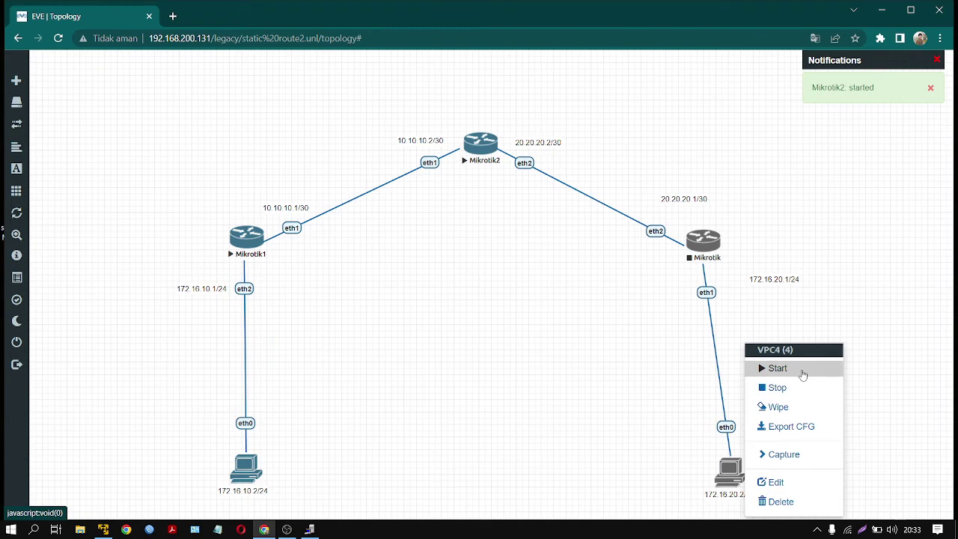
click(802, 368)
right_click(717, 247)
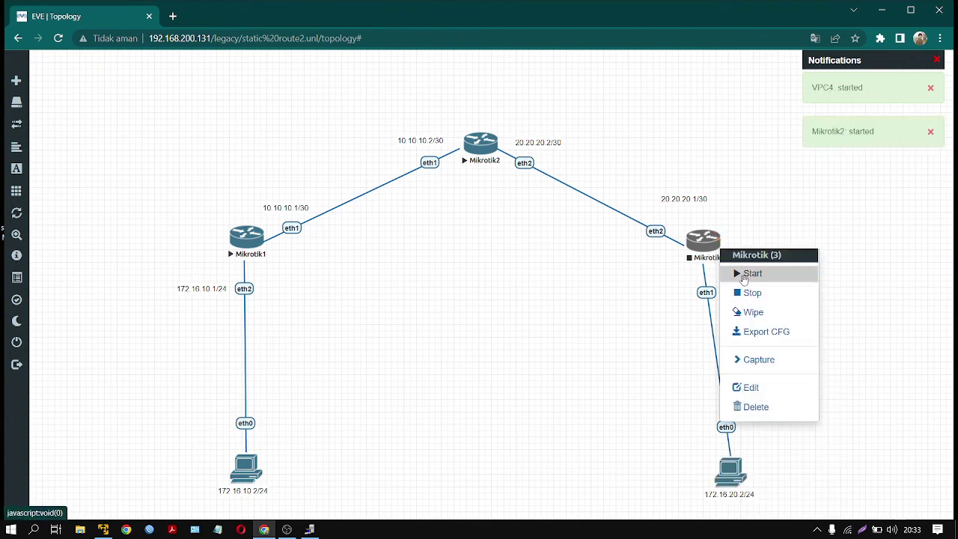
click(751, 274)
click(731, 474)
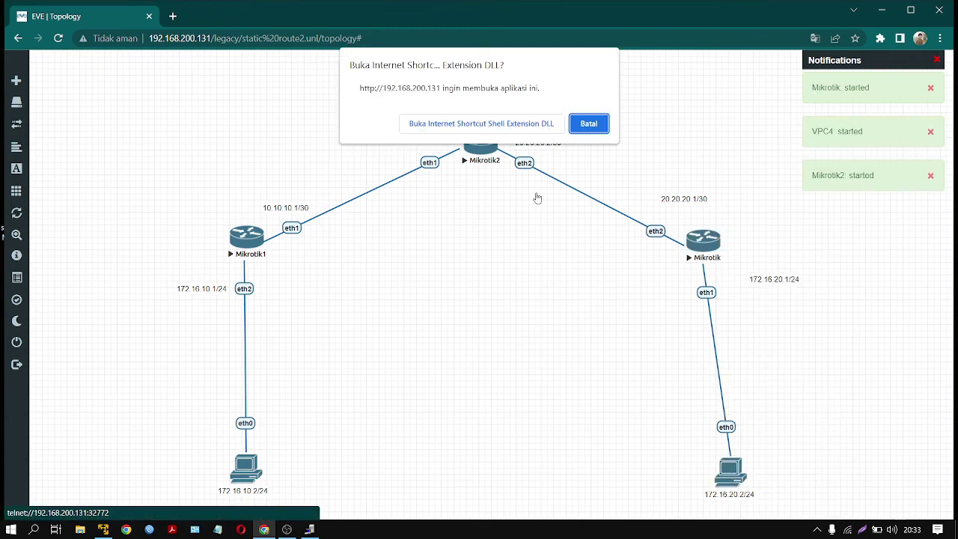
click(536, 123)
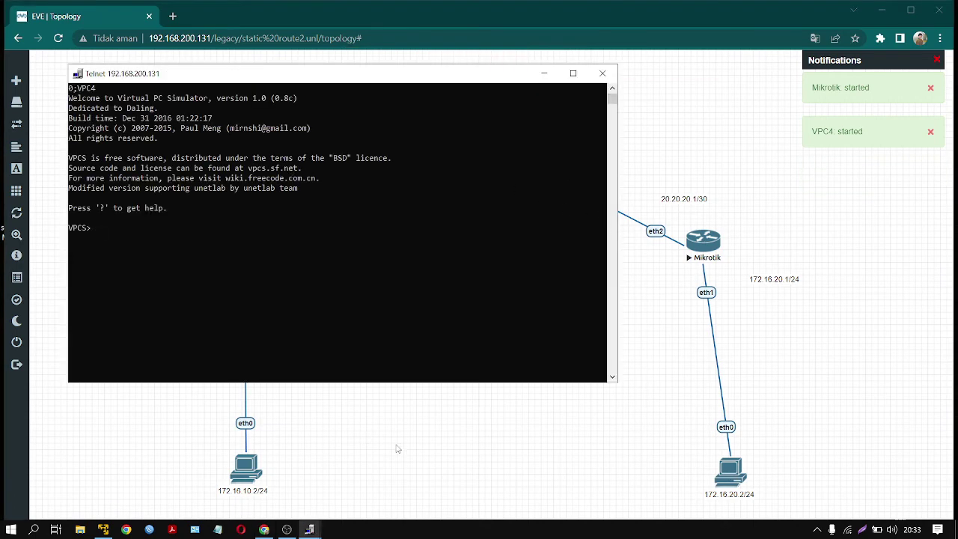
- Set VPC4 to 172.16.20.2/24 with gateway 172.16.20.1 via the 'ip' command, then close the console
text(172.16.20.2)
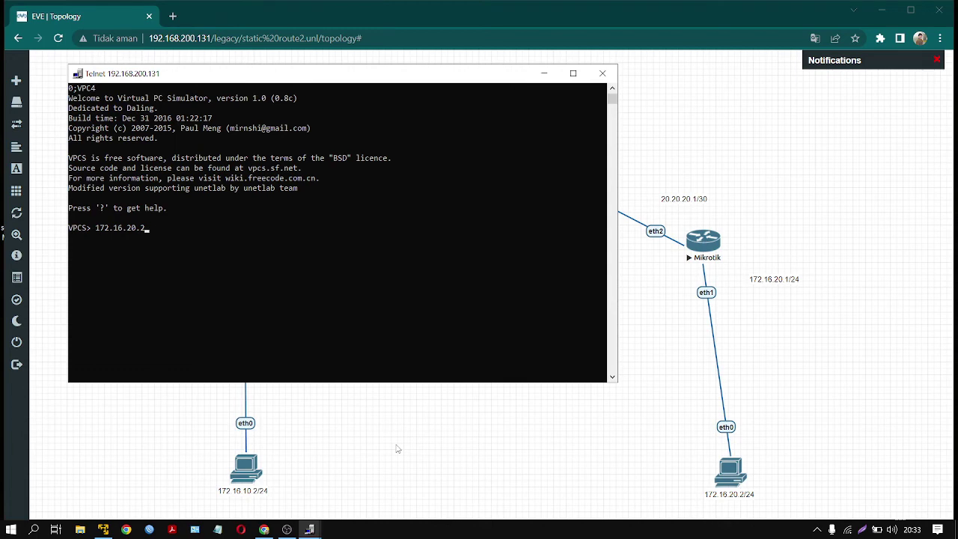
text( 24 172.16.20.1)
key(Return)
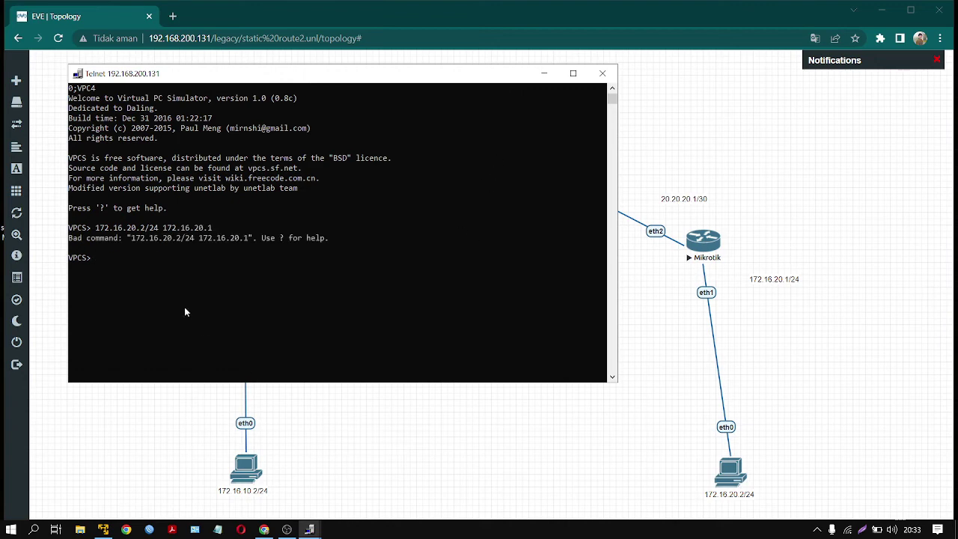
text(ip 172.16.20.2/24 172.16.20.1)
key(Return)
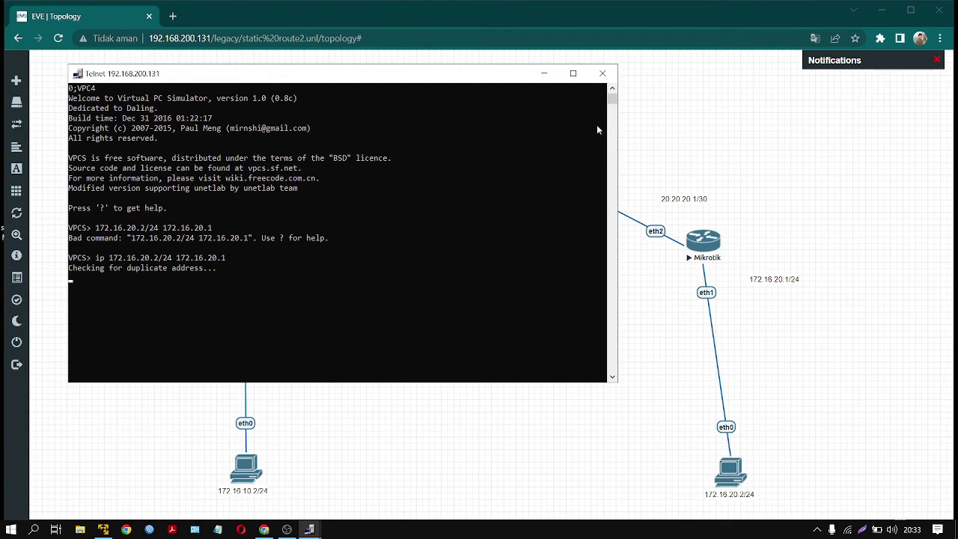
click(604, 75)
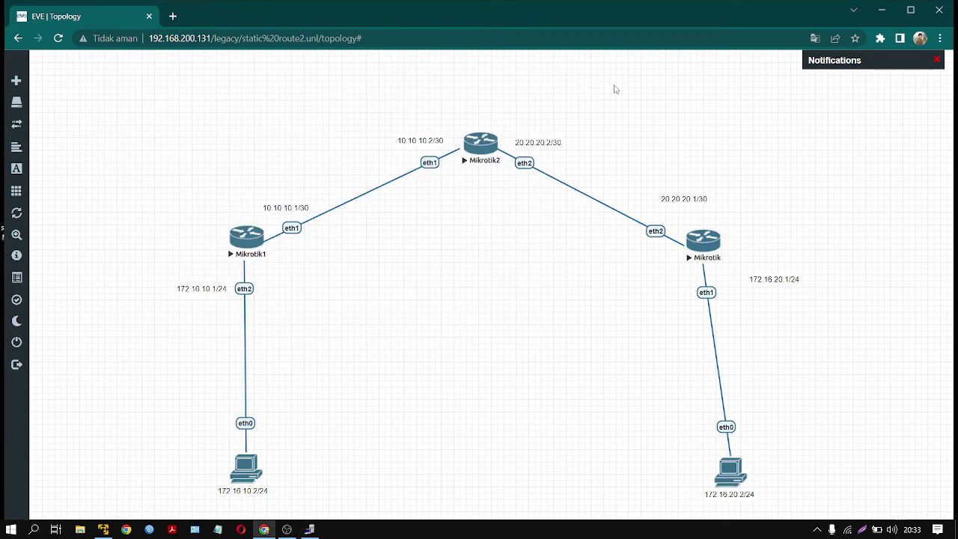
- Open Mikrotik's console, log in with the default admin account, and skip the license
click(708, 239)
click(523, 124)
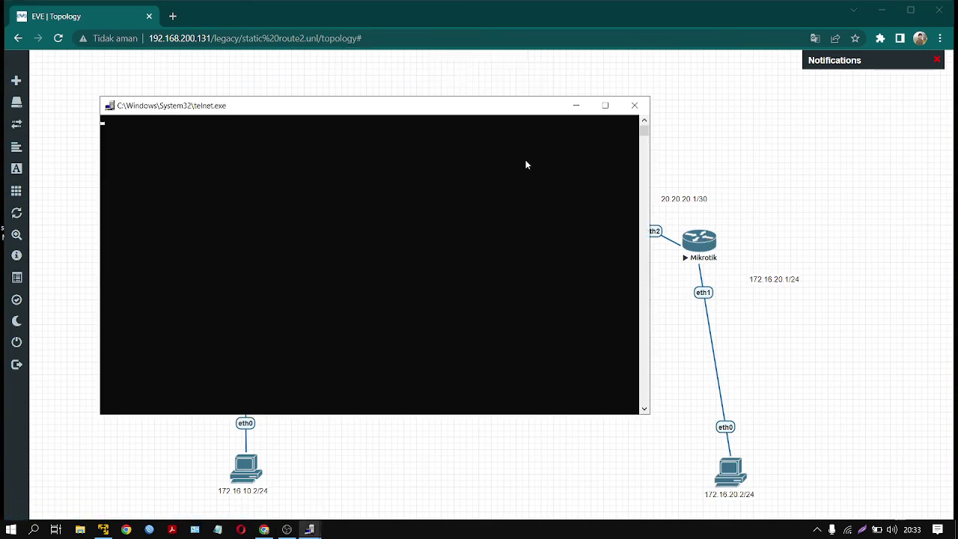
drag(415, 110, 680, 287)
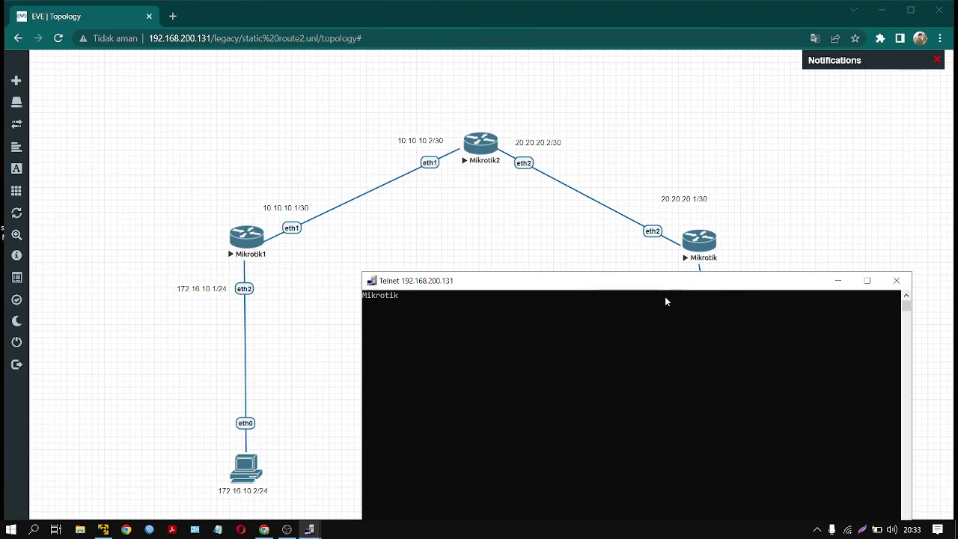
text(admin)
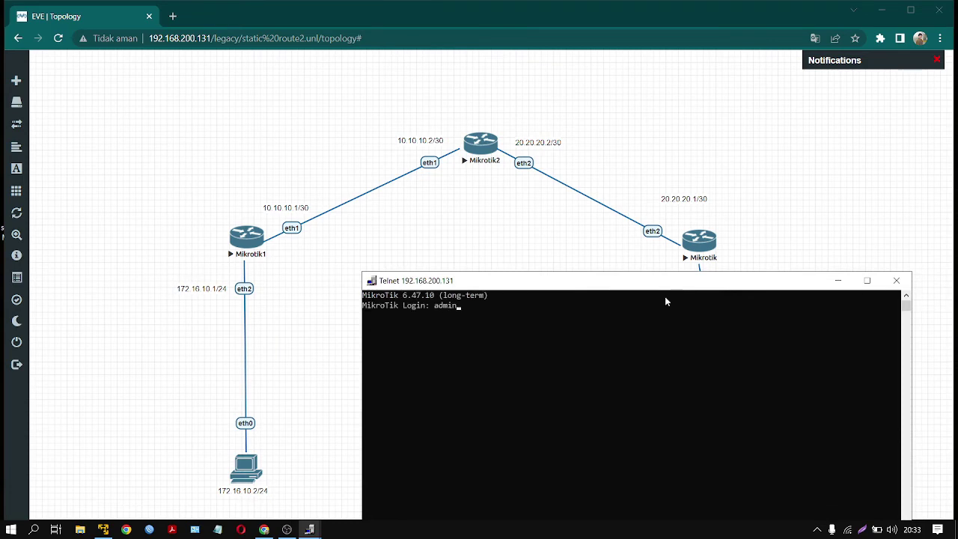
key(Return)
key(Return)
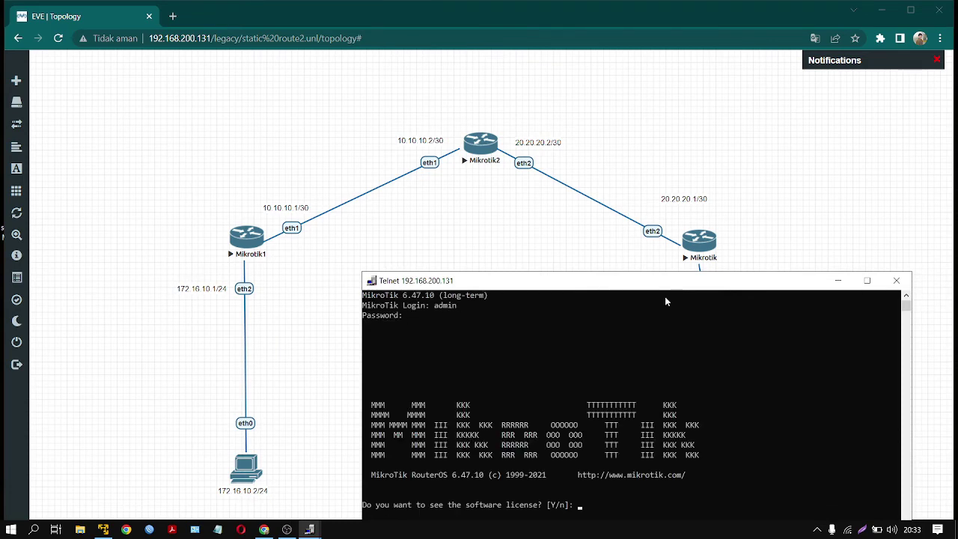
key(n)
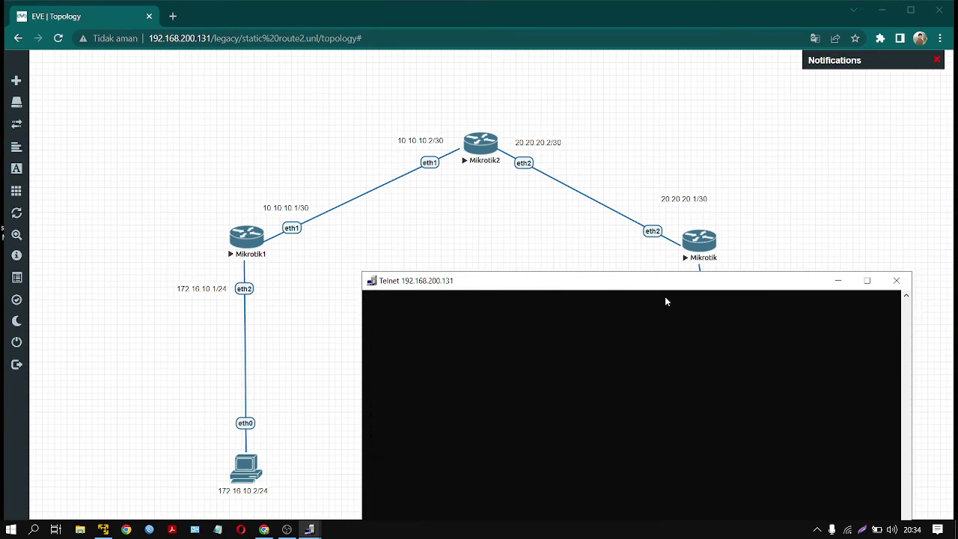
drag(686, 283, 399, 196)
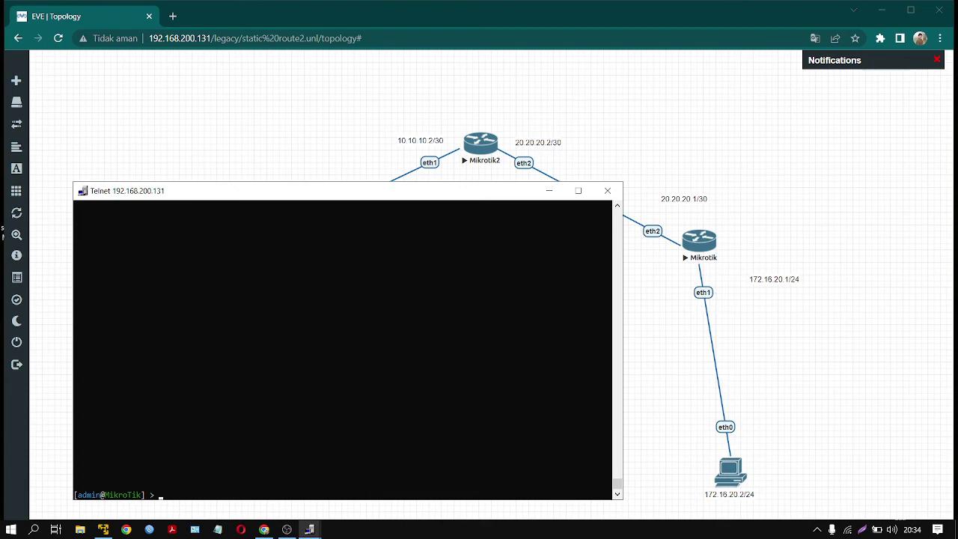
- Assign 172.16.20.1/24 to ether1 and ping VPC4 at 172.16.20.2 successfully
text(ip address add address=172.16.20.1/24 interface=)
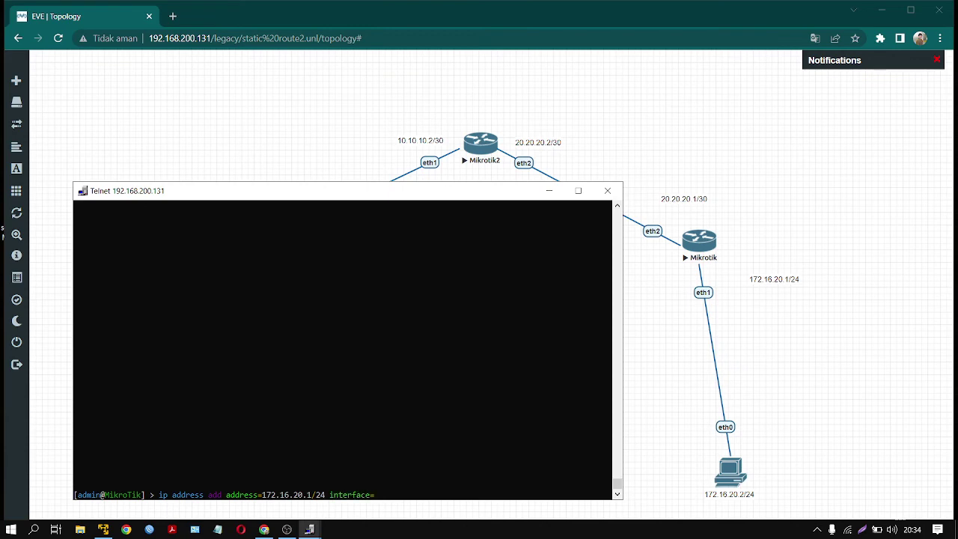
text(ether1)
key(Return)
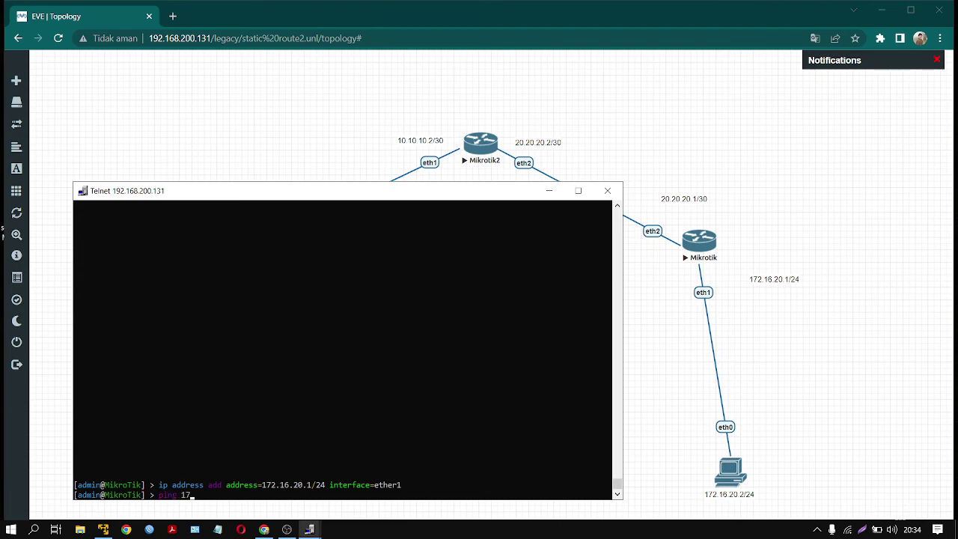
text(ping 172.16.20.2)
key(Return)
key(ctrl+c)
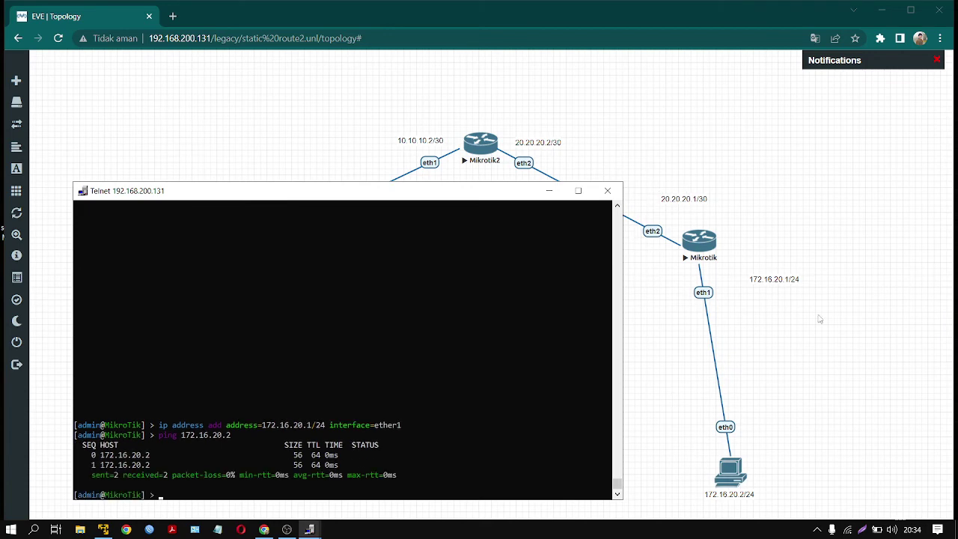
- Assign 20.20.20.1/30 to ether2, ping Mikrotik2 at 20.20.20.2, then close the console
text(ip 172.)
key(BackSpace)
key(BackSpace)
key(BackSpace)
key(BackSpace)
text(add add address=20.20.20.1/30)
text(interface=ether2)
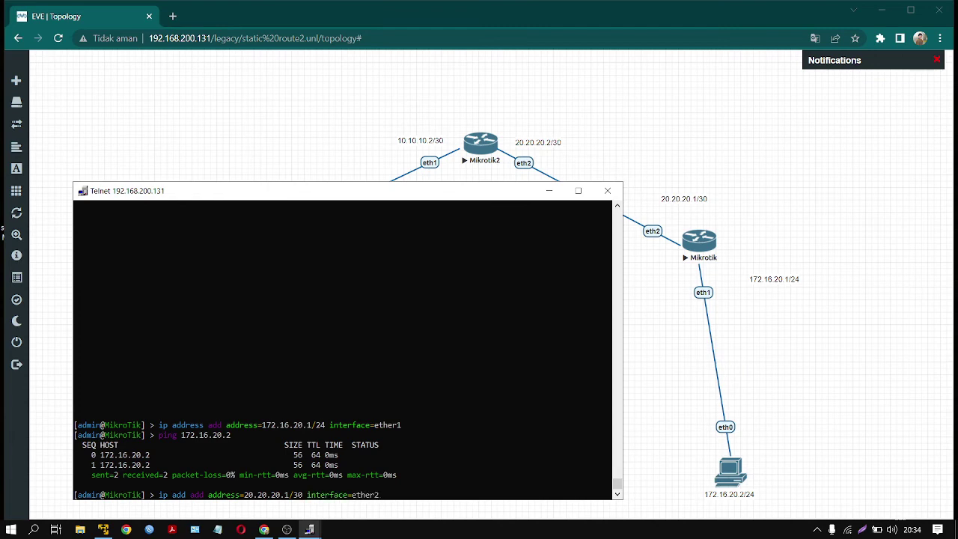
key(Return)
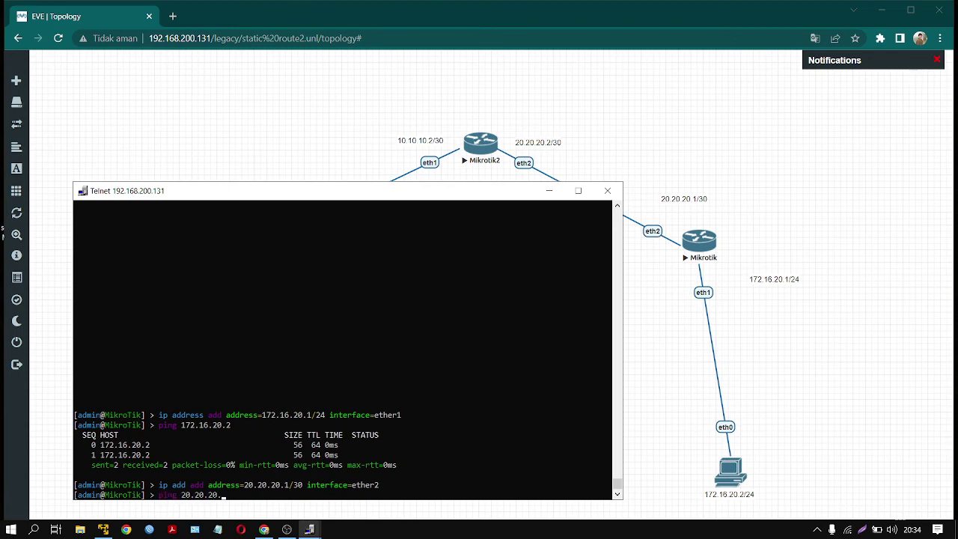
key(Return)
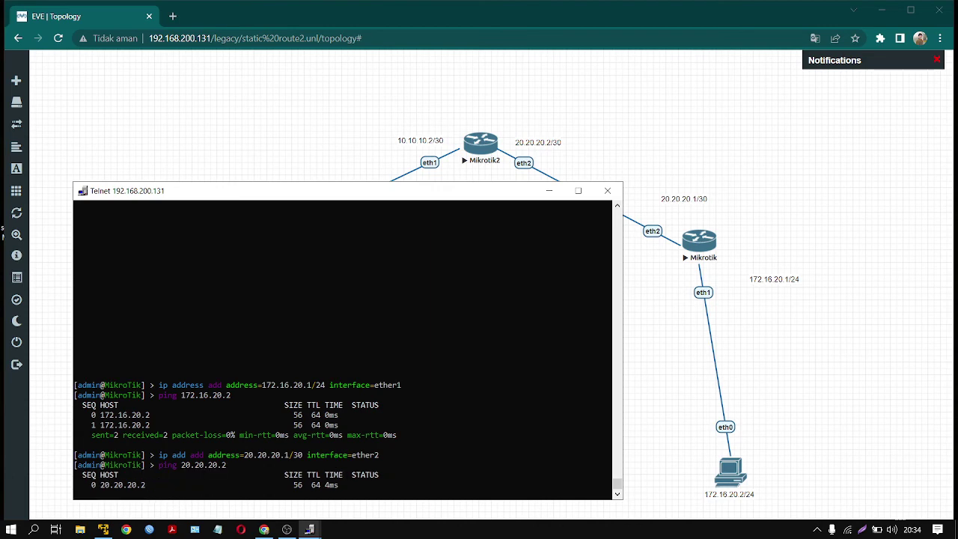
key(ctrl+c)
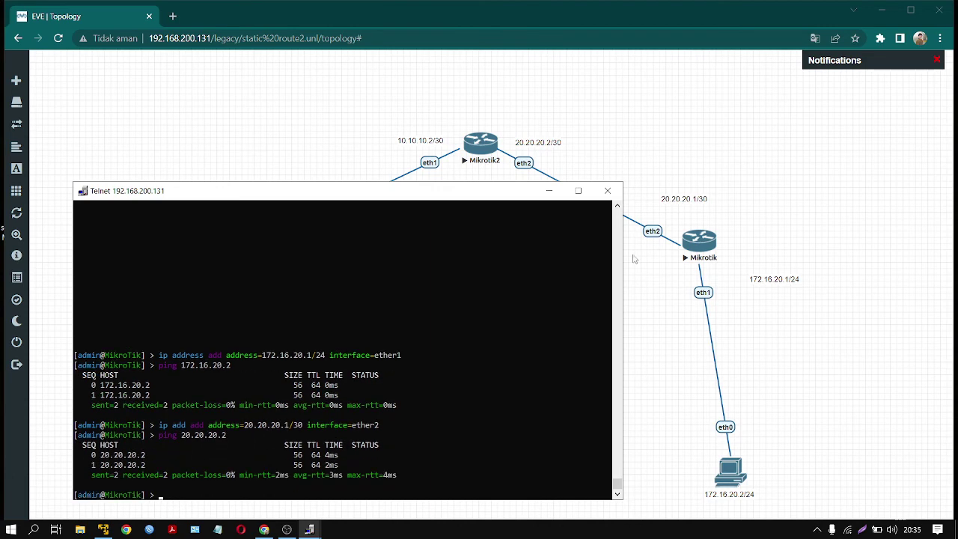
click(606, 194)
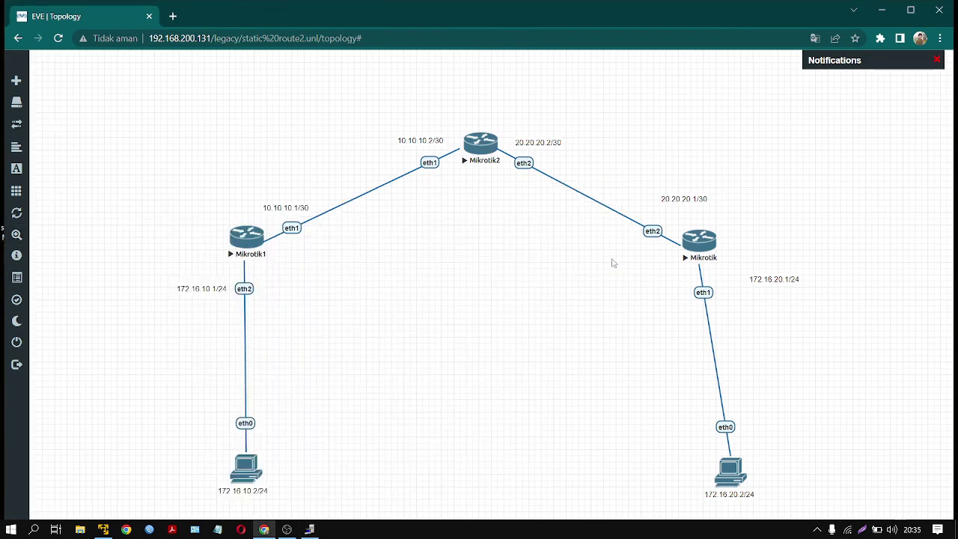
- Launch a console to the right Mikrotik router and return to the topology page
drag(635, 122, 843, 516)
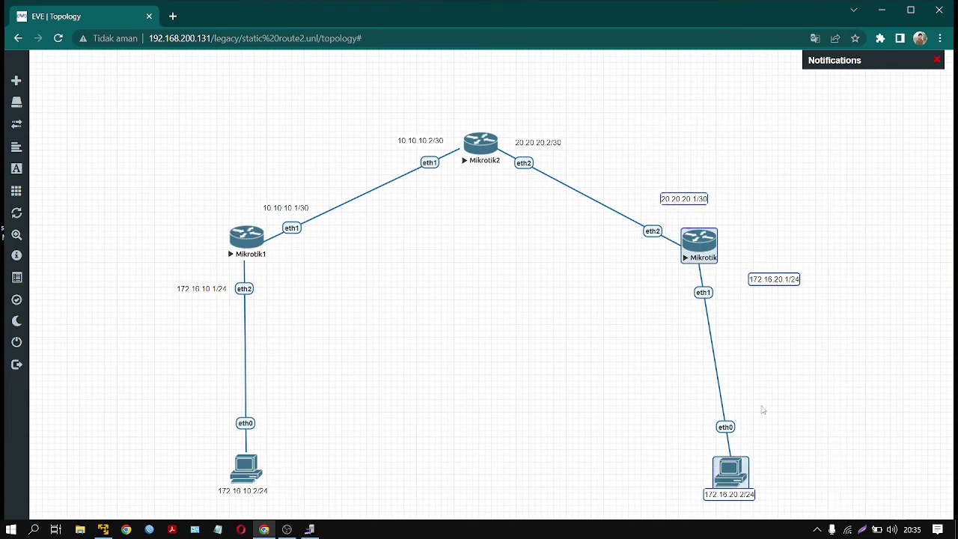
click(739, 359)
drag(700, 240, 696, 244)
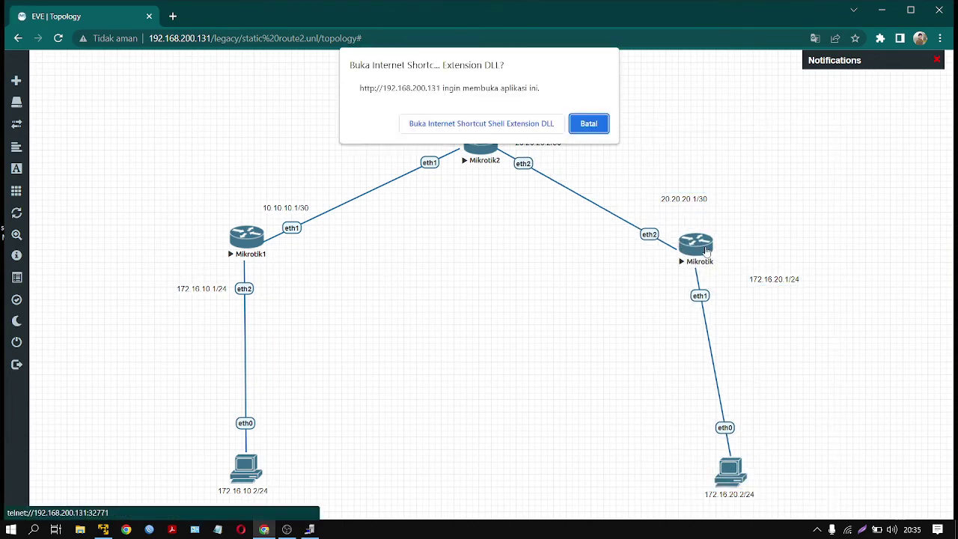
click(481, 123)
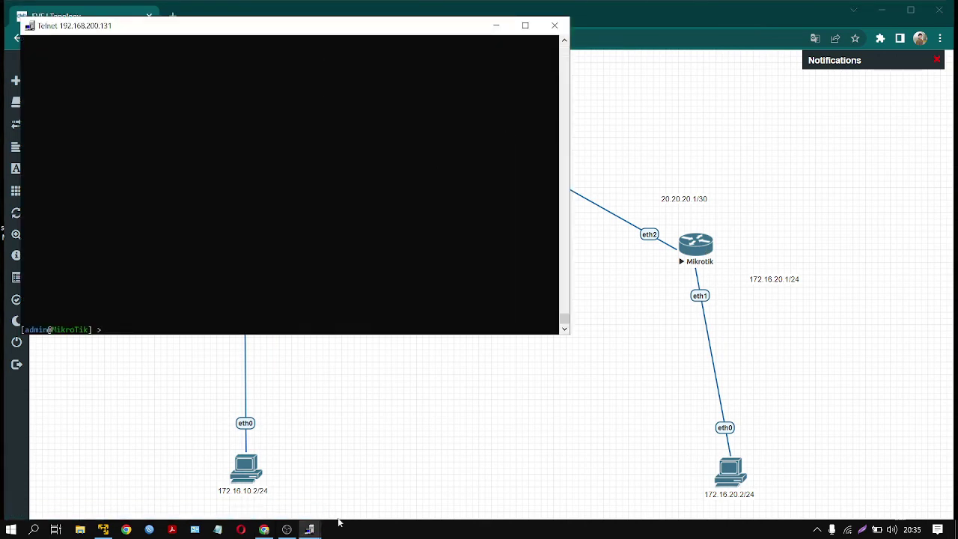
click(732, 253)
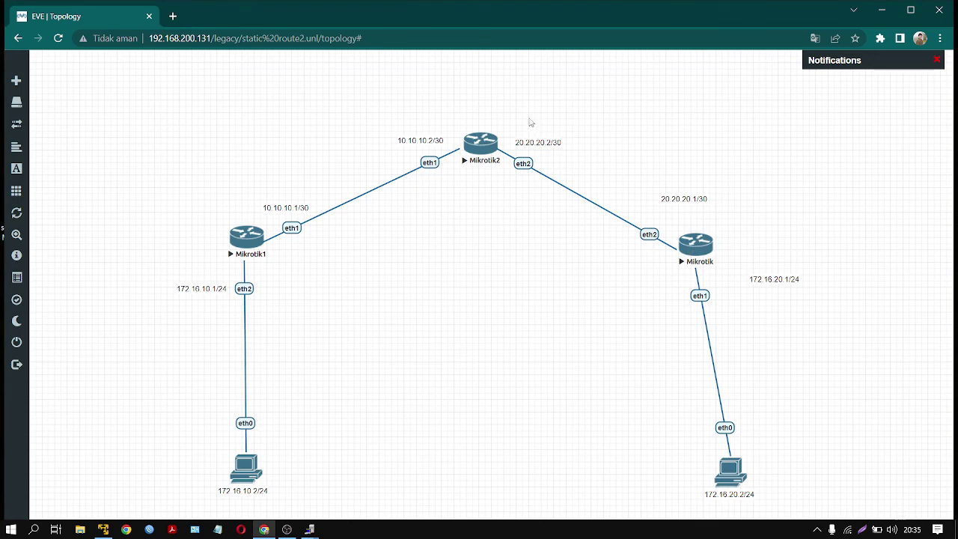
- Select the lab's nodes and link labels, then close the old telnet console windows
drag(522, 106, 714, 247)
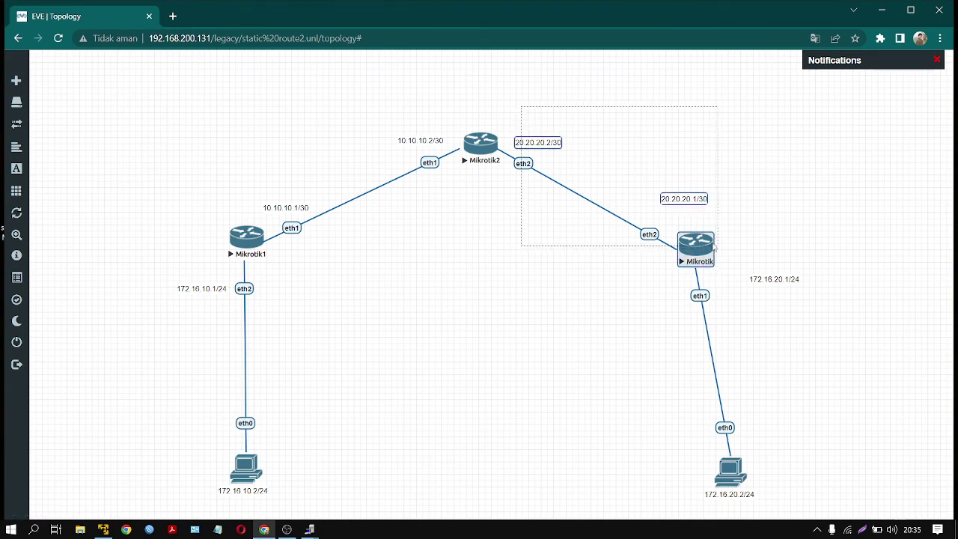
drag(449, 86, 276, 242)
drag(91, 252, 350, 516)
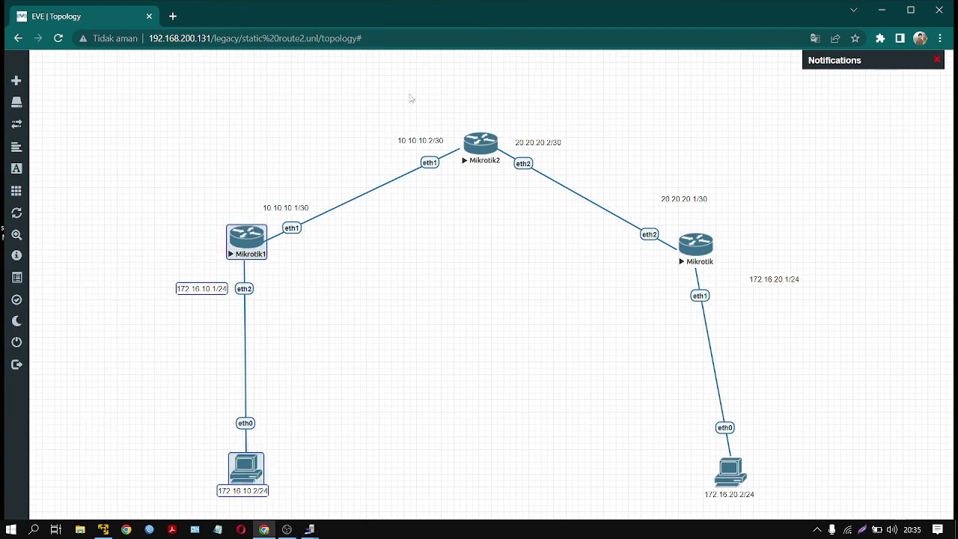
drag(456, 77, 178, 511)
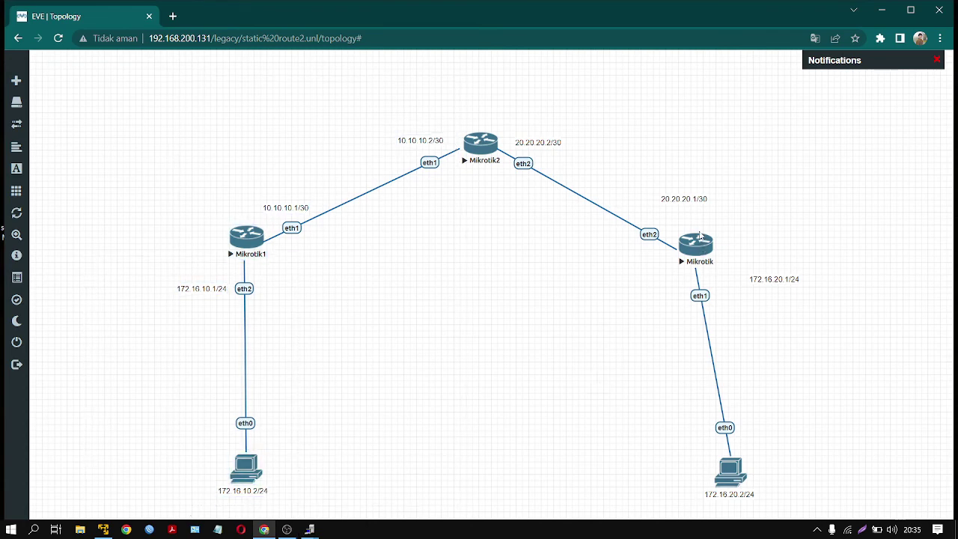
mouse_move(313, 527)
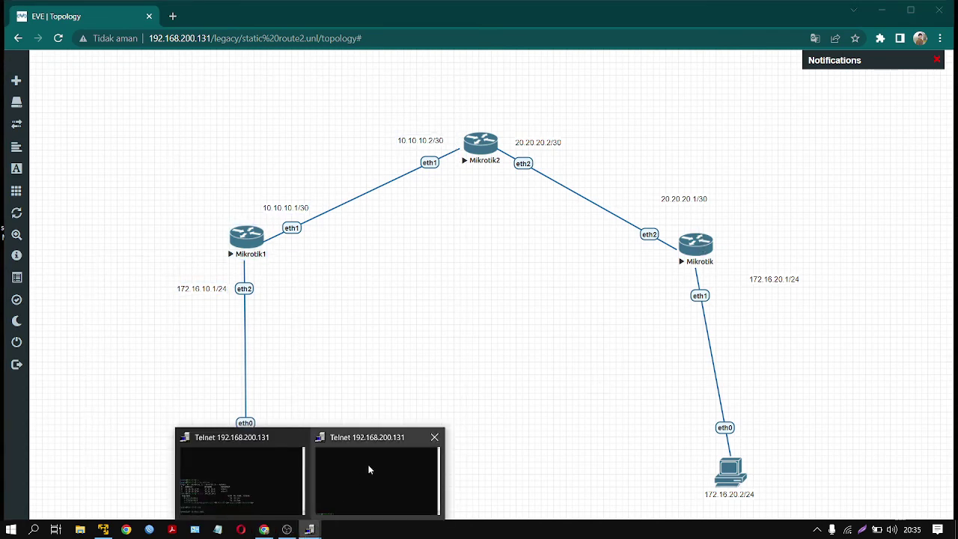
click(434, 437)
click(366, 437)
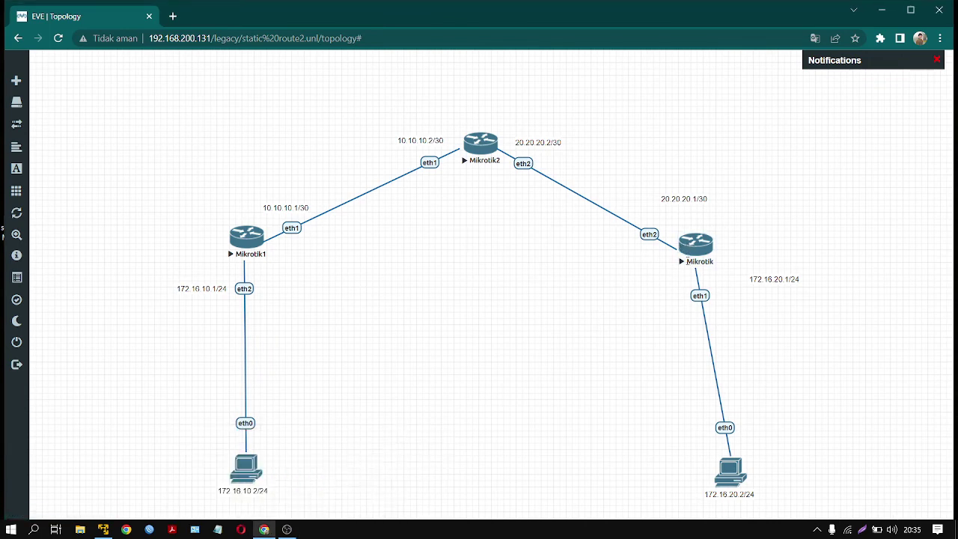
- Reopen the right Mikrotik router's console and position it beside the topology
click(692, 257)
click(482, 125)
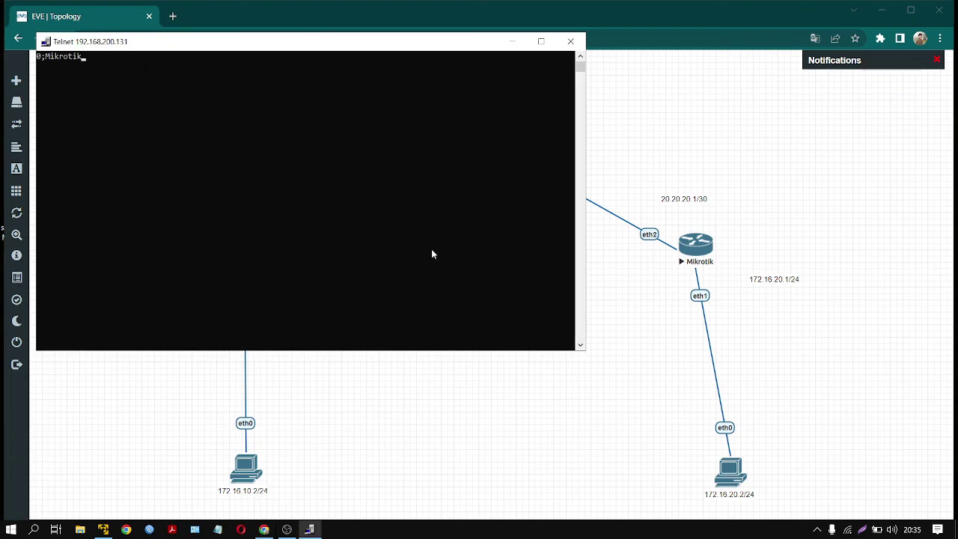
drag(482, 55, 732, 262)
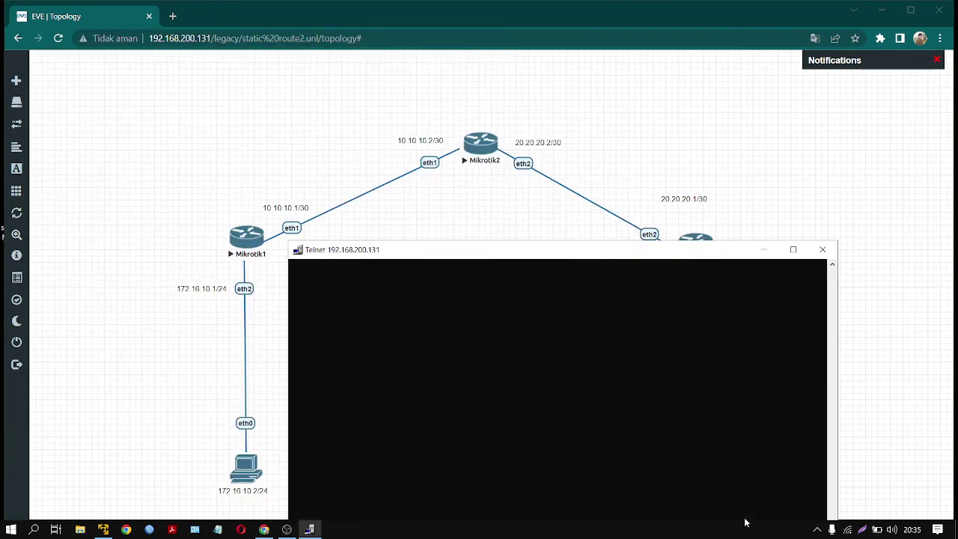
drag(660, 254, 728, 220)
drag(659, 231, 580, 231)
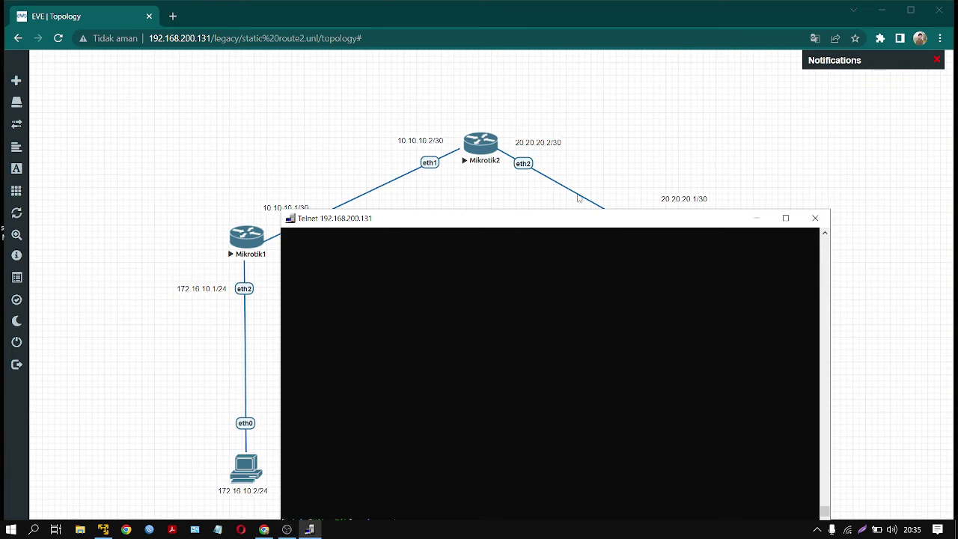
drag(574, 223, 687, 268)
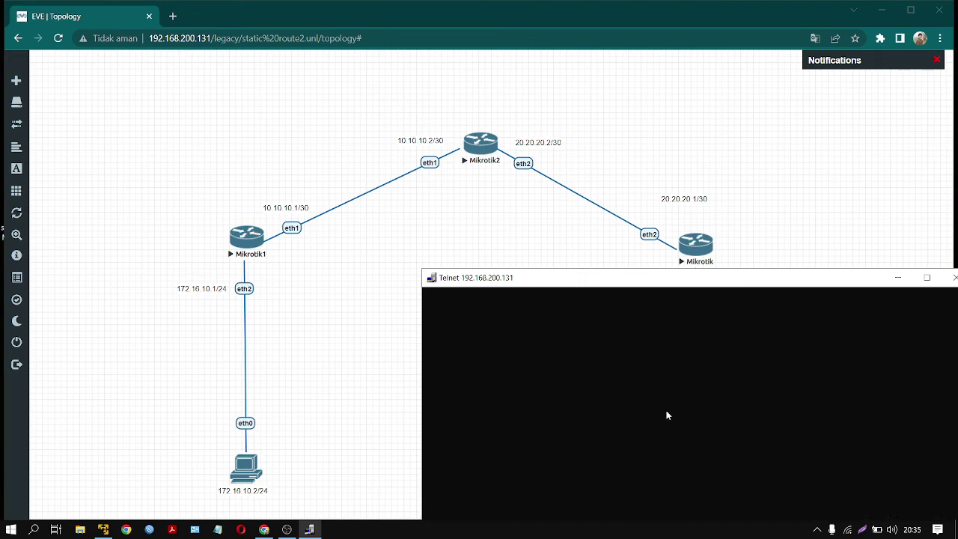
drag(665, 274, 590, 163)
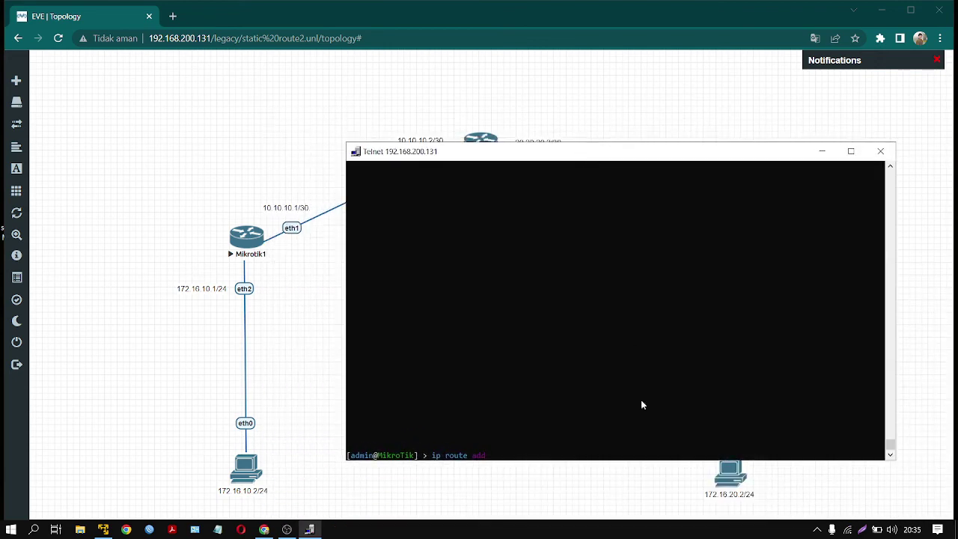
- Add a static route to 10.10.10.0/30 via gateway 20.20.20.2
text(dst-address=)
drag(499, 151, 523, 214)
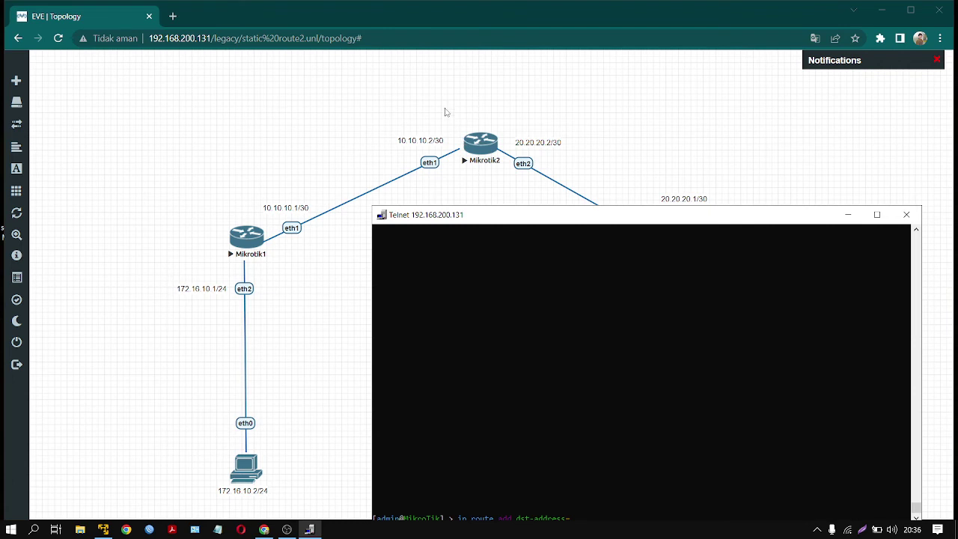
drag(515, 222, 510, 172)
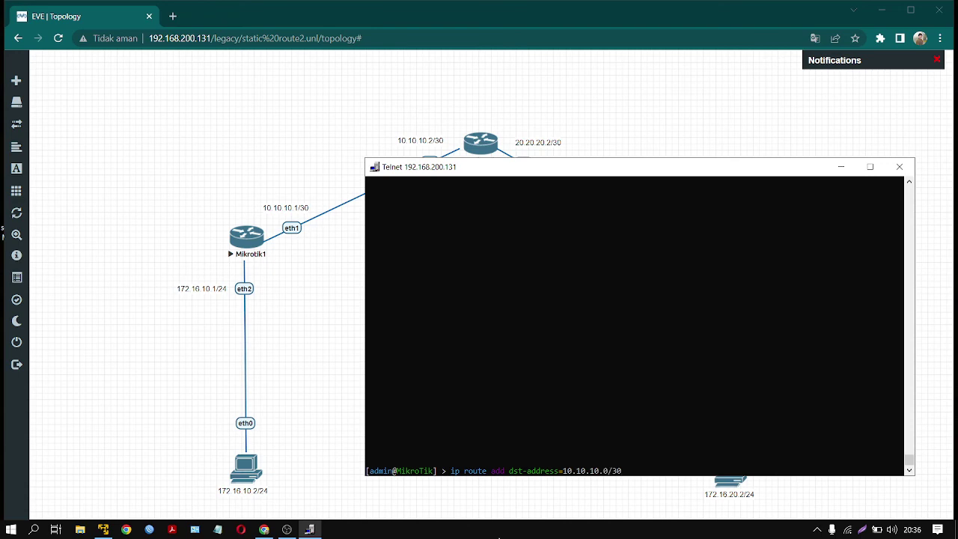
text(gate)
key(Tab)
text(20.20.20)
key(Return)
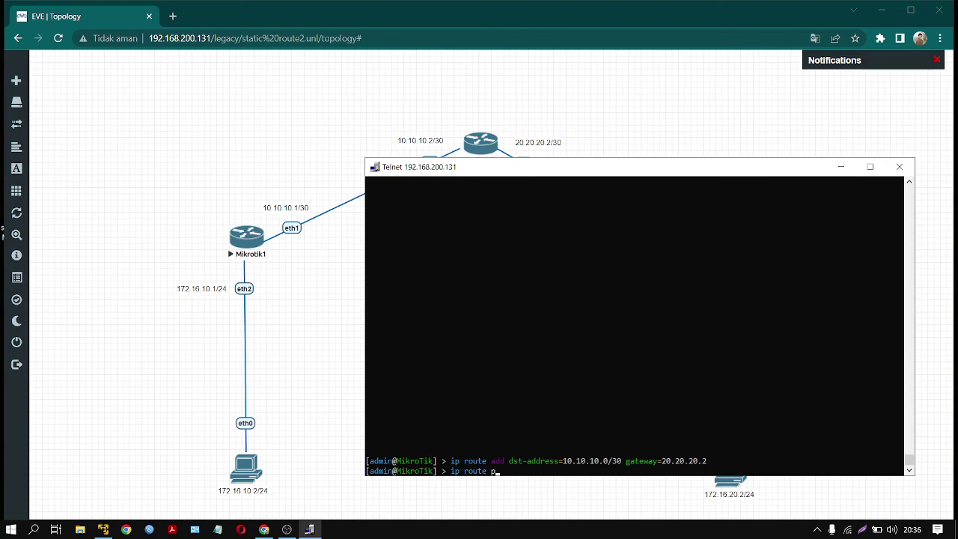
- Print the route table to verify the new route while rearranging the console
text(ip route p)
key(Return)
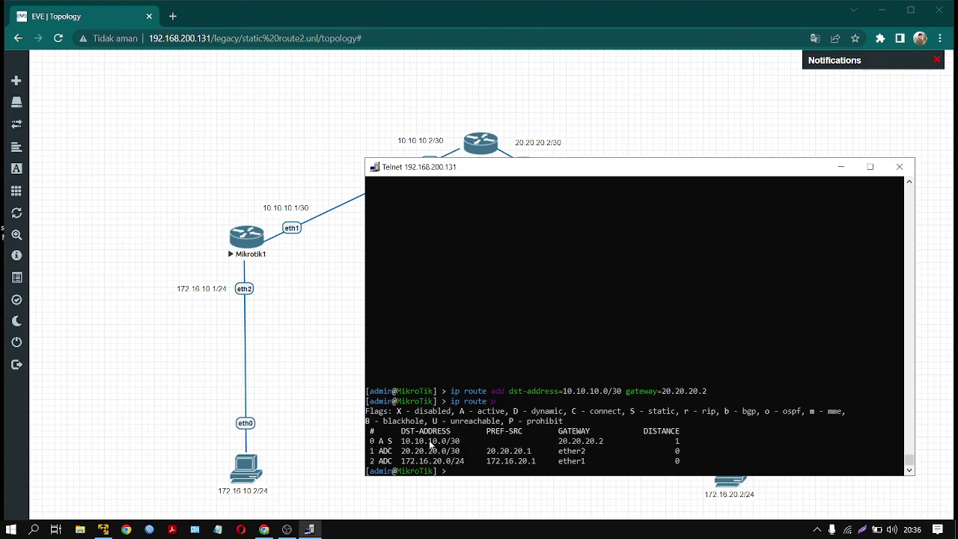
drag(514, 168, 533, 387)
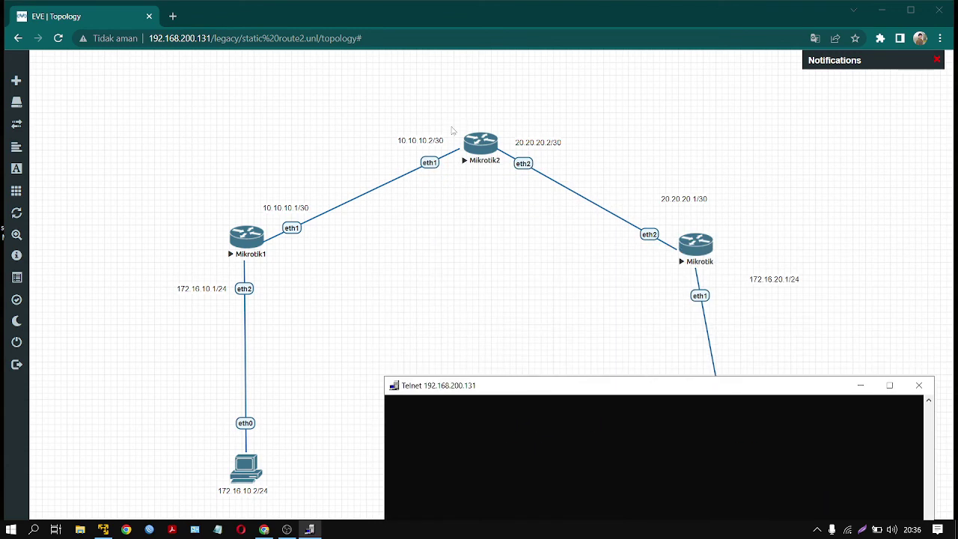
drag(158, 235, 316, 487)
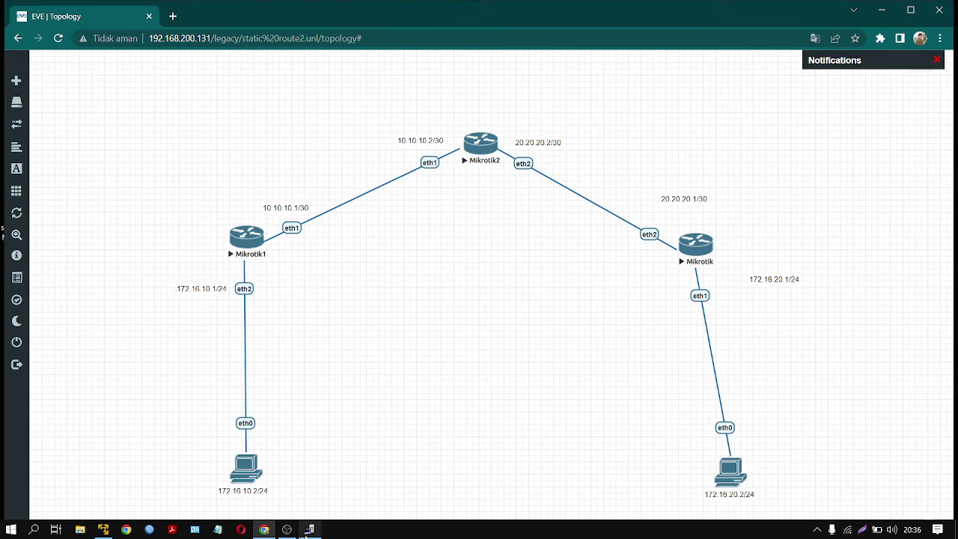
click(309, 529)
drag(571, 387, 578, 182)
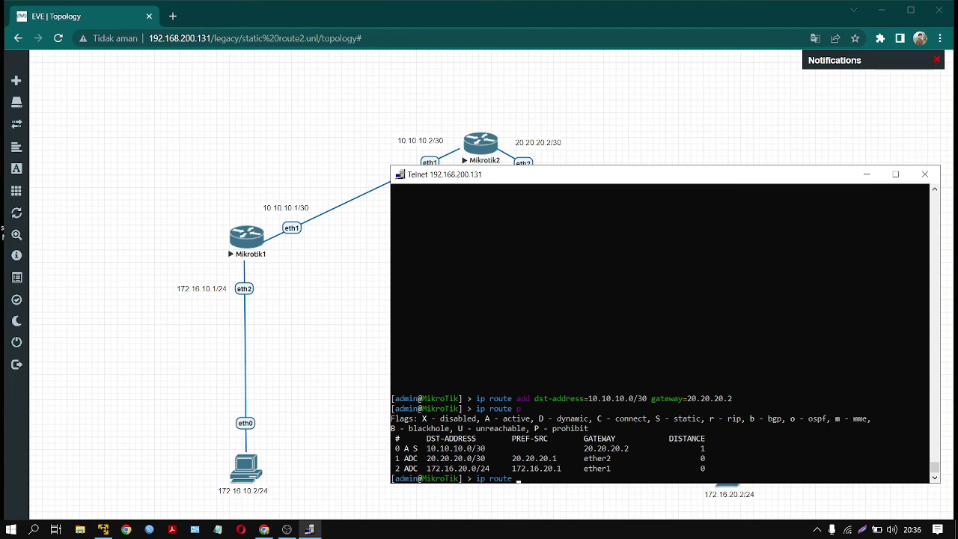
- Add a static route to 172.16.10.0/24 via 20.20.20.2, reprint routes, and close the console
text(ip route add dst)
key(Tab)
text(172.16.10.0/24 gateway=20.20.20)
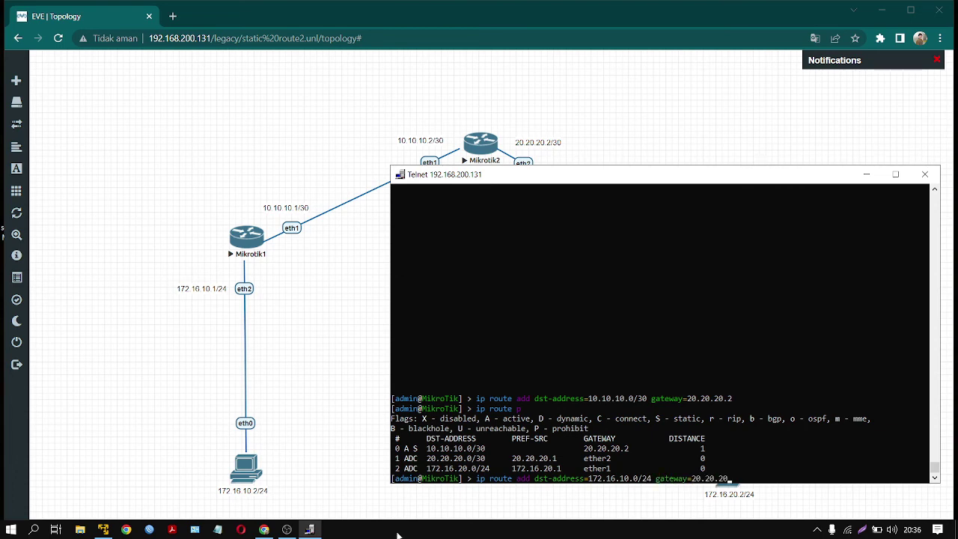
text(.2)
key(Return)
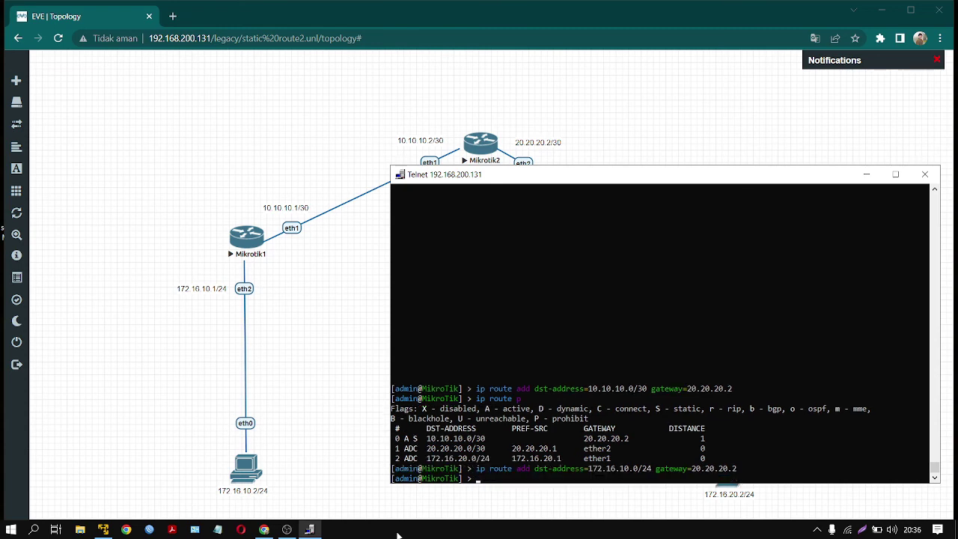
key(Up)
key(Up)
key(Return)
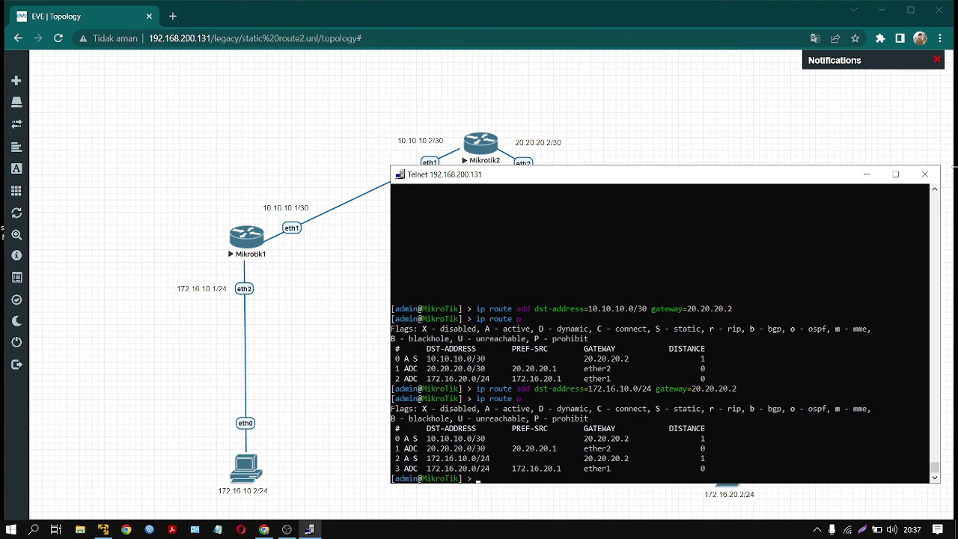
click(926, 177)
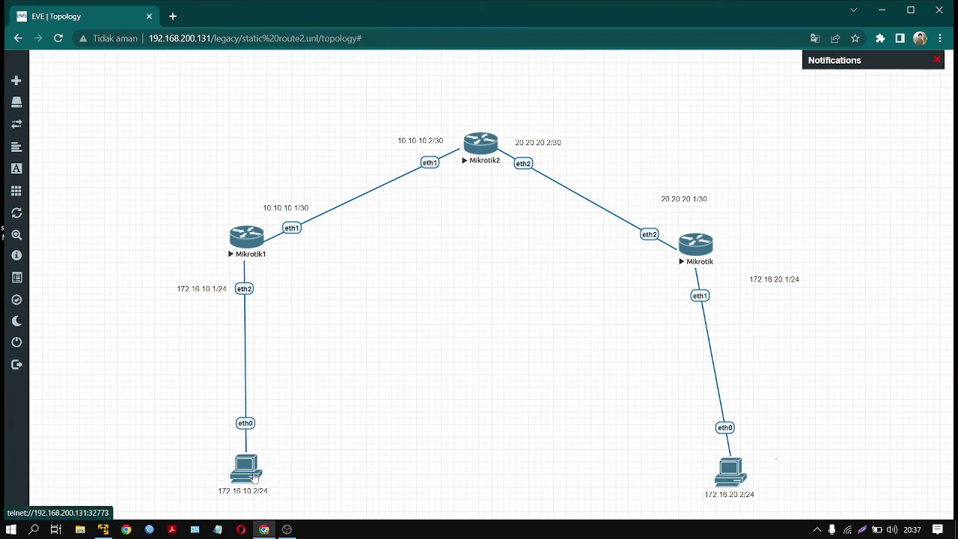
- From the left PC's console, ping 172.16.20.2 and close the console after replies
click(255, 478)
click(482, 122)
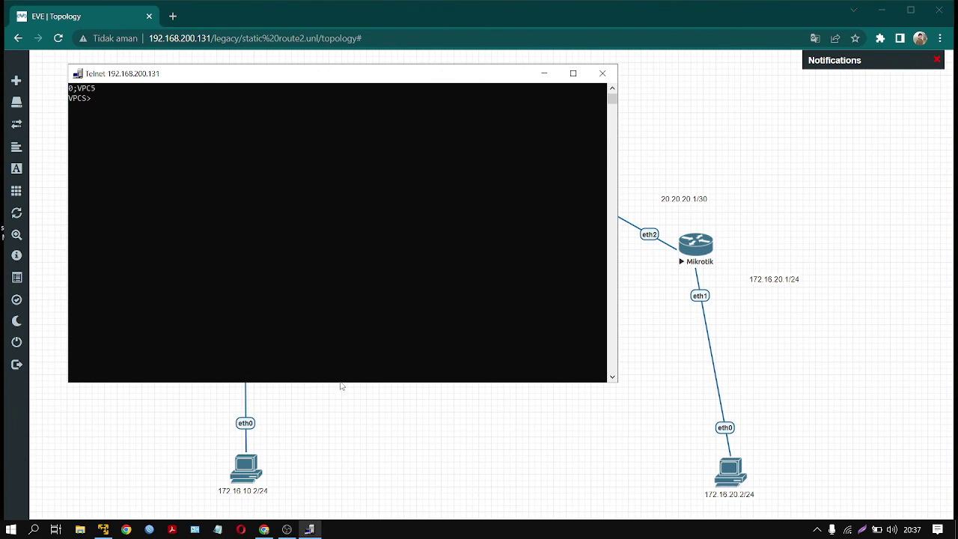
text(ping 172.16.20.2)
key(Return)
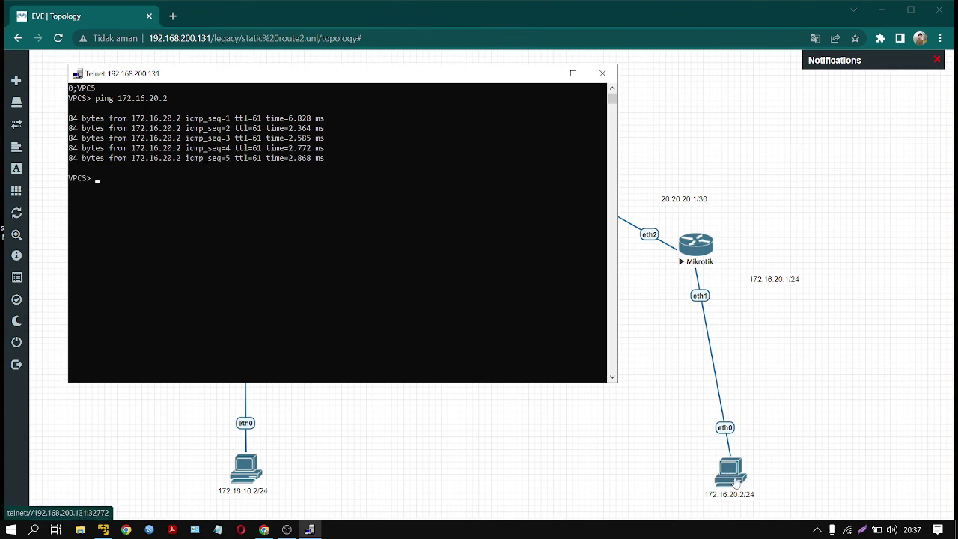
click(600, 73)
- Box-select the topology's nodes and labels twice, clearing the selection each time
drag(179, 92, 799, 499)
click(559, 358)
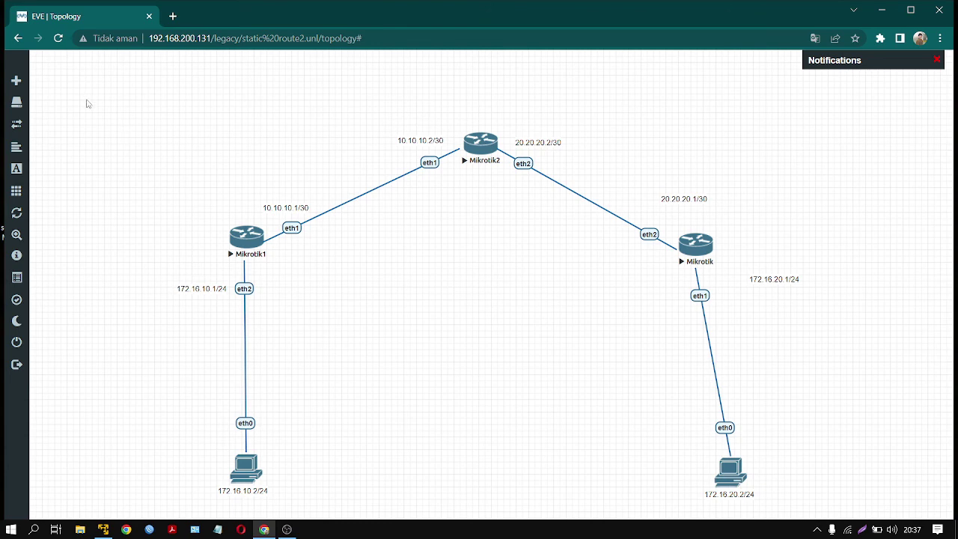
drag(86, 103, 863, 507)
click(524, 360)
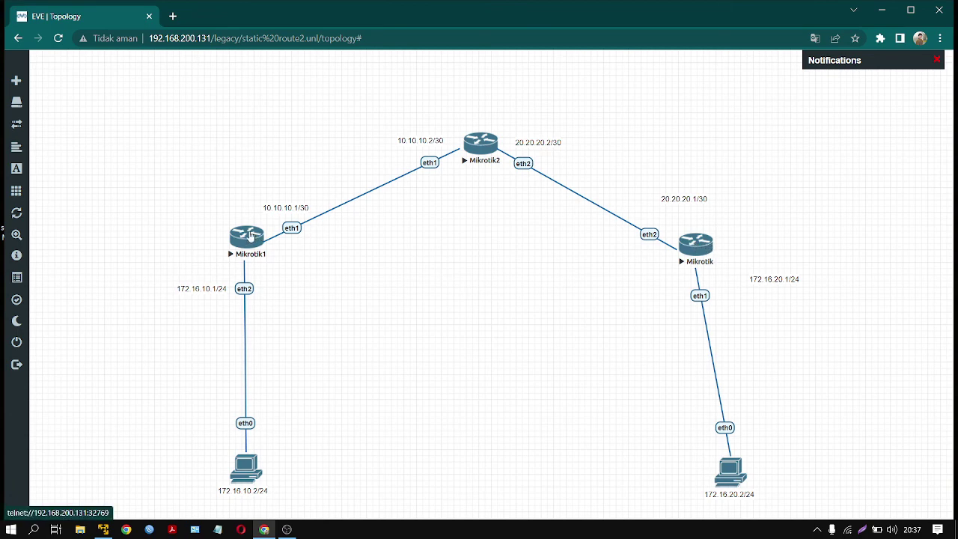
- Start a canvas text note and type 'dst-address=' into it
right_click(366, 307)
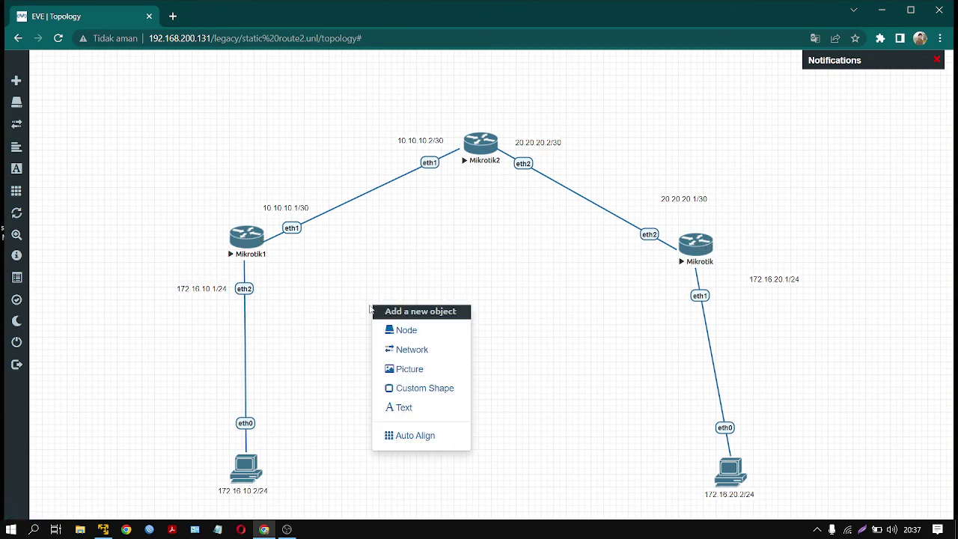
click(405, 407)
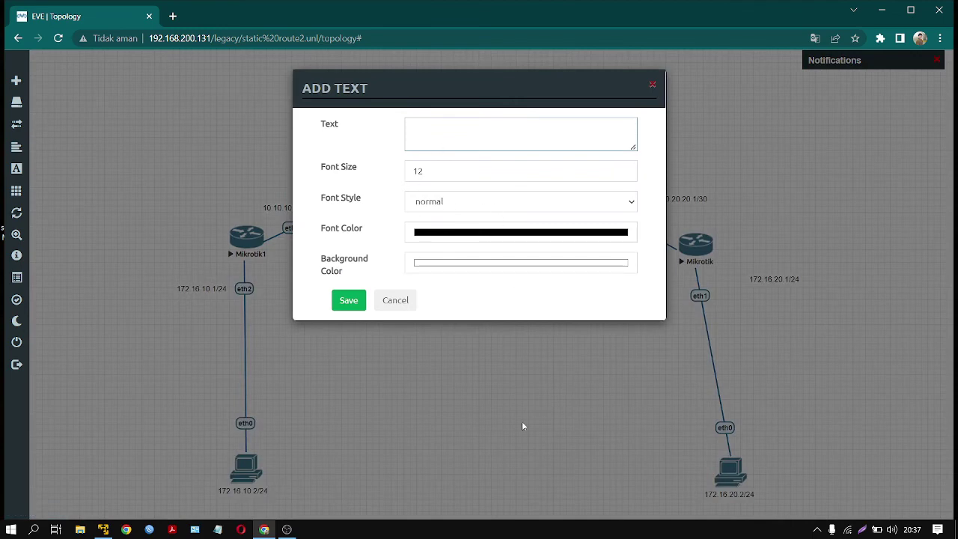
text(ga)
text(st)
key(BackSpace)
key(BackSpace)
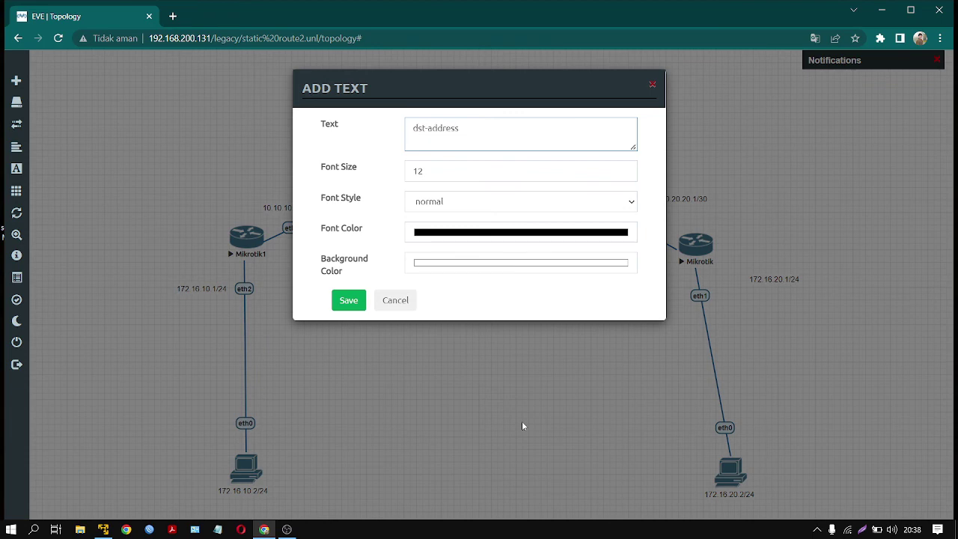
text(=)
- Discard the unsaved text note and launch a console to Mikrotik1
drag(512, 103, 509, 377)
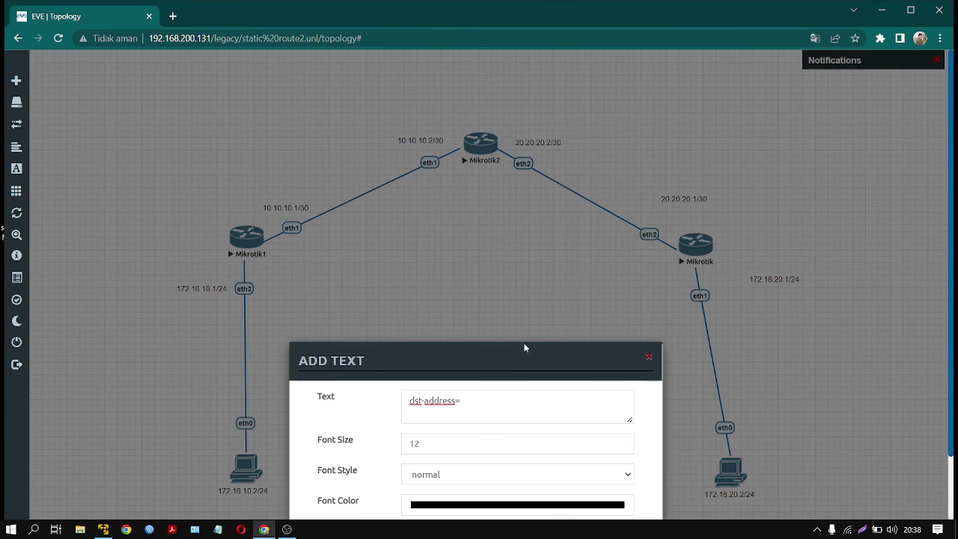
drag(524, 346, 566, 199)
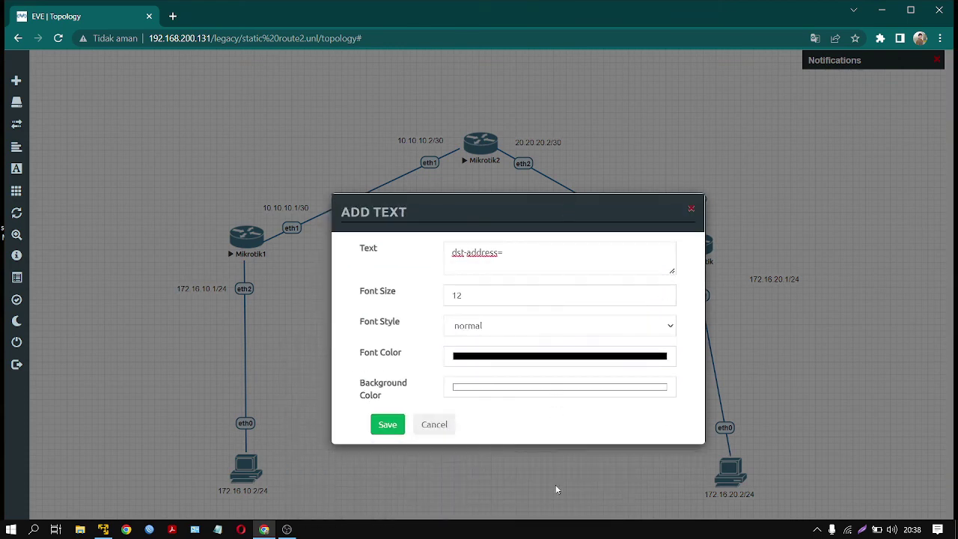
click(691, 209)
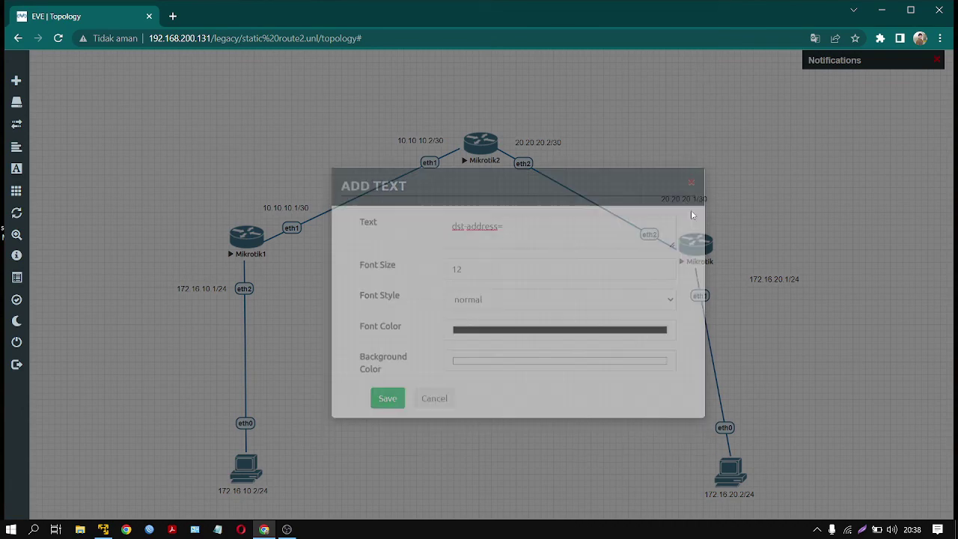
click(252, 243)
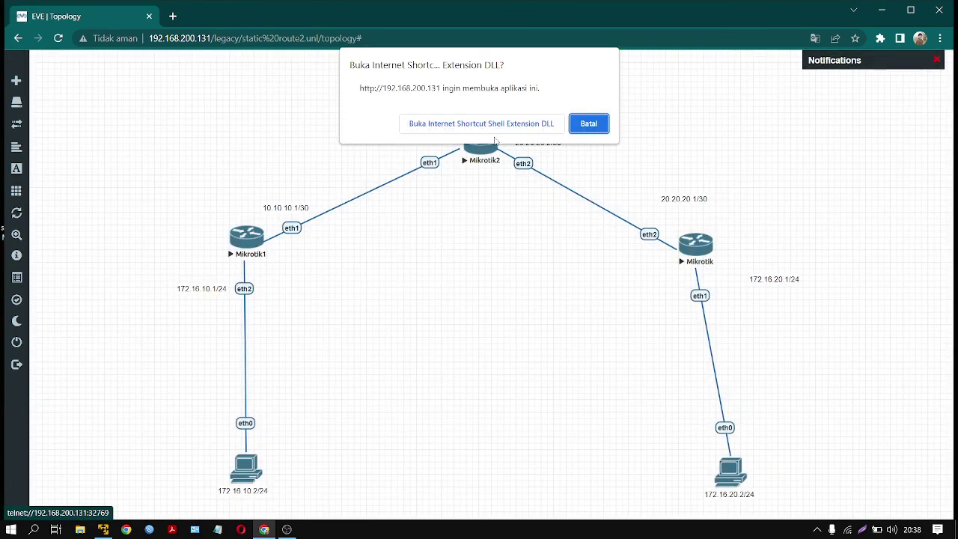
- Allow Mikrotik1's telnet console and begin the ip route add dst-address= command
click(481, 124)
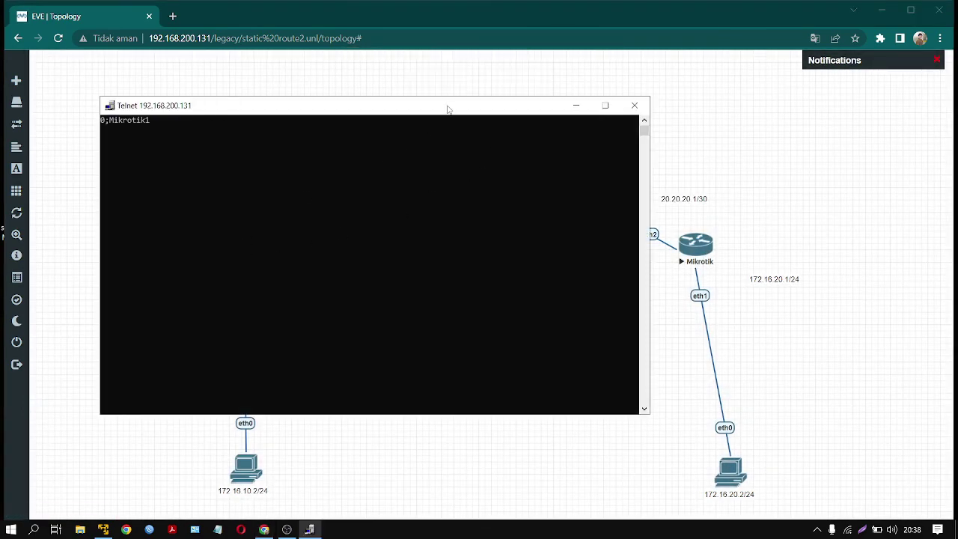
key(Return)
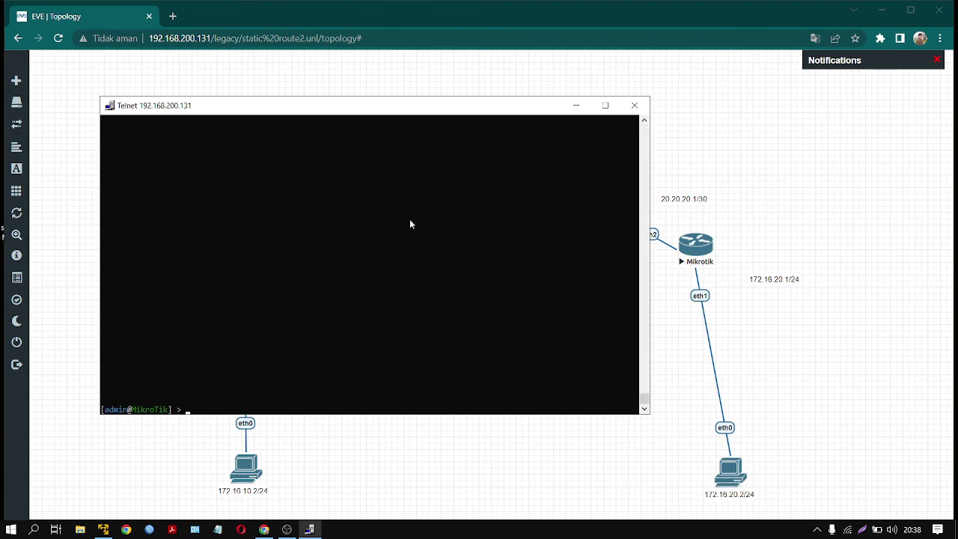
drag(480, 112, 685, 188)
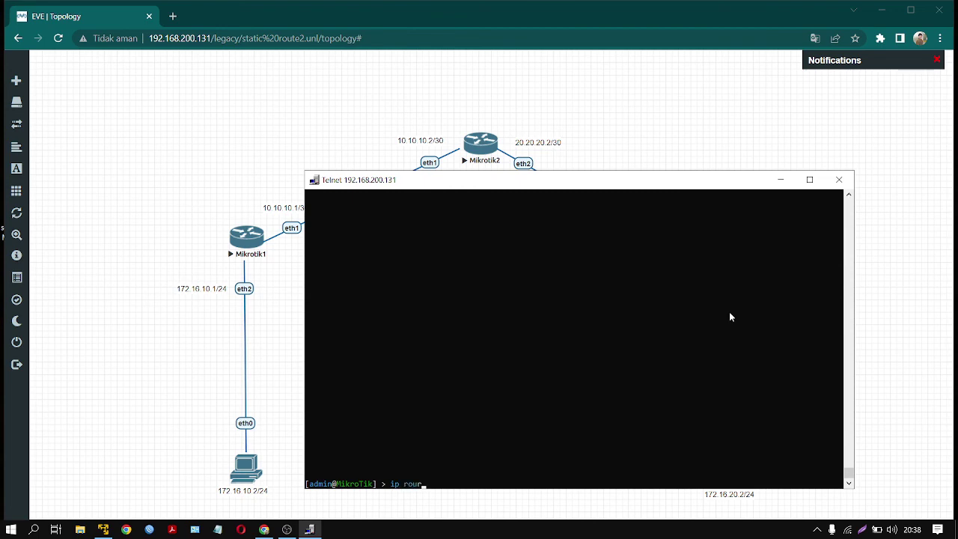
text(te add dst-address=)
- Check the 20.20.20.2/30 and 172.16.20.1/24 labels, then continue the command with gateway=
drag(494, 185, 228, 260)
drag(501, 118, 560, 160)
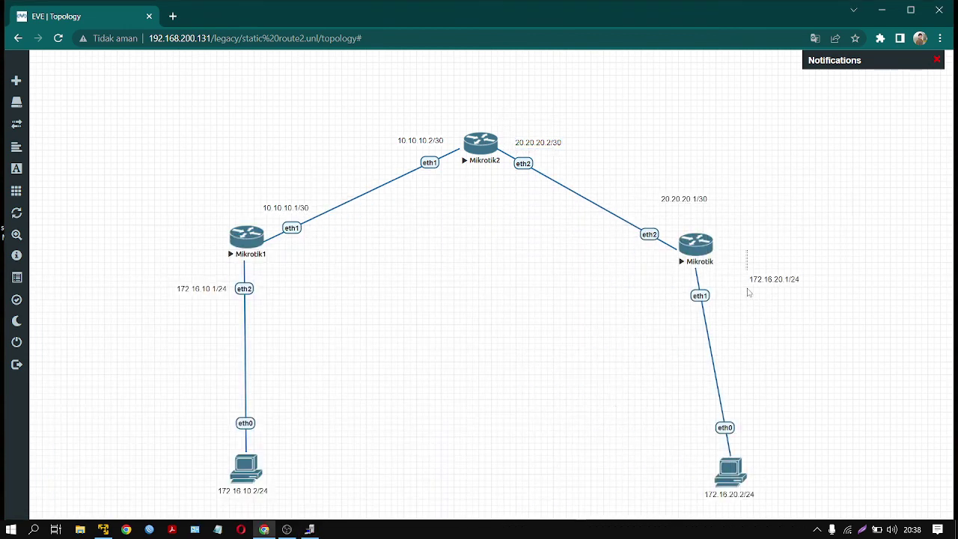
drag(748, 291, 793, 313)
click(309, 529)
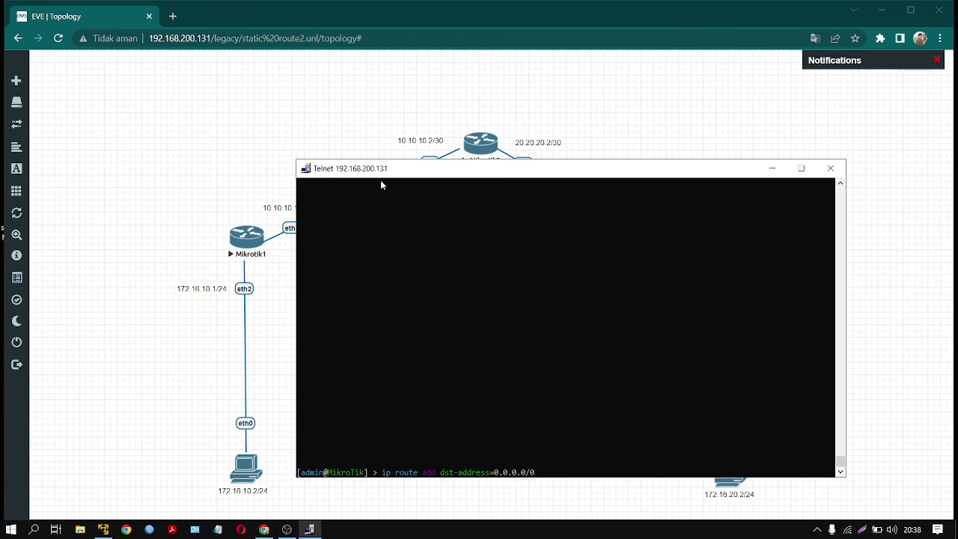
drag(423, 174, 410, 274)
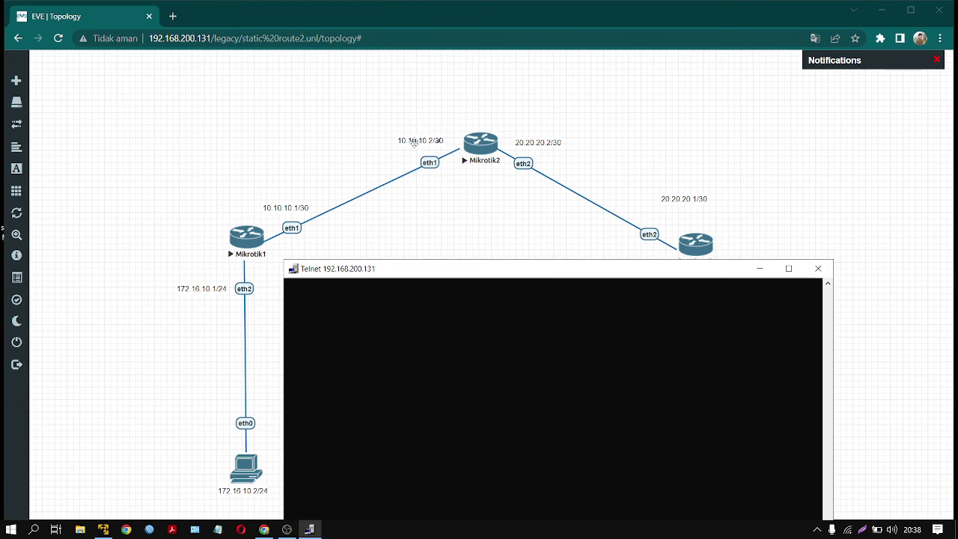
drag(500, 269, 492, 166)
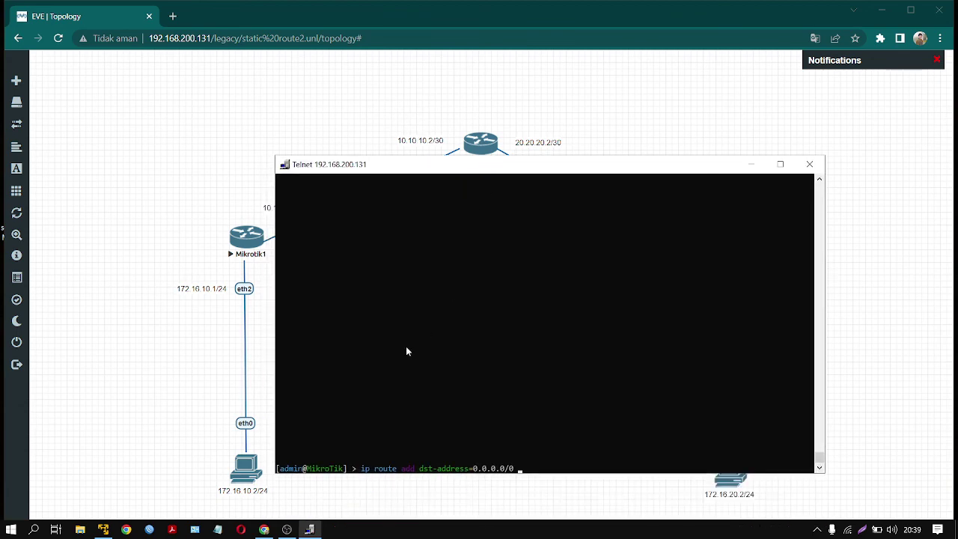
text(teway=10.10.10.2)
- Review the right router's labels, read back the default route via 10.10.10.2, and close the console
drag(510, 172, 476, 182)
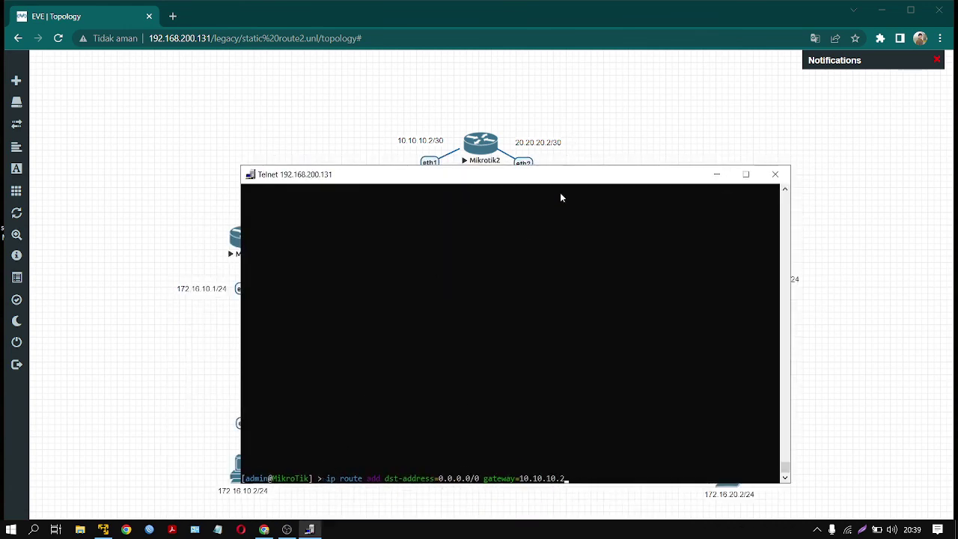
drag(511, 178, 290, 281)
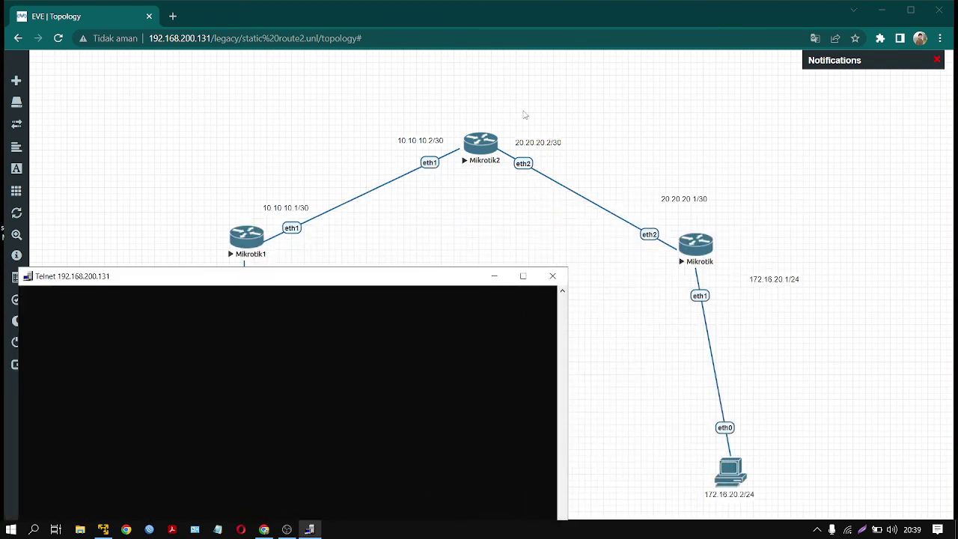
drag(524, 112, 583, 189)
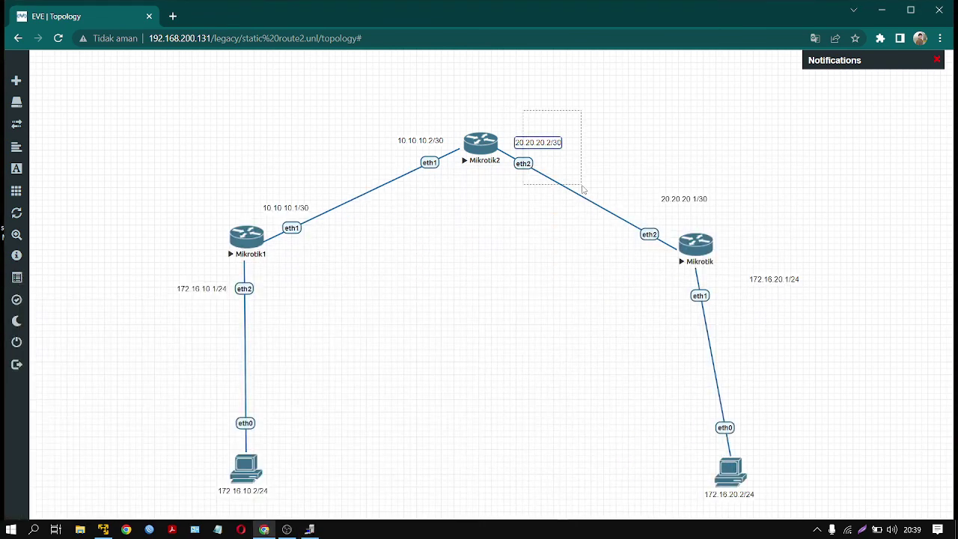
click(672, 305)
drag(762, 254, 700, 502)
click(800, 397)
click(302, 529)
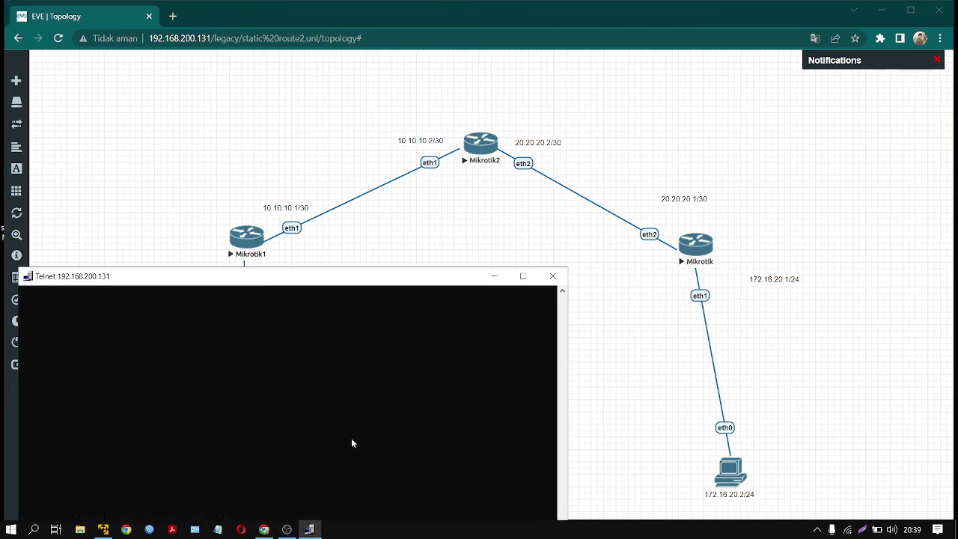
drag(394, 275, 664, 66)
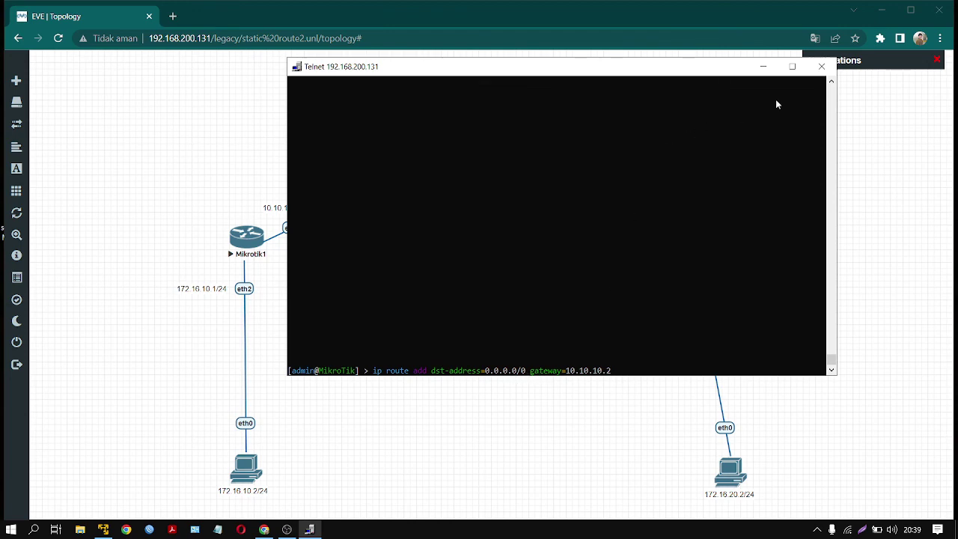
click(821, 66)
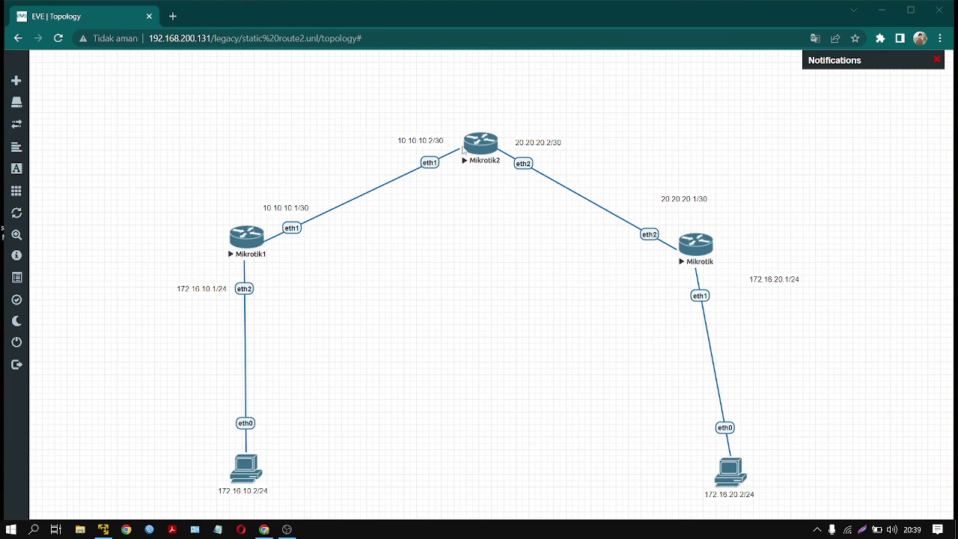
- Box-select Mikrotik1, Mikrotik2 and their IP labels in turn, clearing each selection
drag(447, 94, 532, 190)
click(322, 284)
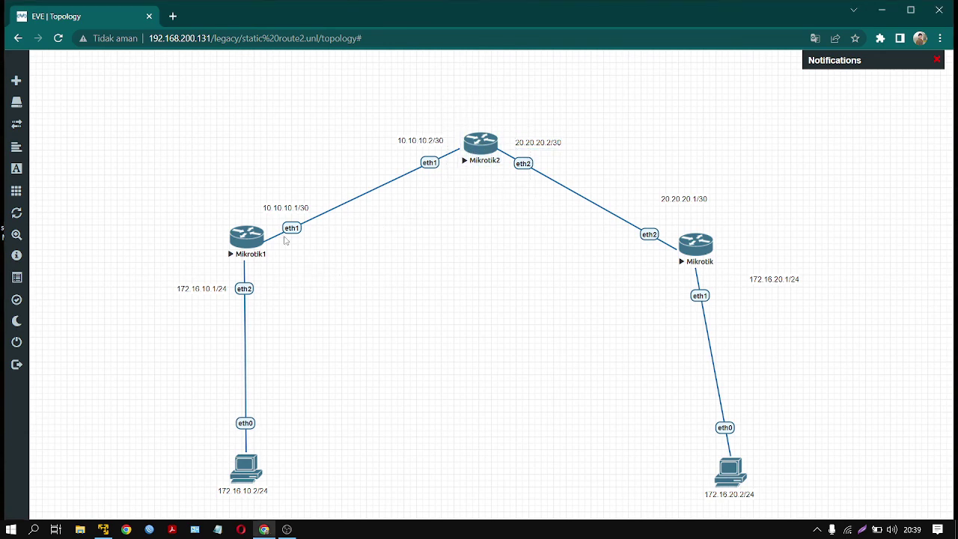
drag(254, 172, 348, 247)
click(656, 189)
drag(512, 118, 571, 156)
drag(162, 120, 863, 372)
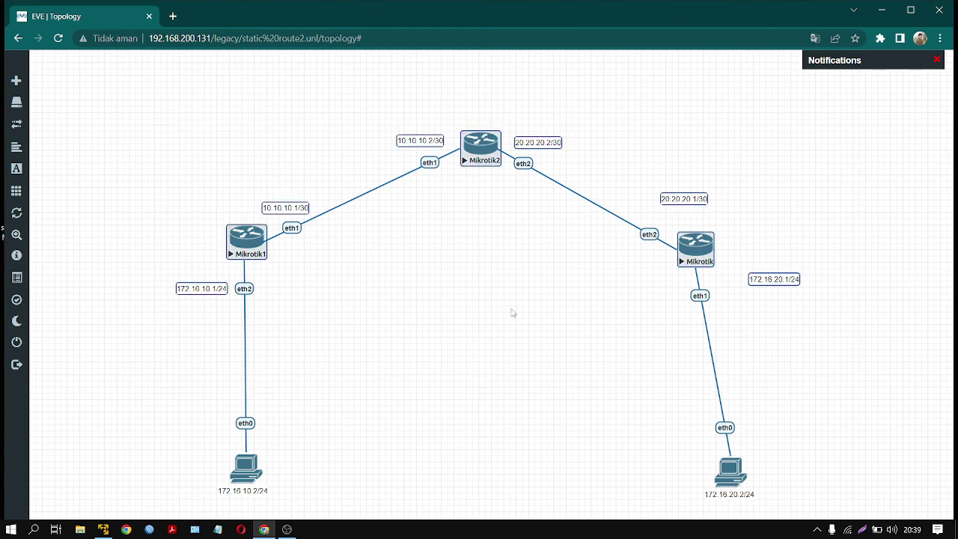
click(374, 270)
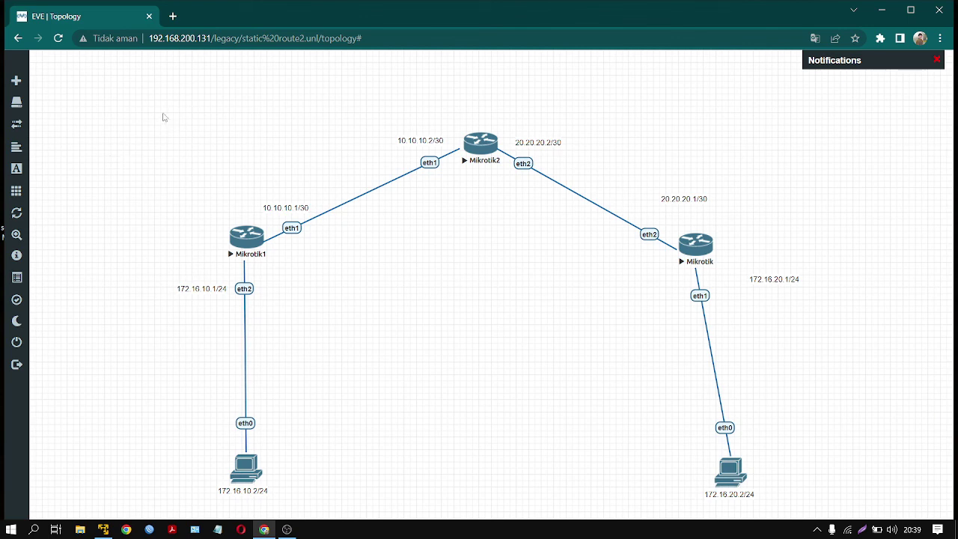
drag(160, 111, 246, 229)
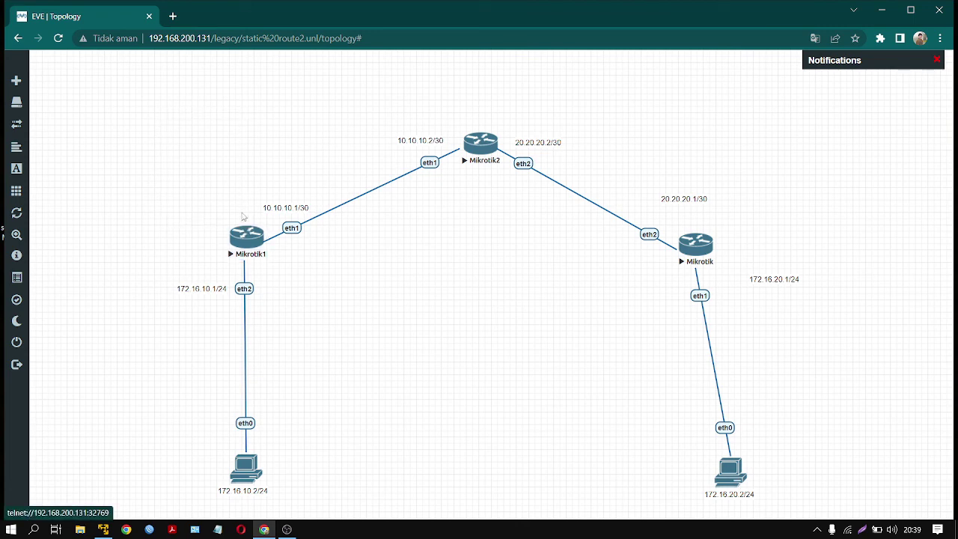
drag(174, 109, 839, 512)
click(479, 343)
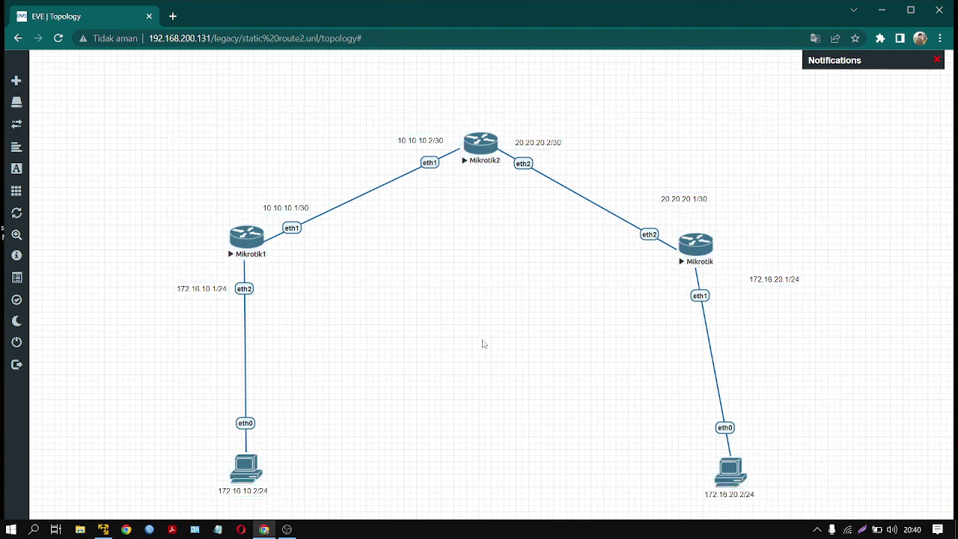
- Move the right Mikrotik router up-right and nudge Mikrotik2 slightly upward
drag(690, 245, 720, 231)
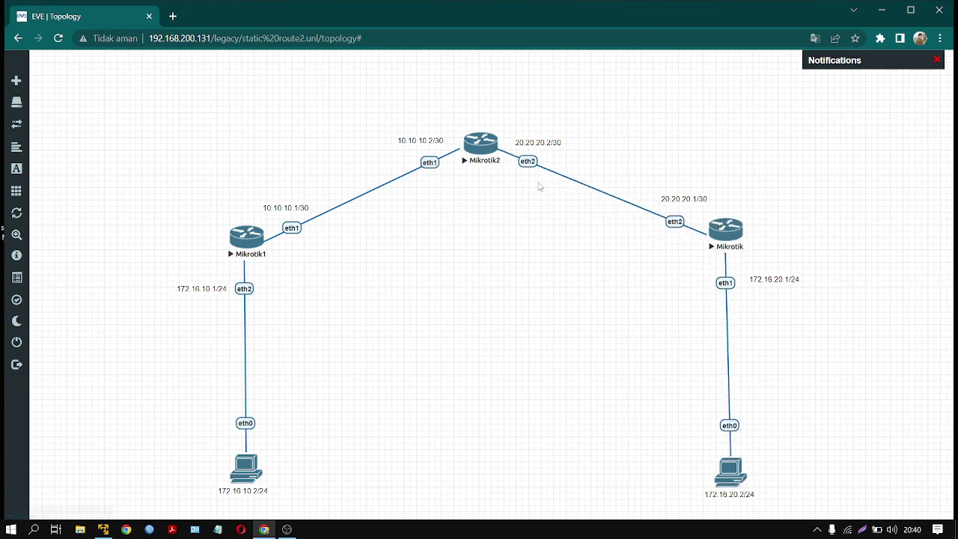
drag(143, 128, 842, 493)
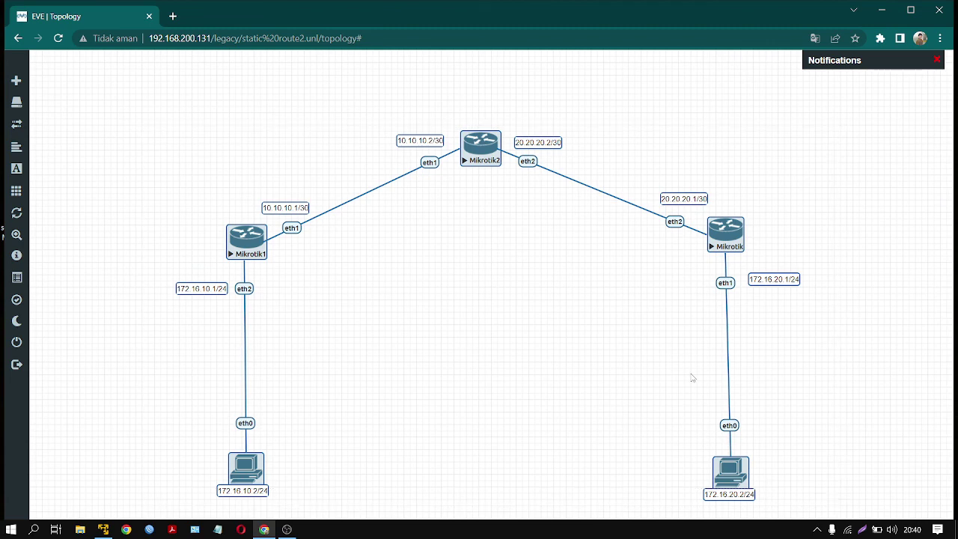
click(524, 269)
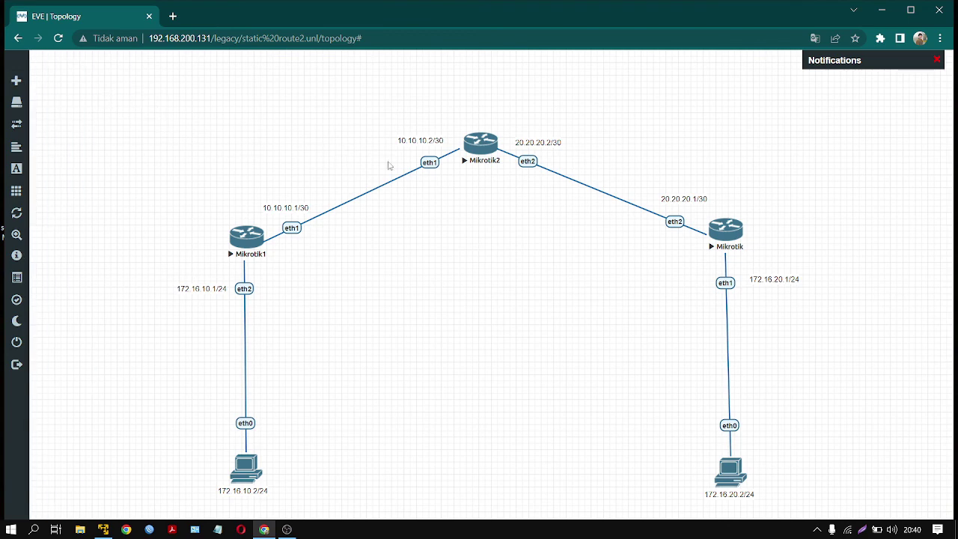
drag(486, 145, 487, 140)
mouse_move(79, 315)
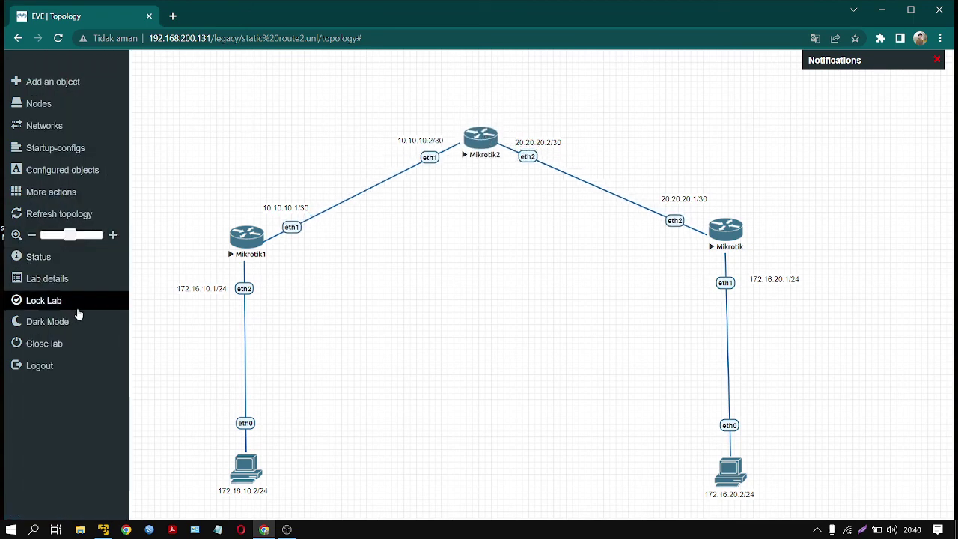